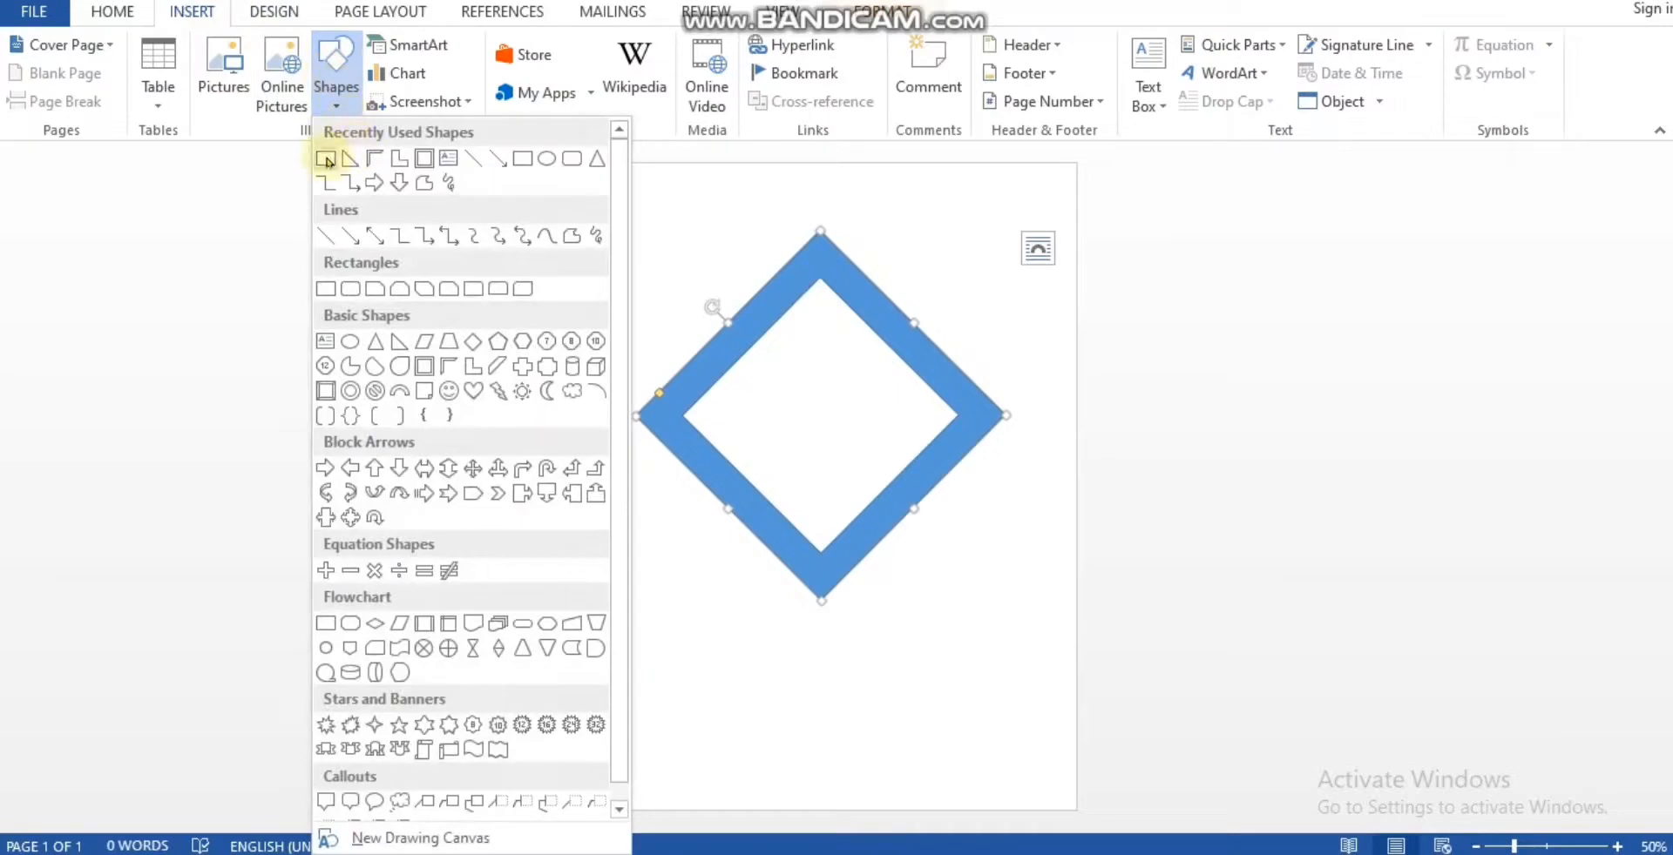
Draw a rectangle about 3.67 by 4.04 inches, rotate it diagonally, and position it over the diamond frame's opening
click(327, 162)
mouse_move(751, 311)
mouse_down()
mouse_move(999, 537)
mouse_move(990, 526)
mouse_up()
mouse_move(871, 287)
mouse_down()
mouse_move(754, 338)
mouse_move(777, 320)
mouse_up()
drag(851, 363, 803, 360)
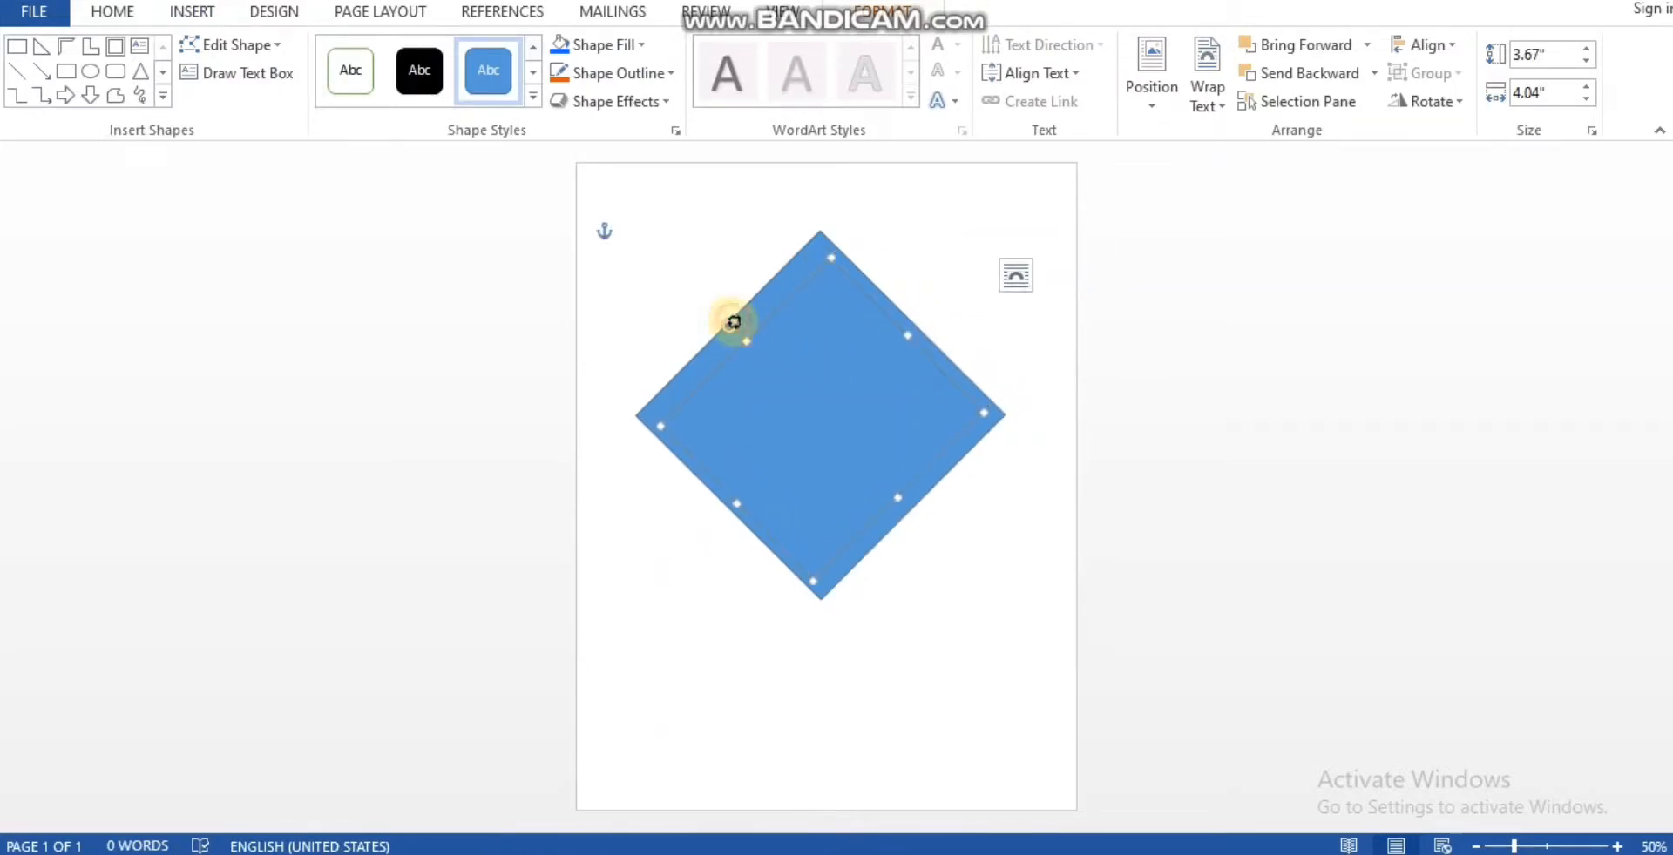
drag(733, 324, 732, 321)
Send the rotated rectangle behind the diamond frame
right_click(810, 384)
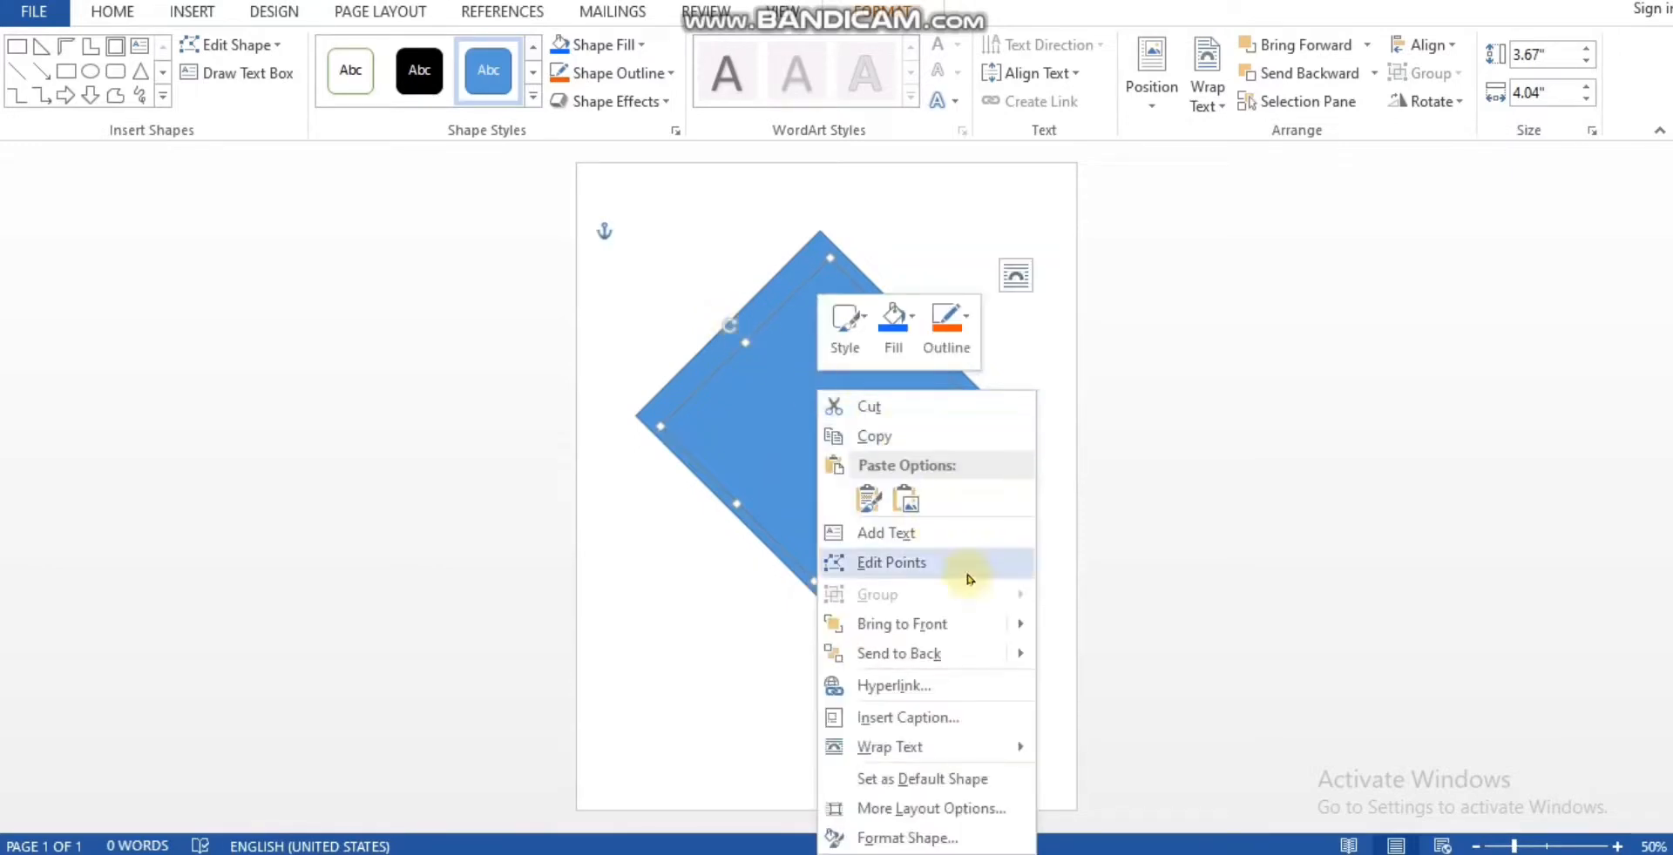
click(1052, 652)
click(990, 496)
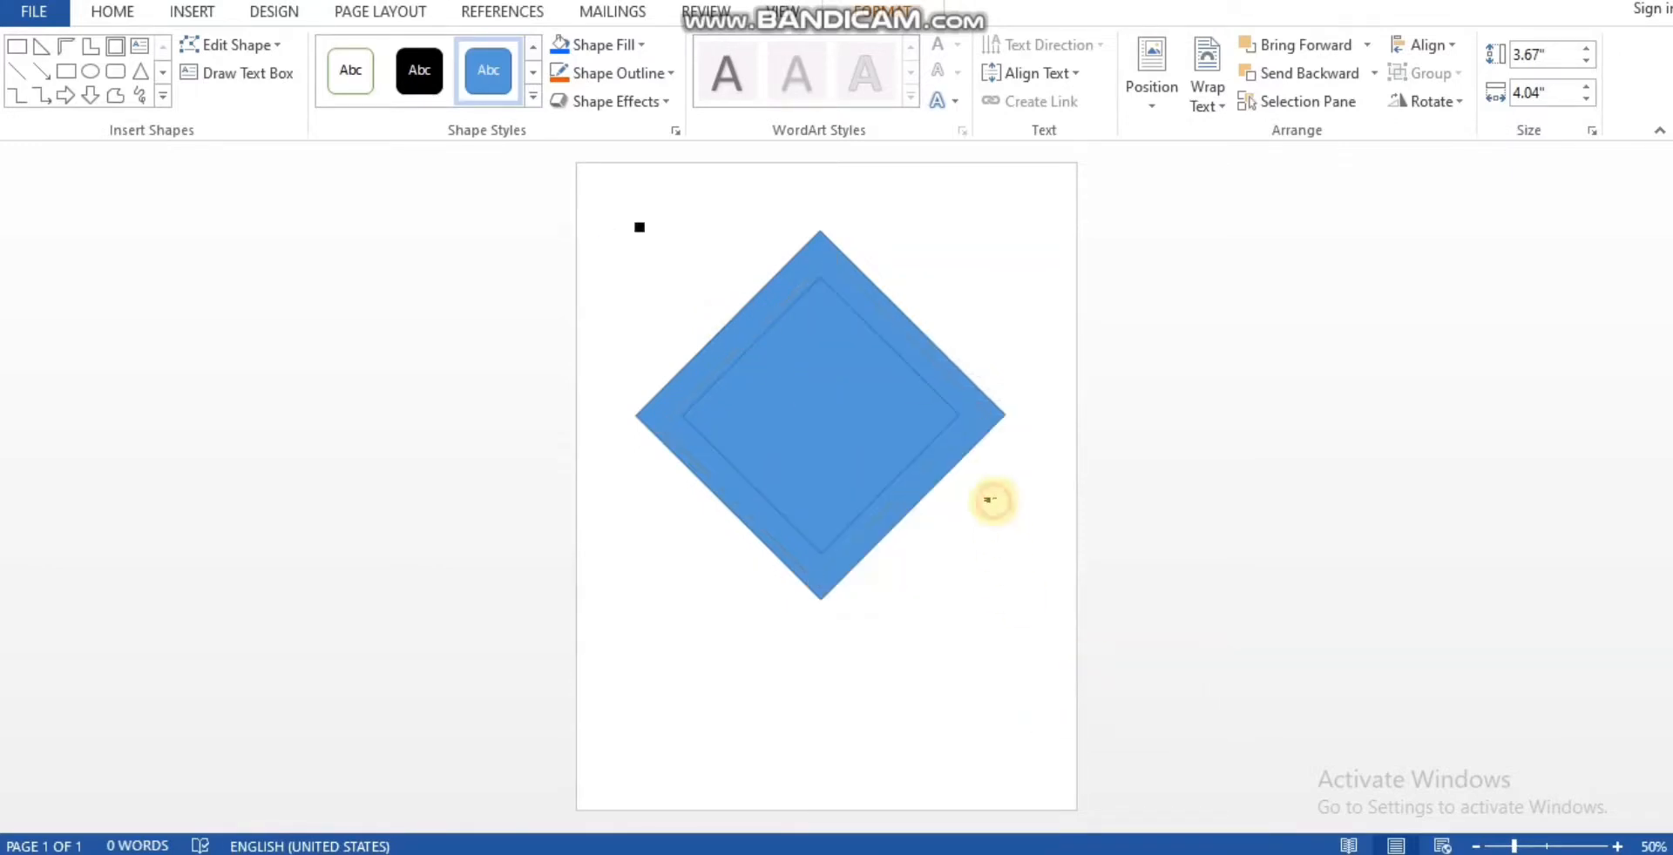
Fill the diamond frame with bright blue and the rectangle behind it with white
click(976, 395)
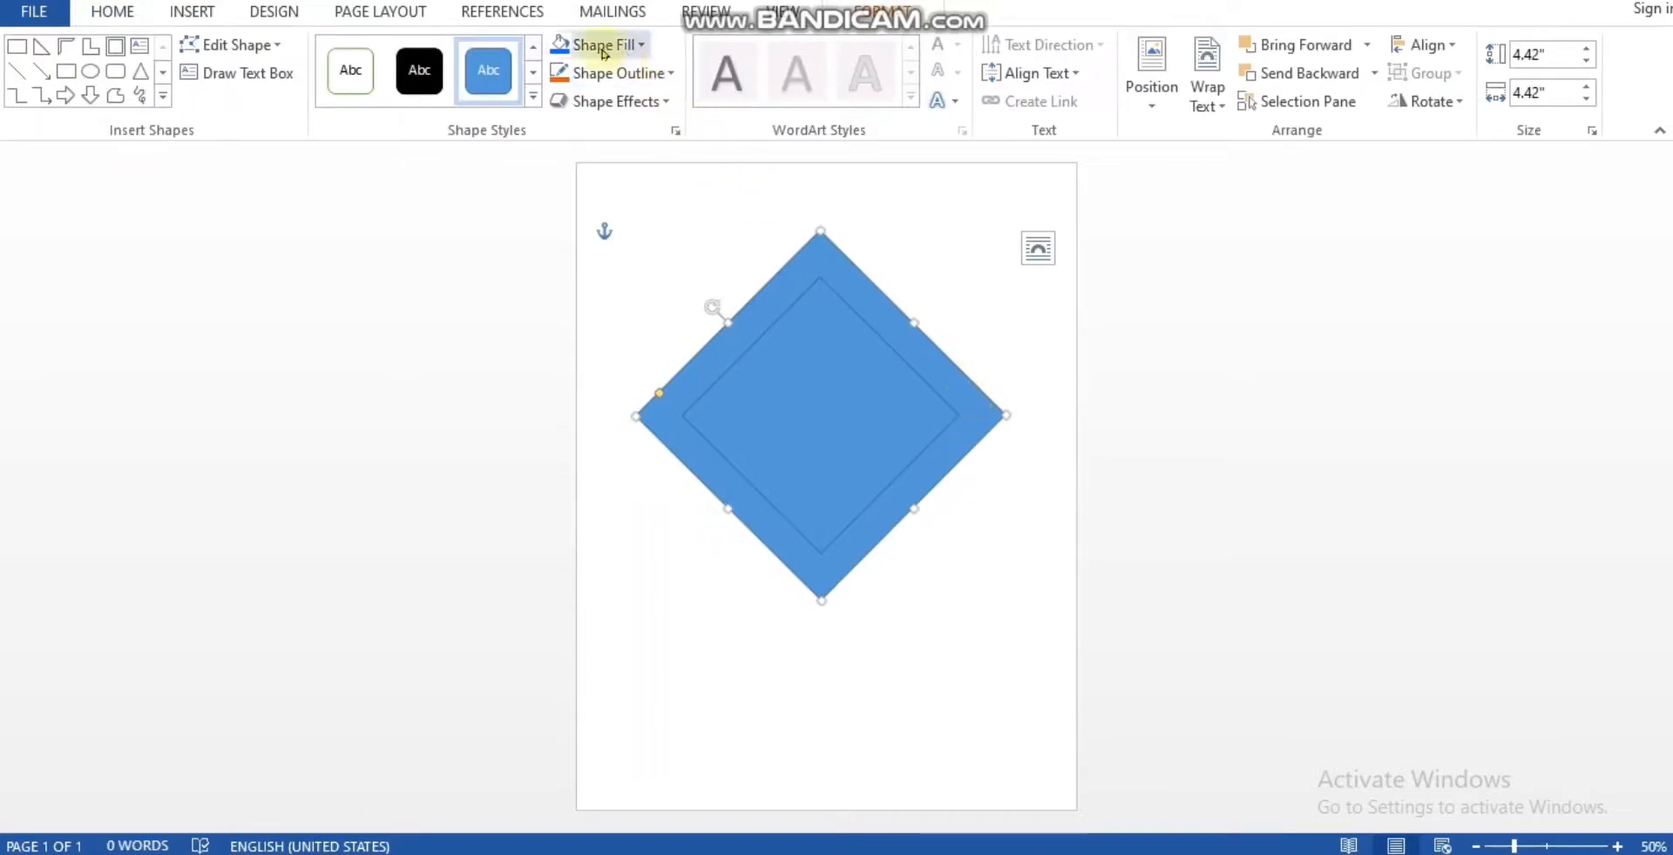
click(556, 43)
click(813, 373)
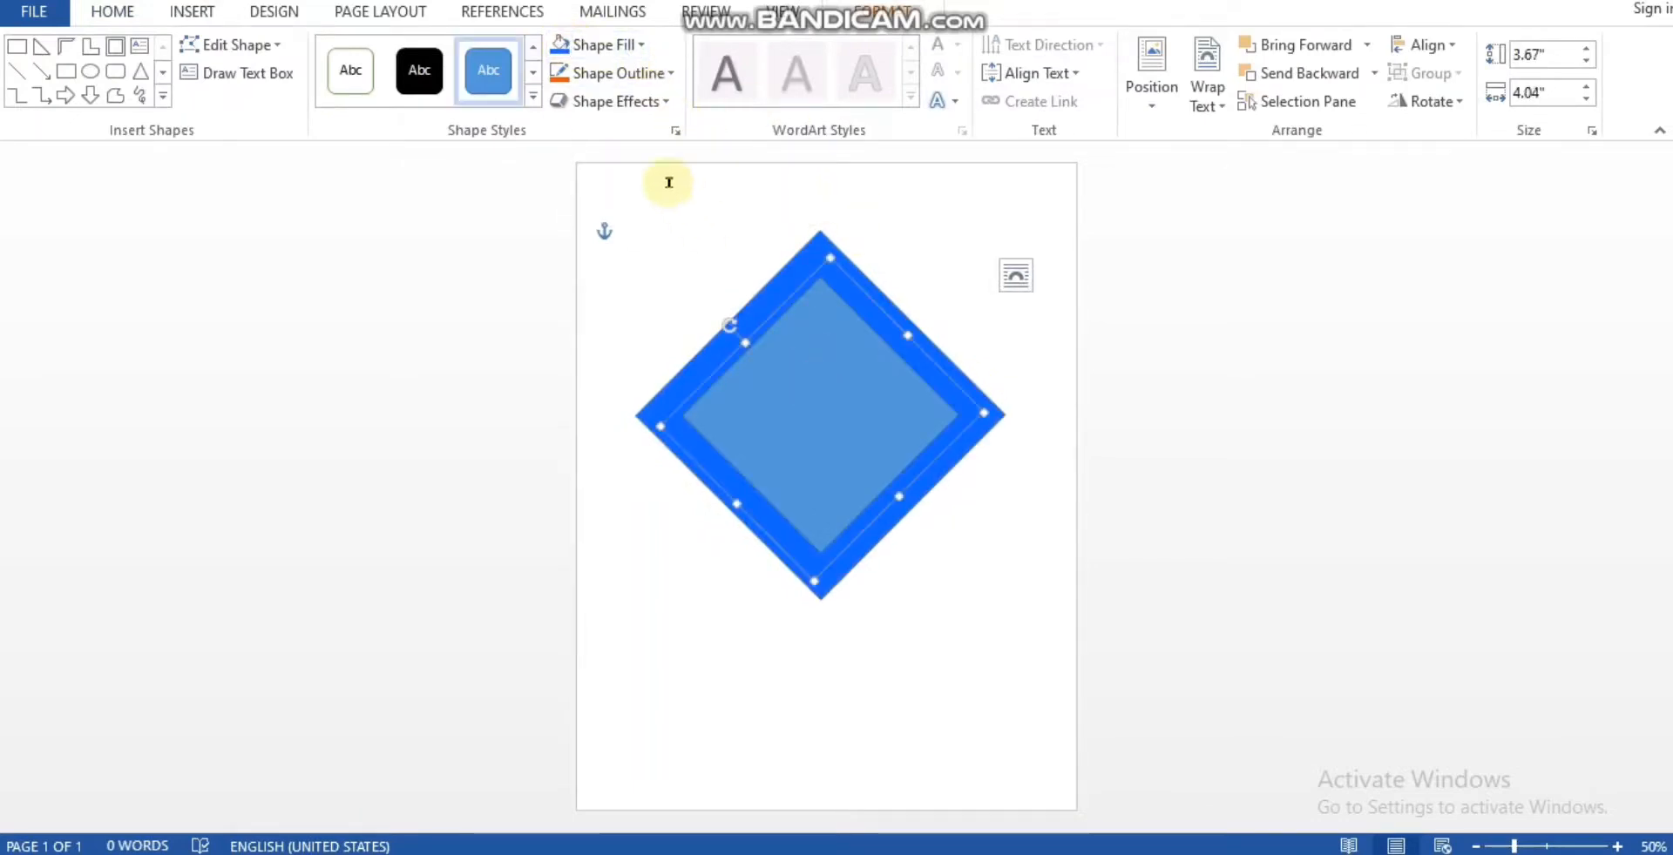
click(641, 44)
click(558, 101)
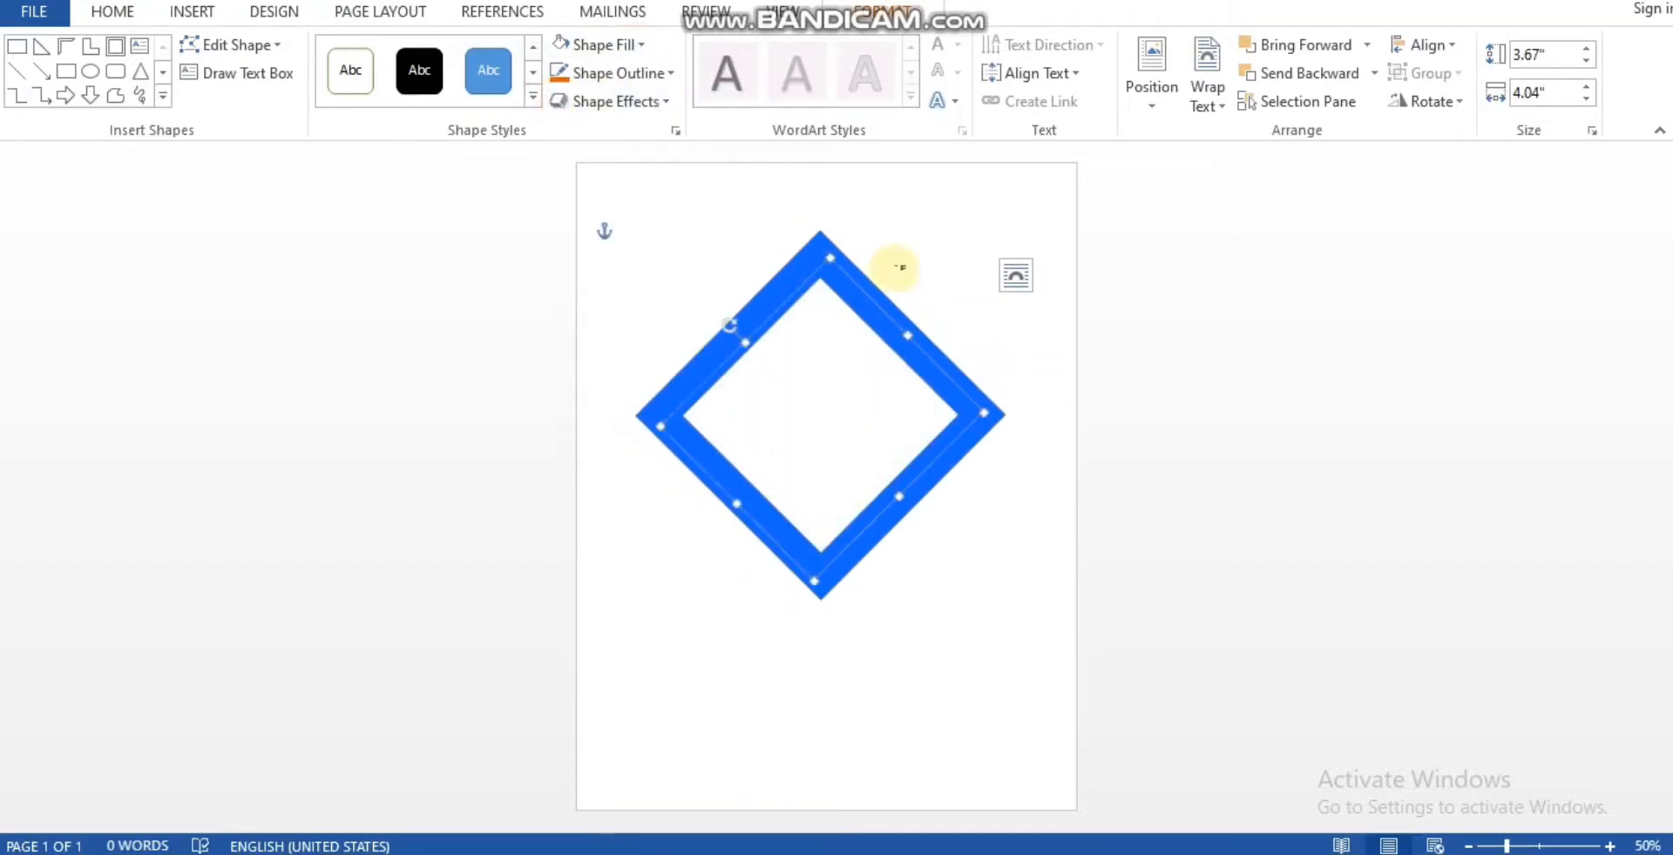
Change the diamond frame's fill and outline to orange
click(859, 244)
click(766, 306)
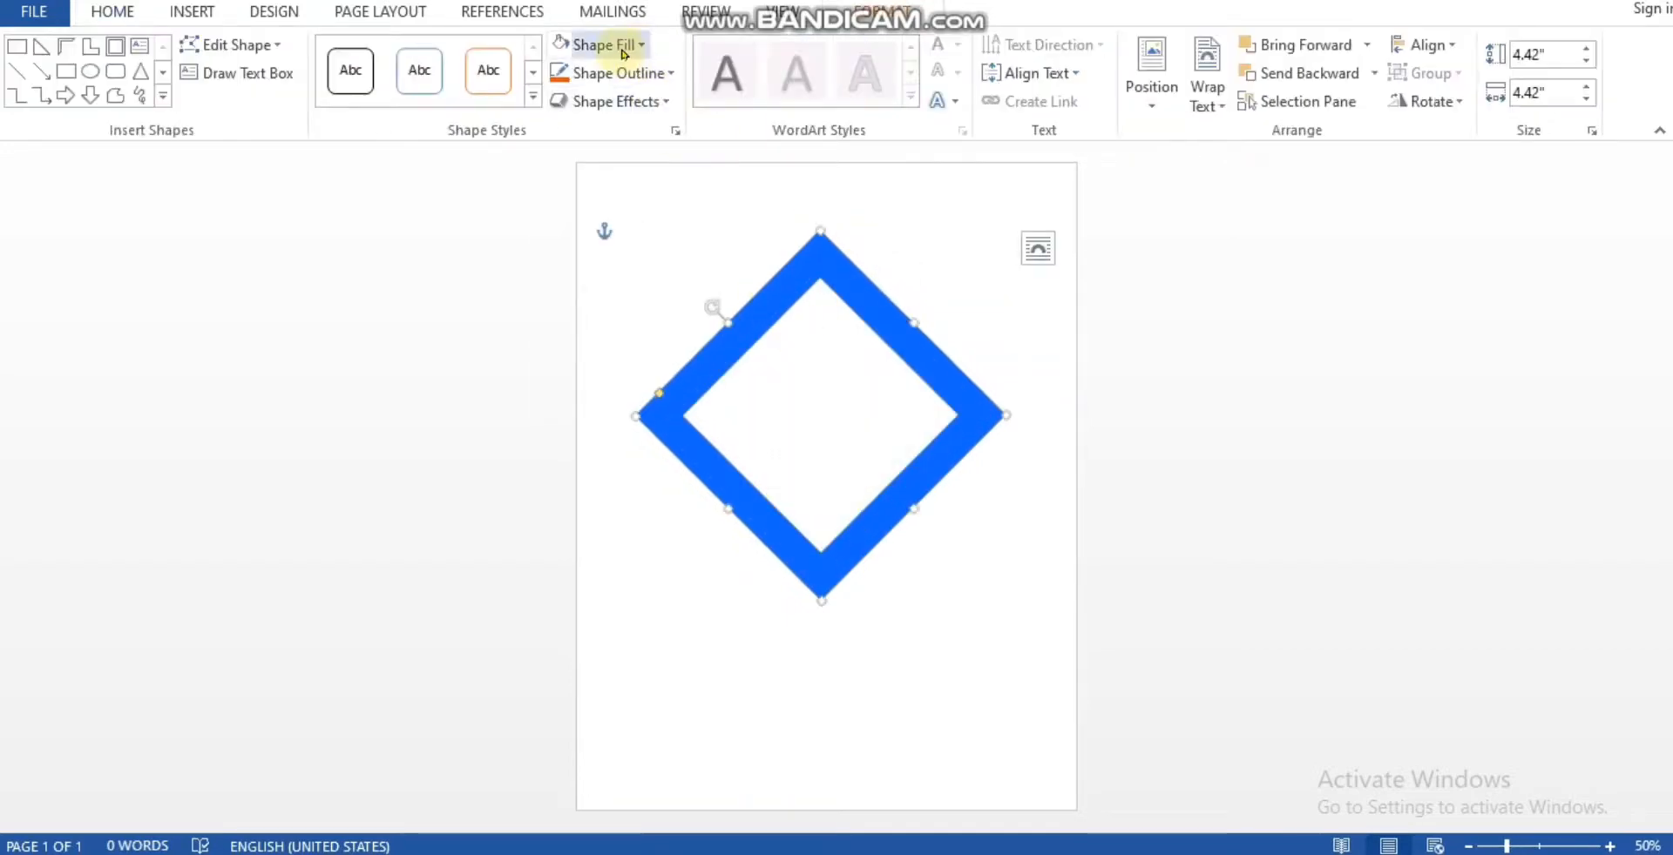
click(624, 51)
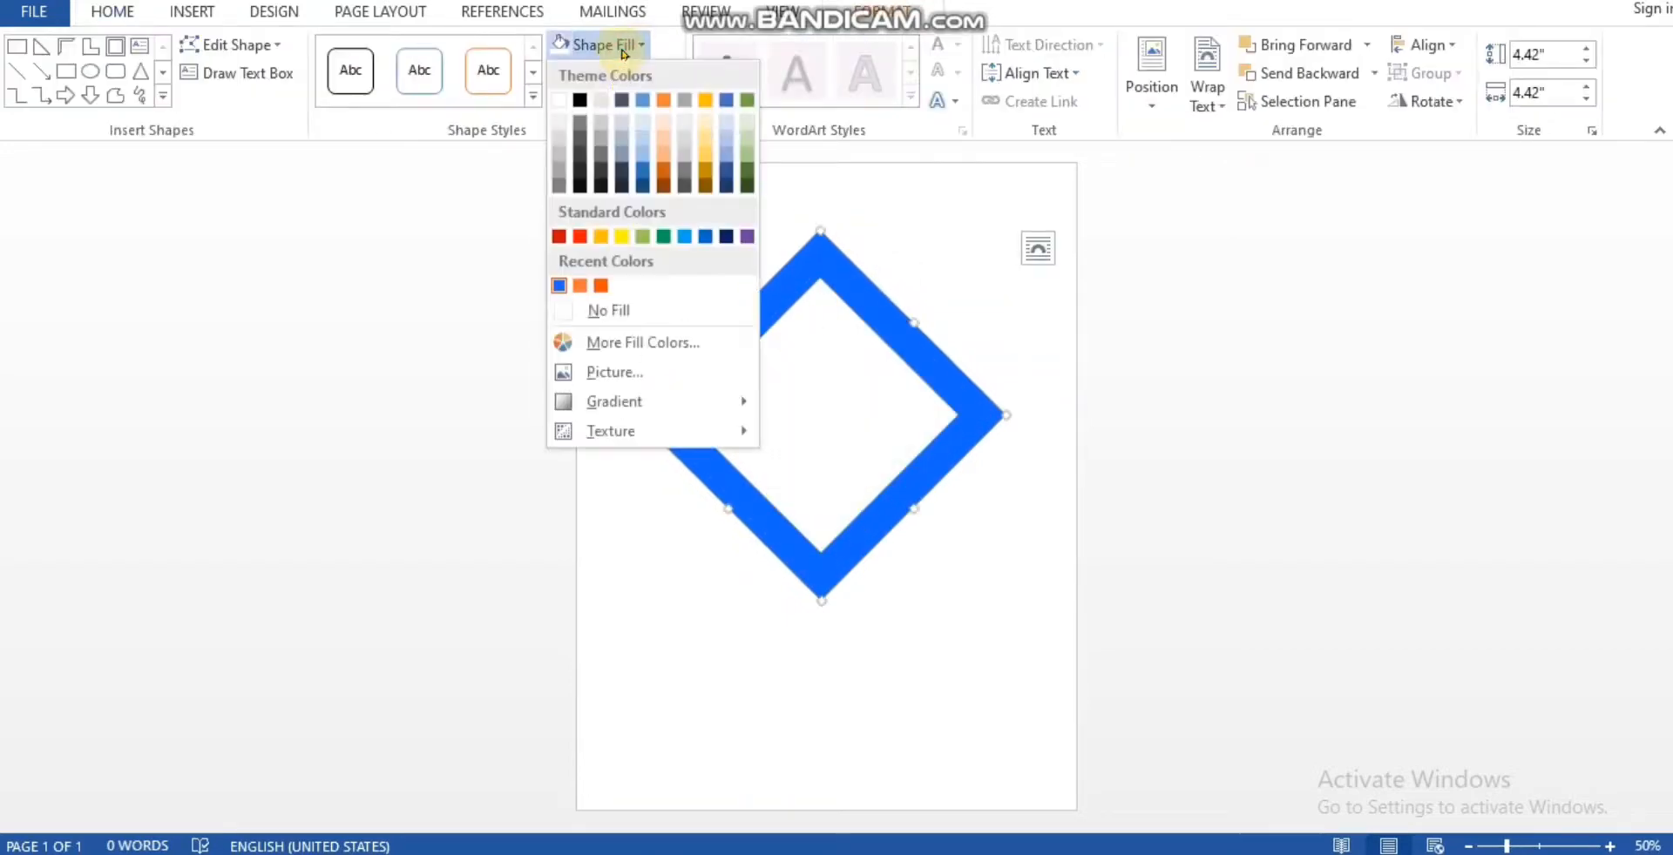
click(601, 286)
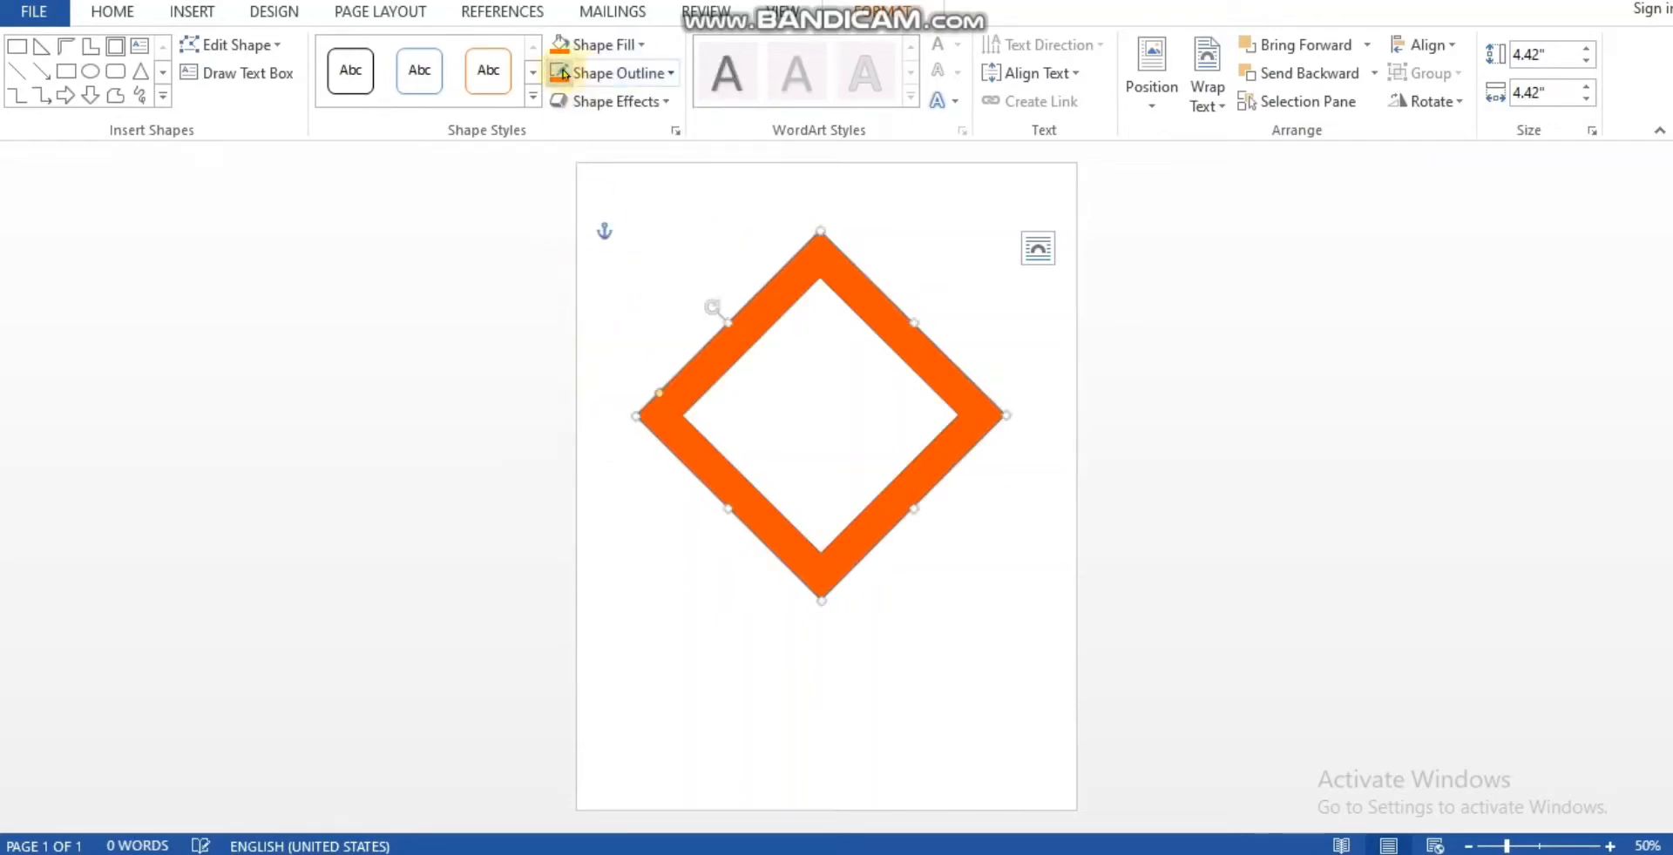
click(950, 252)
Insert an L-shape about 2 by 2.29 inches, rotated to point right, and place it around the frame's right corner
click(201, 14)
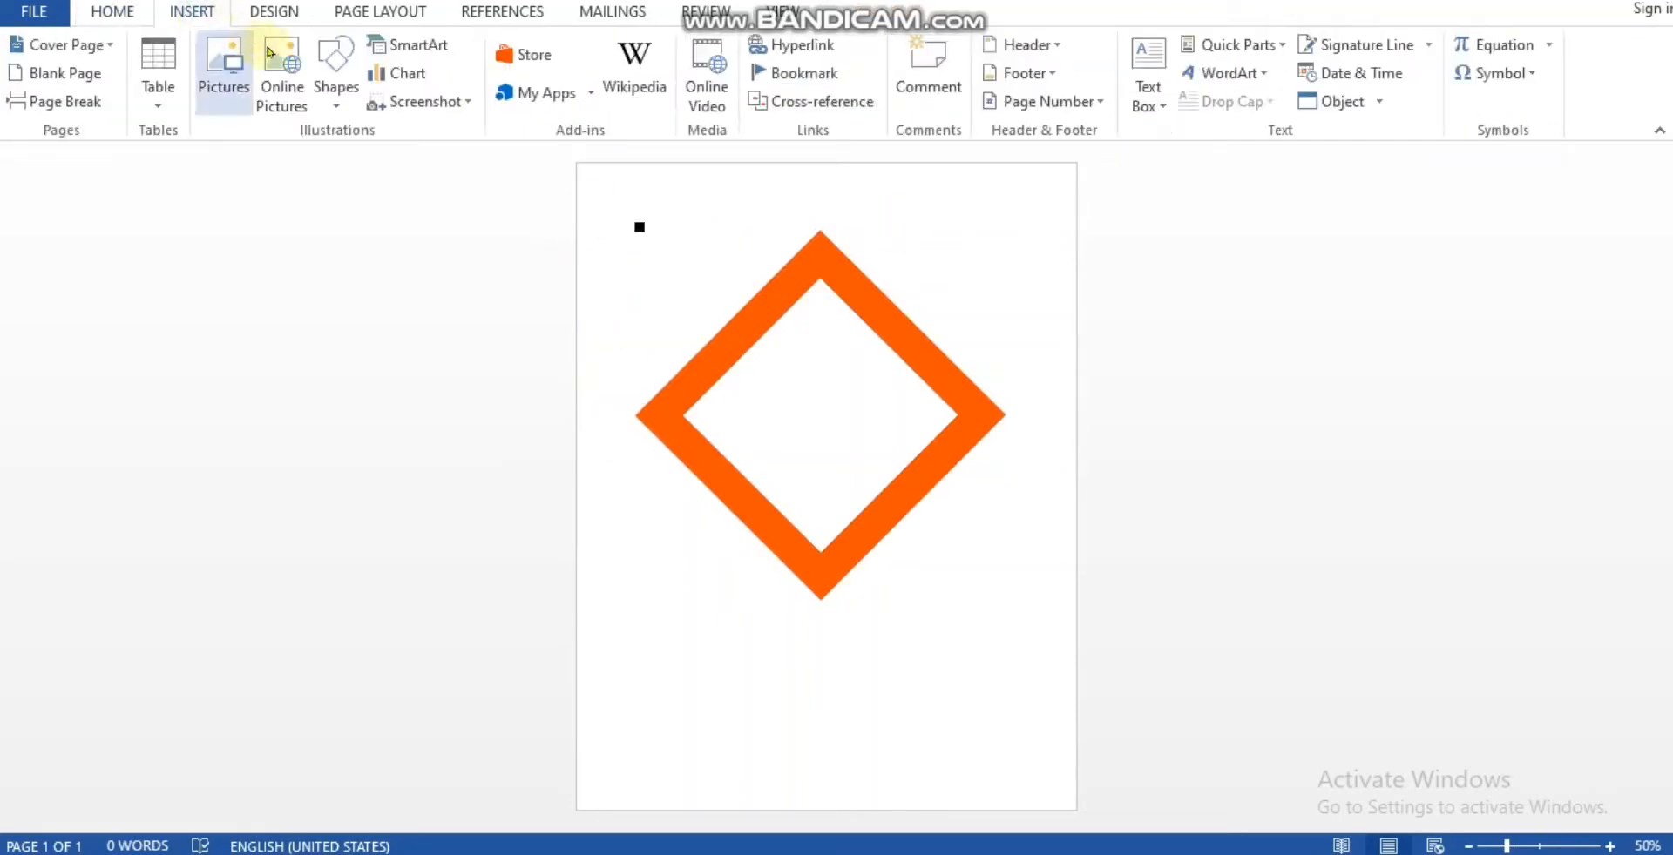
click(336, 74)
click(473, 366)
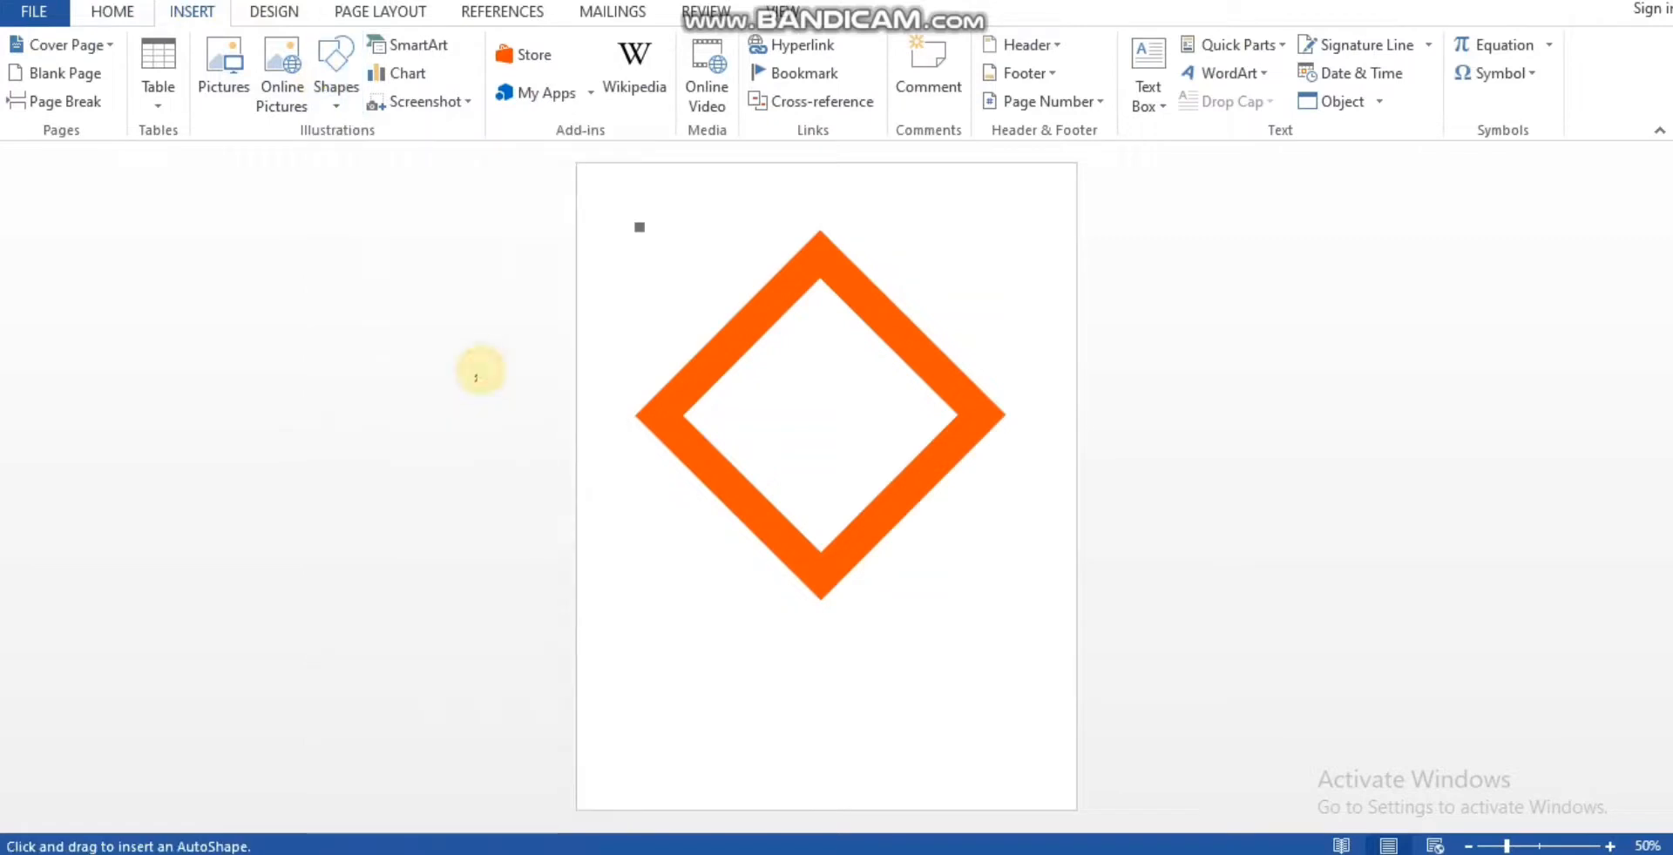
drag(789, 389, 926, 508)
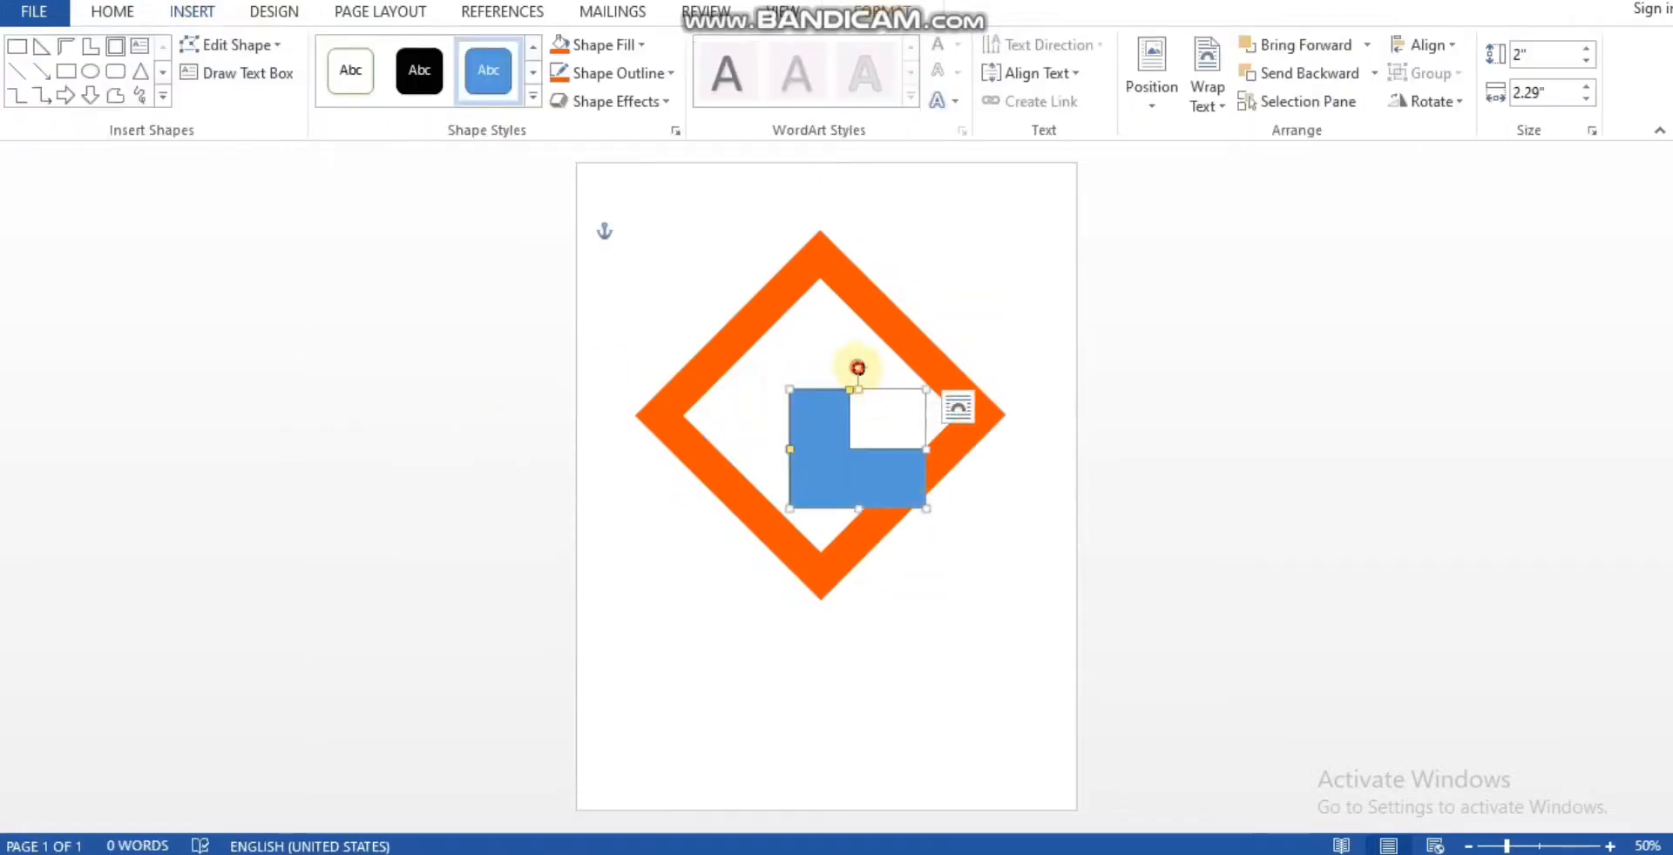
drag(858, 367, 706, 590)
click(888, 474)
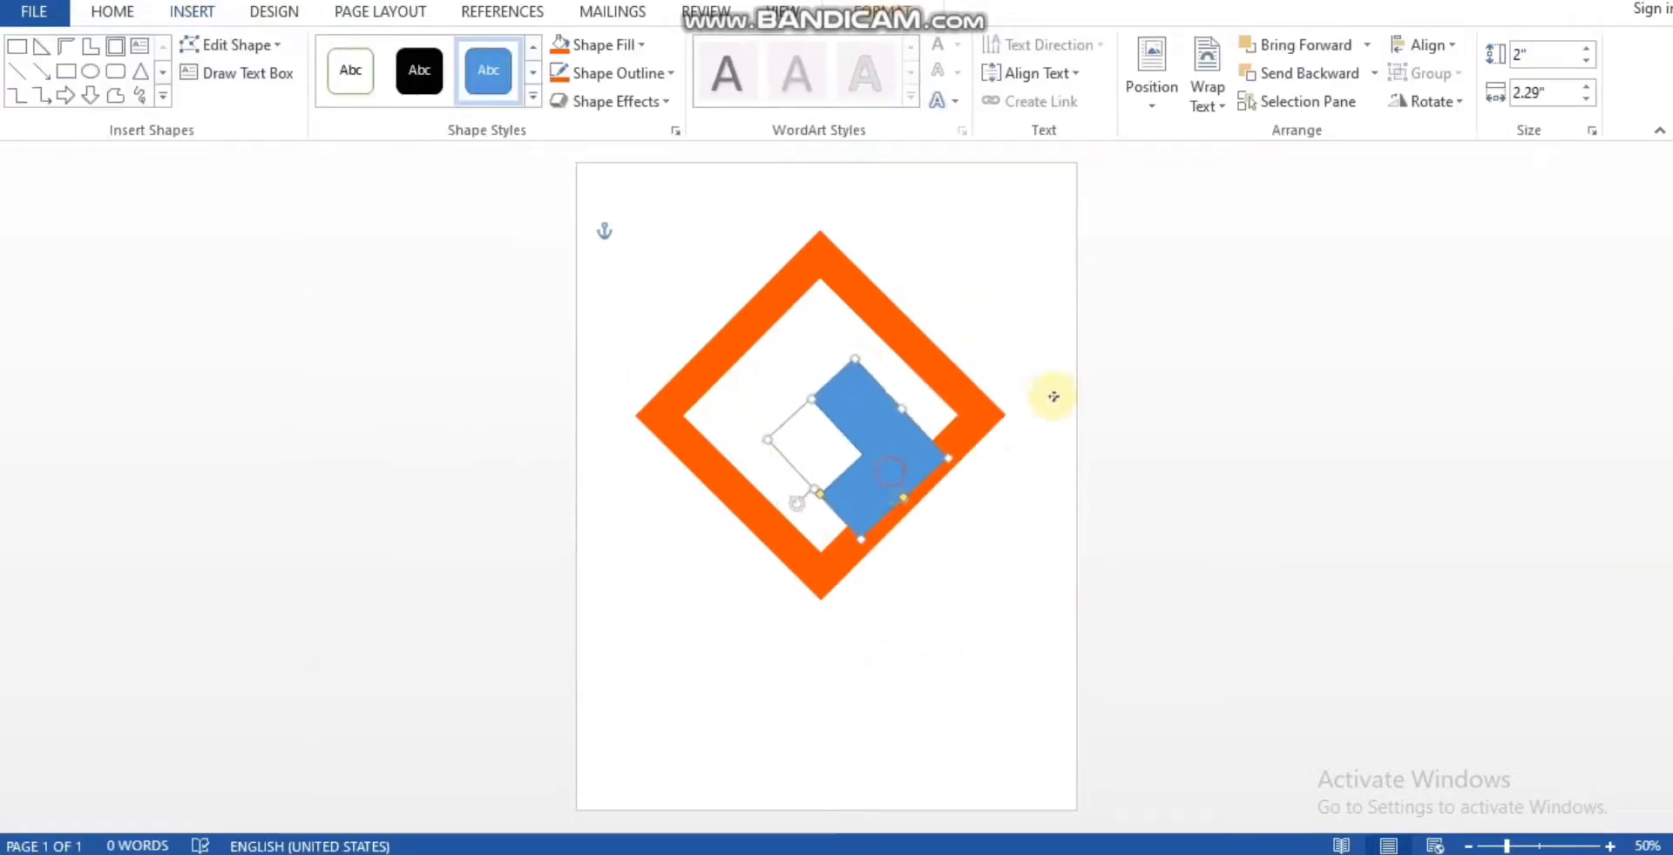
drag(1053, 396, 948, 468)
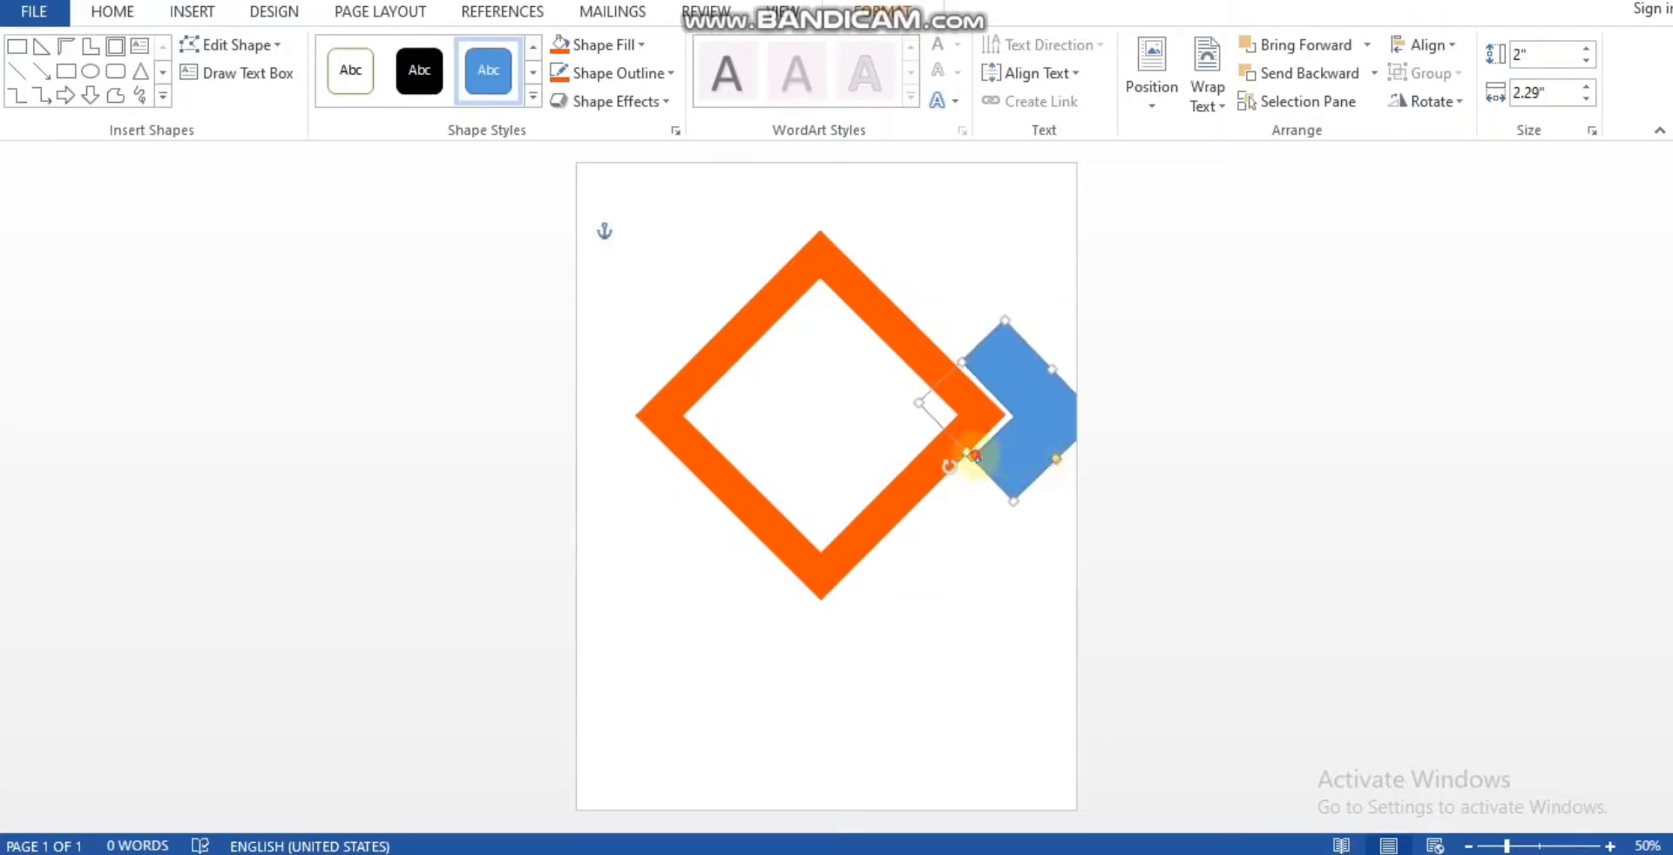
Thin the L-shape's arms, set it close to the frame, and lengthen its lower arm to make the shape about 4.04 inches high
drag(970, 454, 1025, 410)
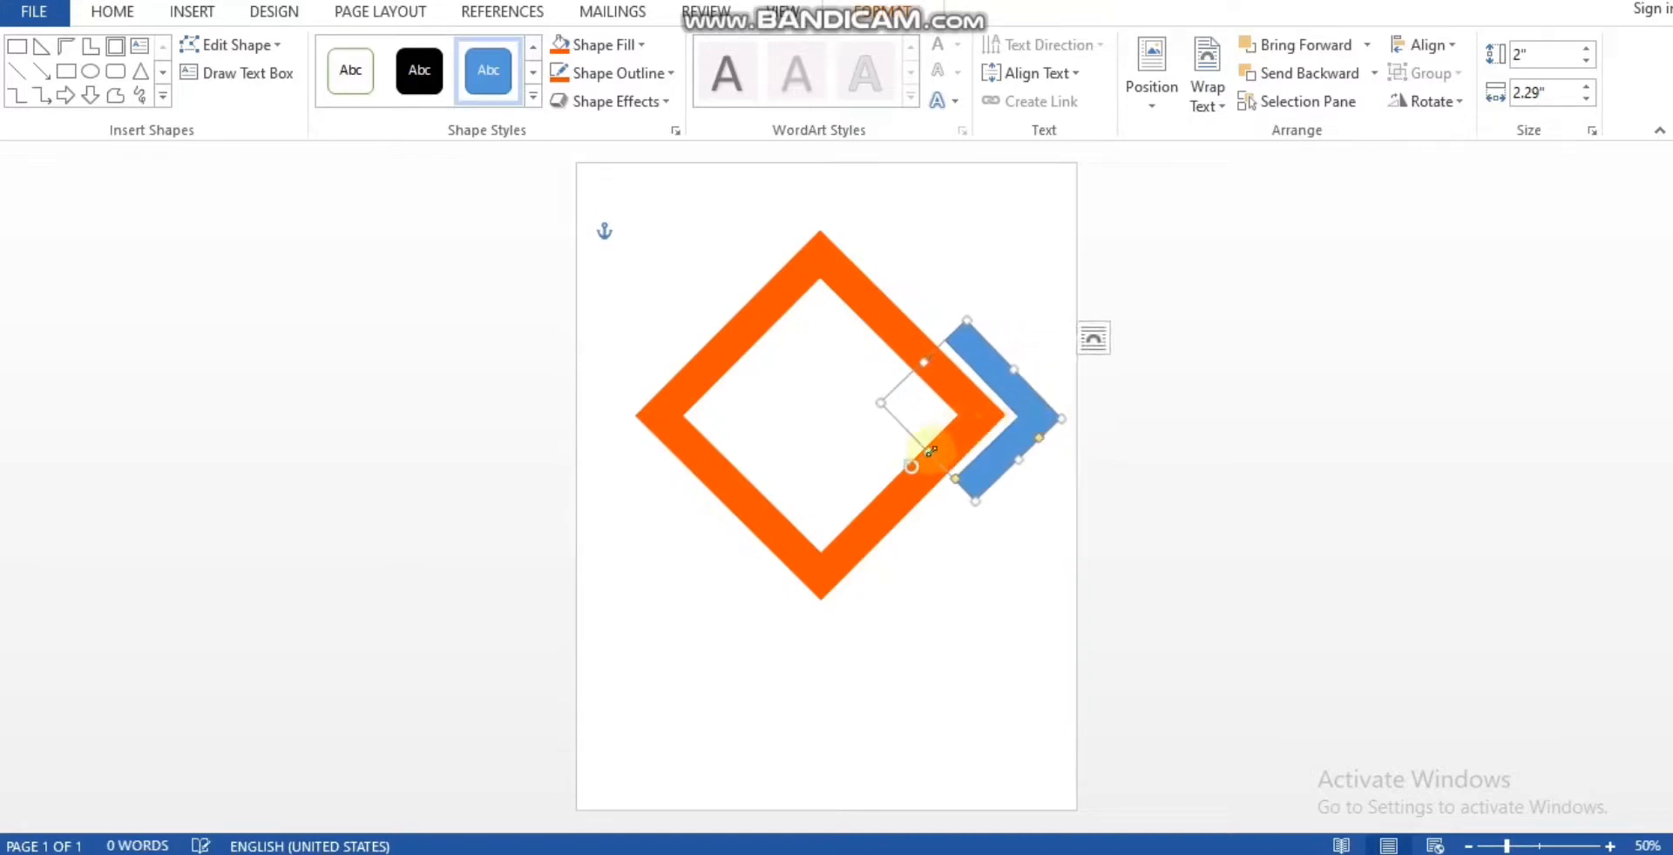
drag(910, 463, 922, 454)
drag(929, 454, 870, 566)
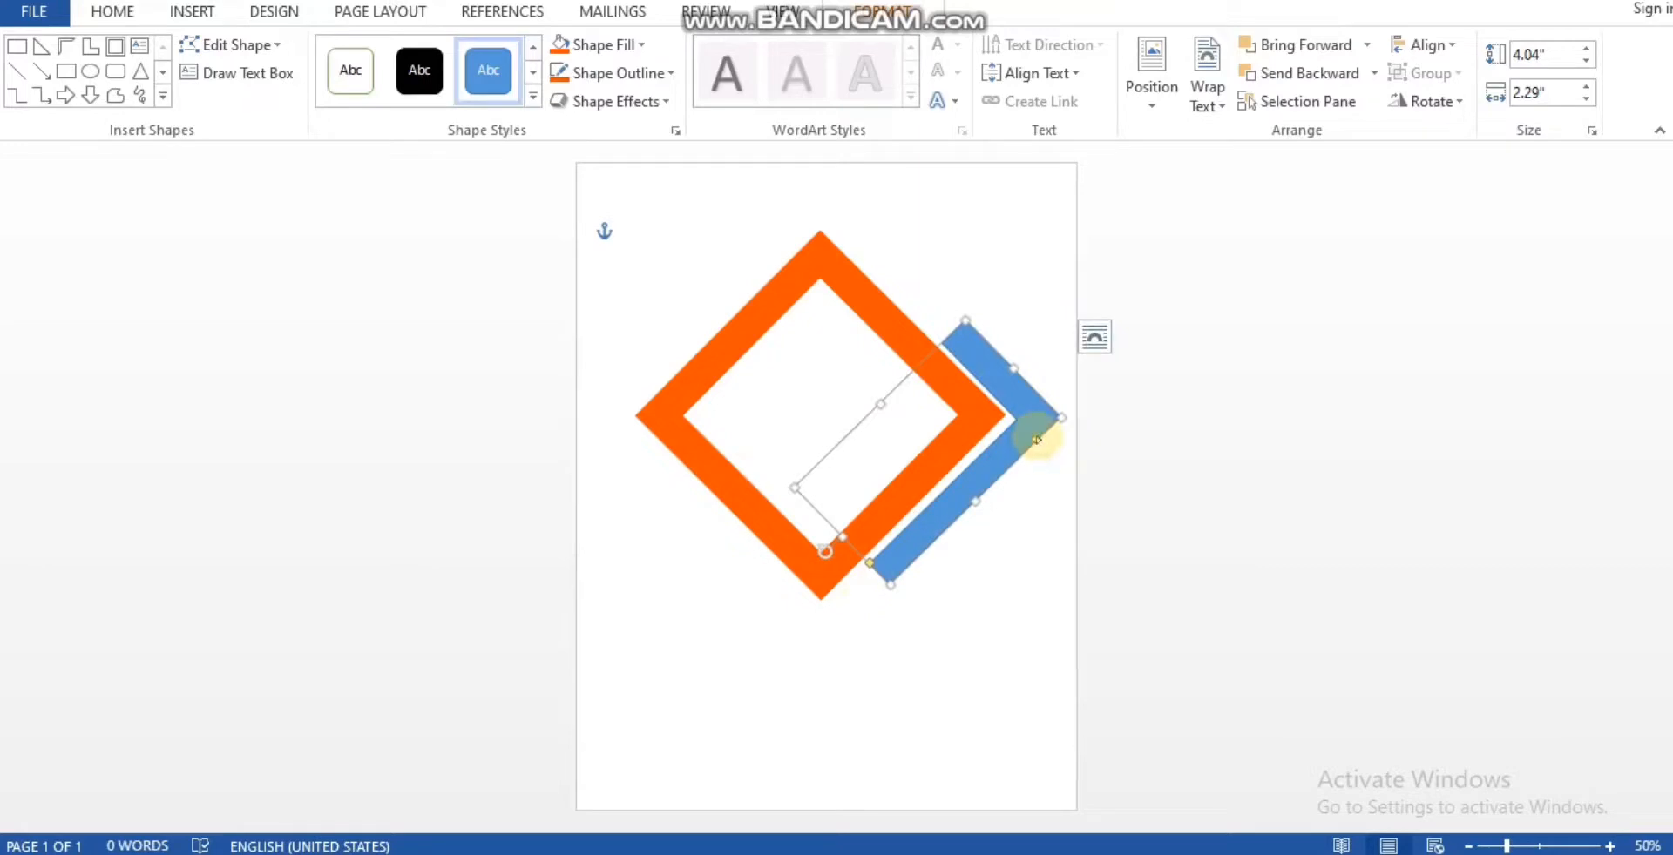
drag(1036, 441, 1043, 446)
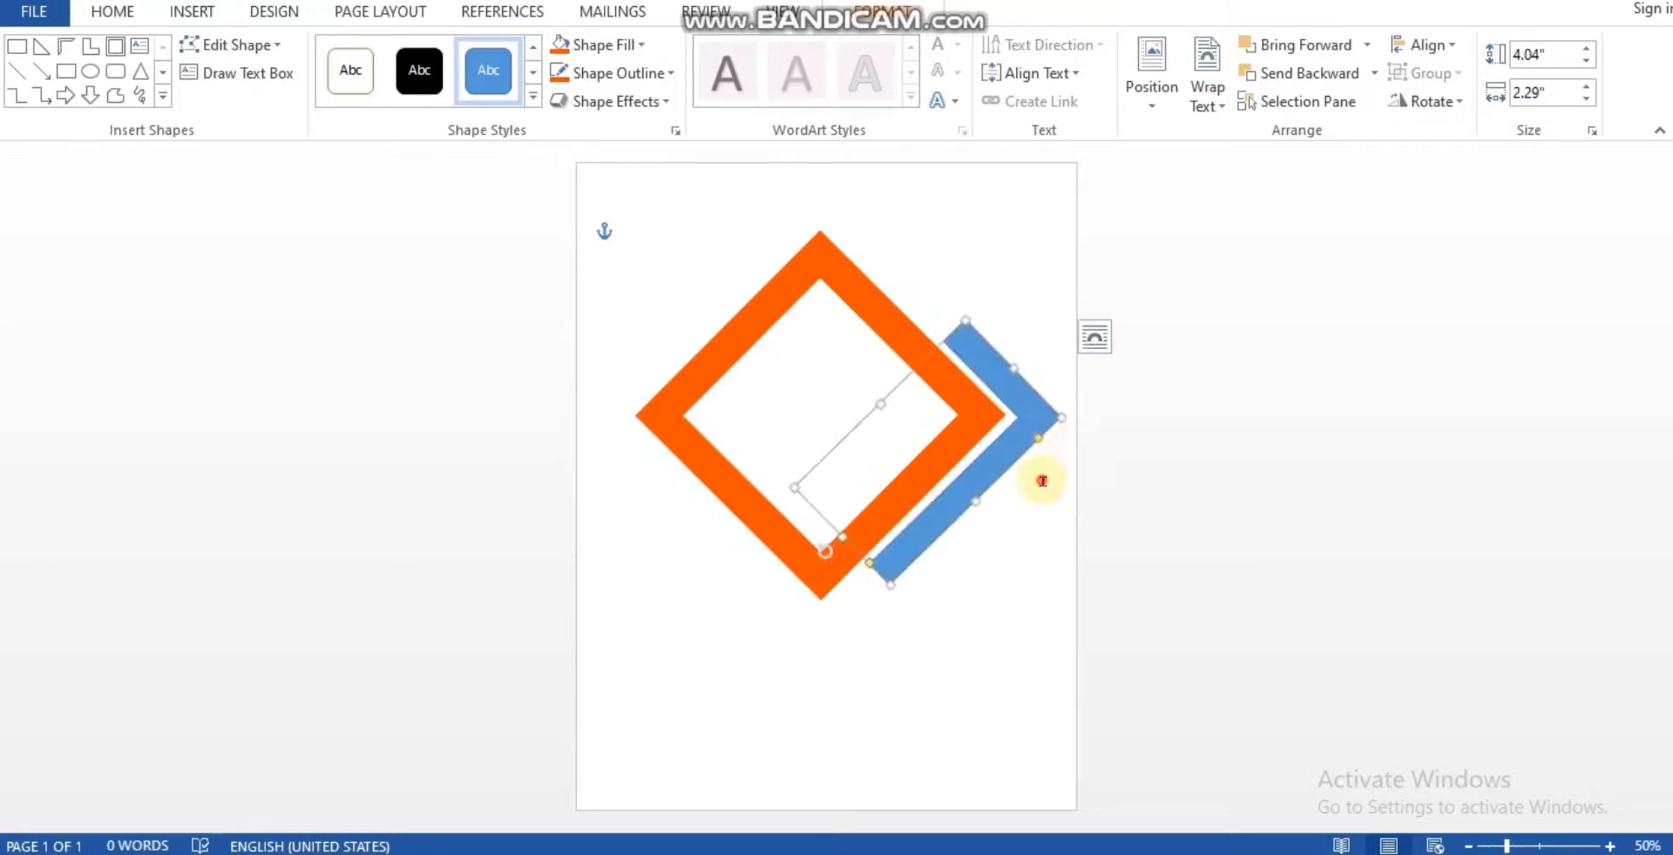
click(1041, 477)
Duplicate the L-shape, turn the copy to point left, and fit it around the frame's left corner at about 4.2 inches high
click(950, 485)
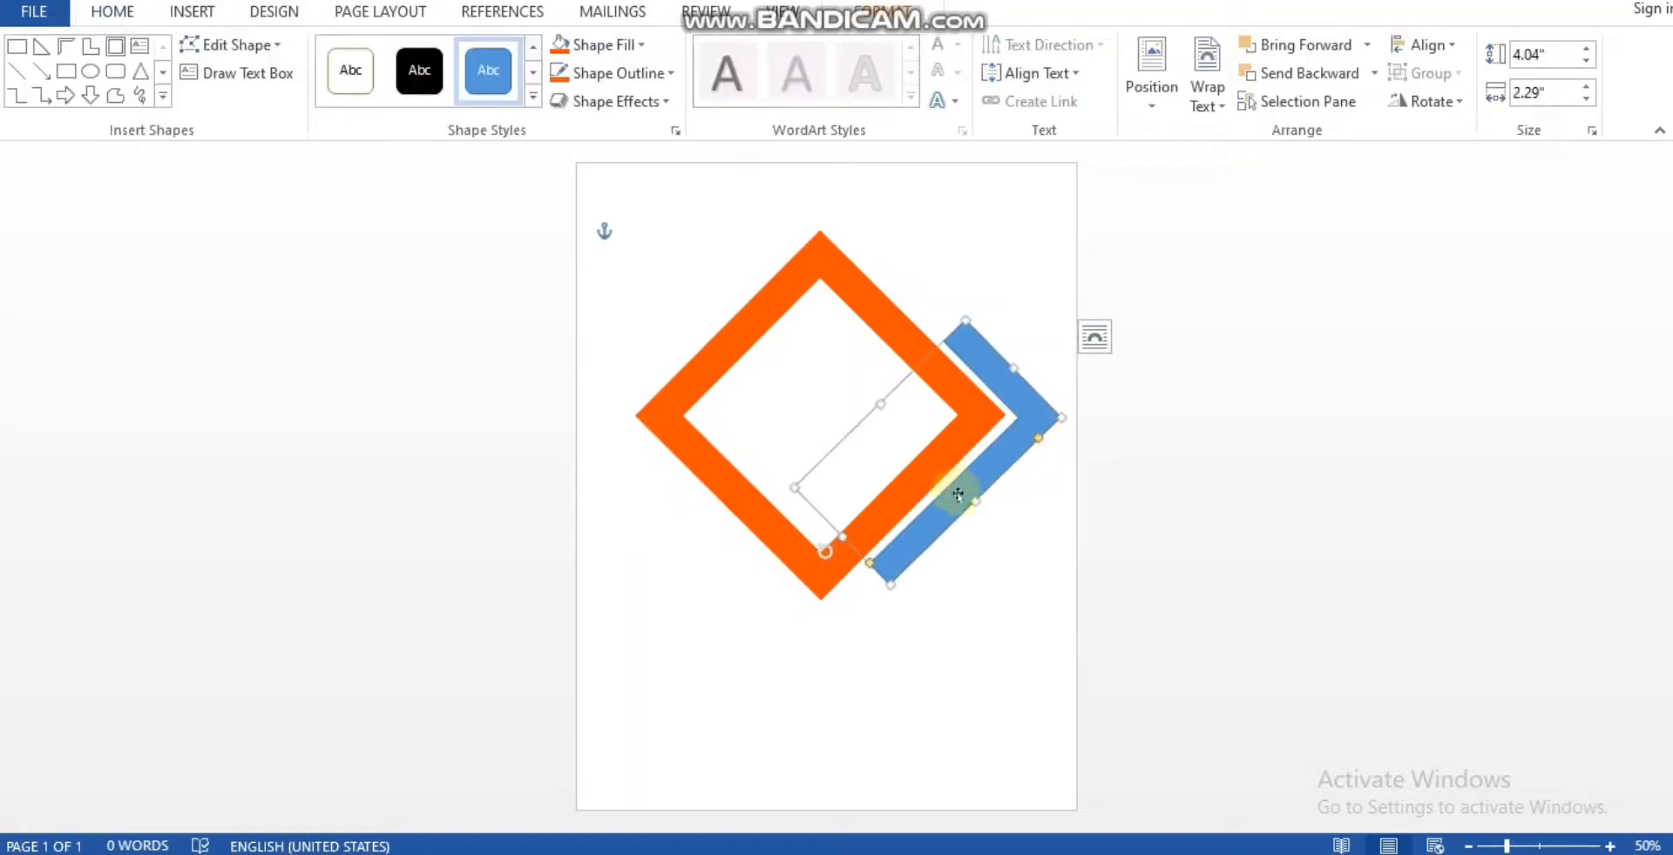
key(ctrl+v)
drag(981, 494, 799, 351)
drag(626, 450, 809, 270)
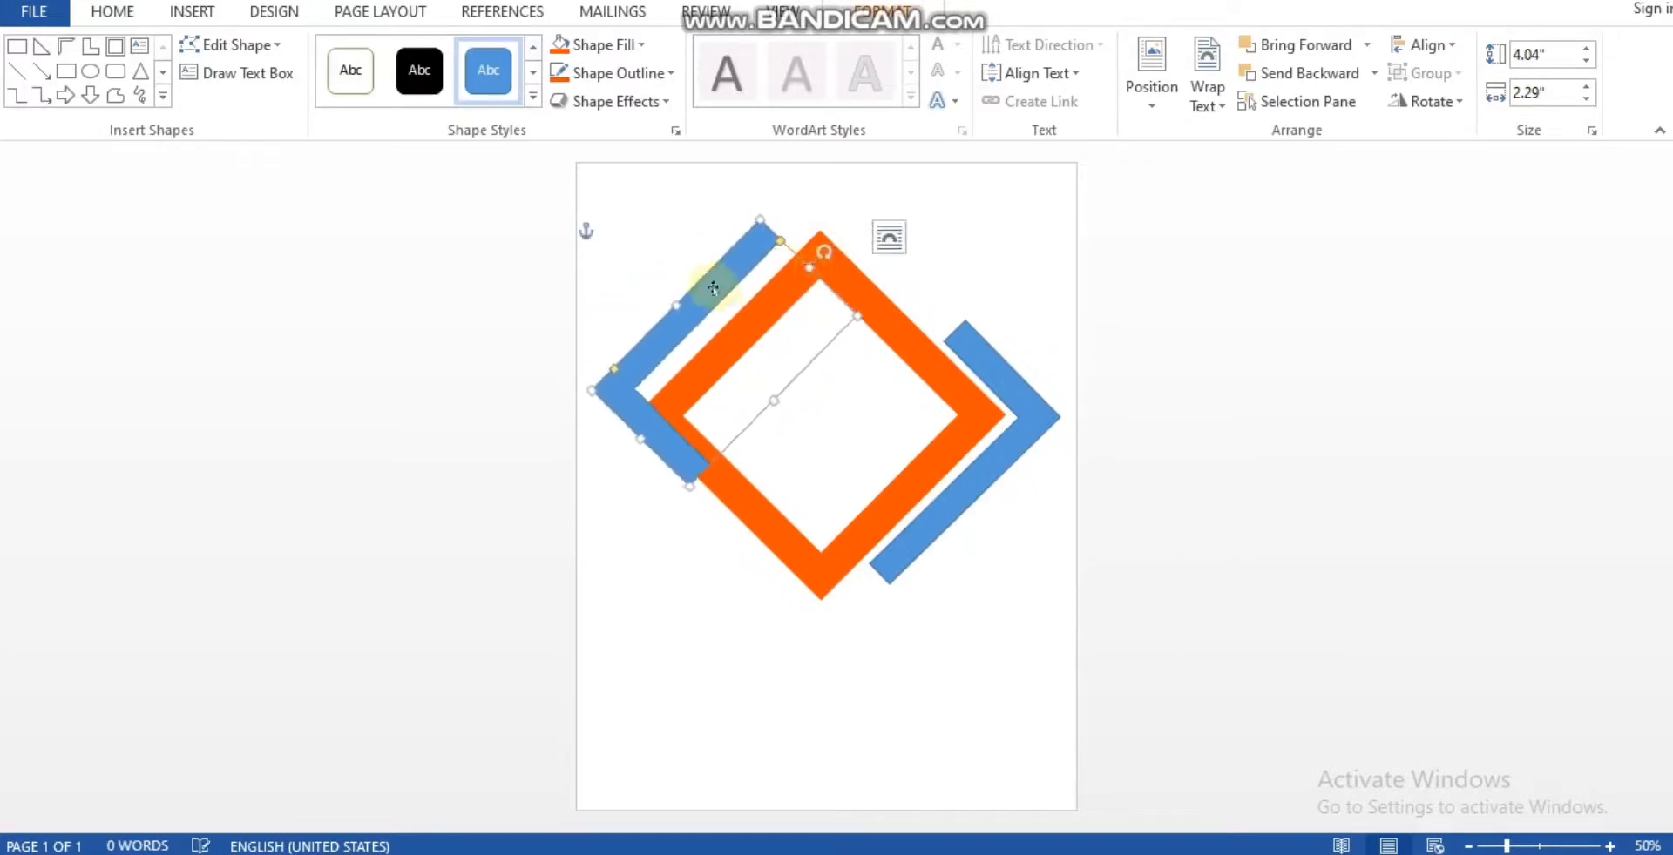
drag(665, 325, 661, 351)
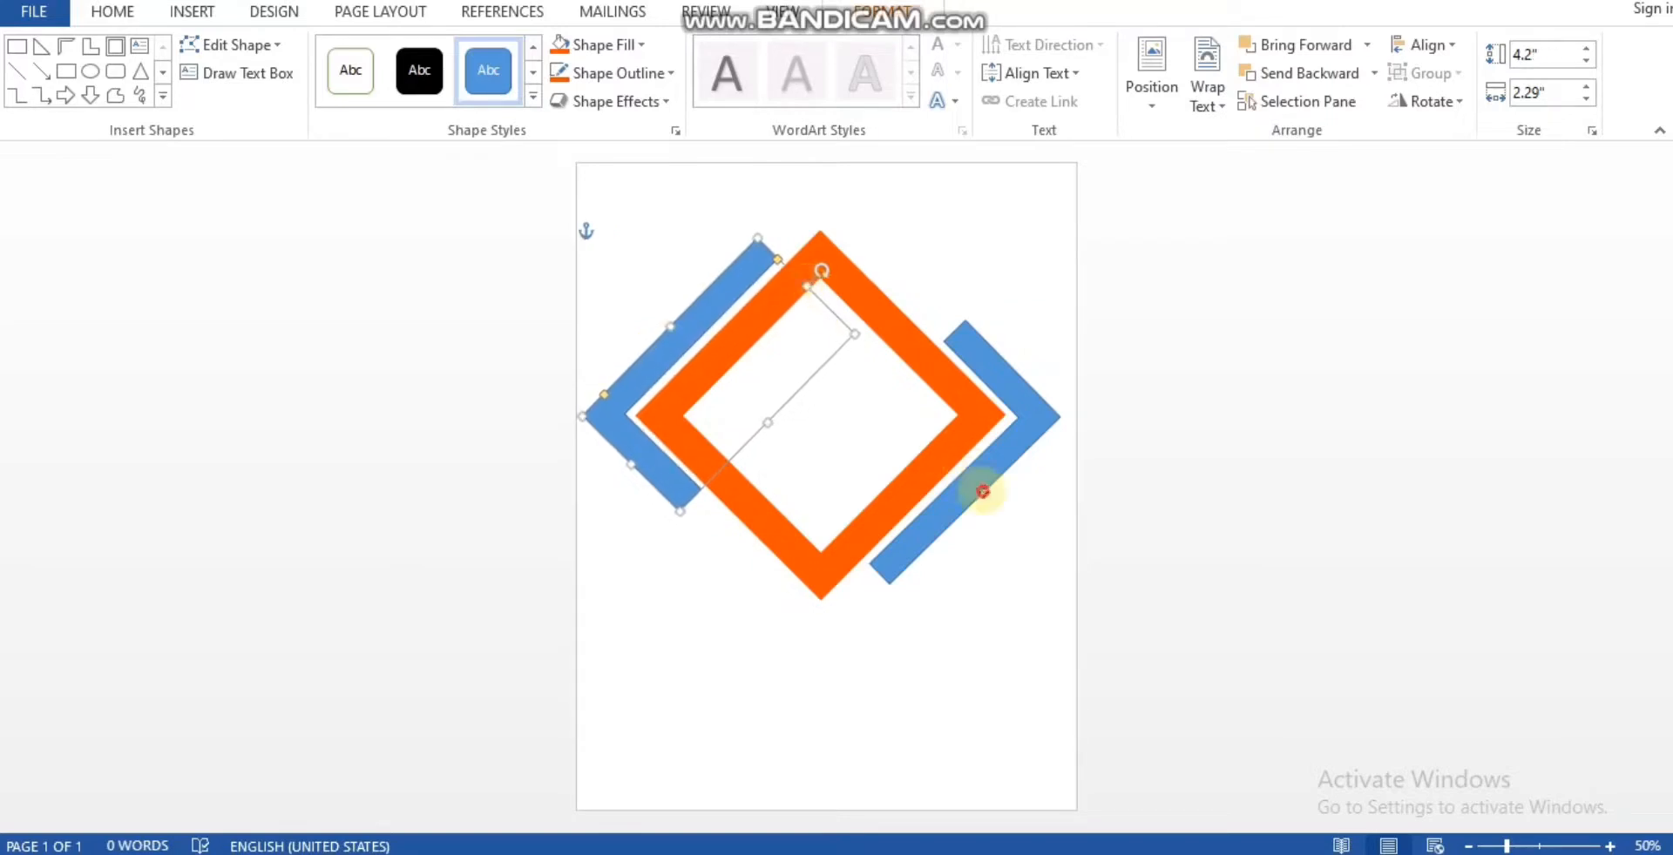
Fine-tune the arm thickness of the left L-shape to match the right one
click(882, 562)
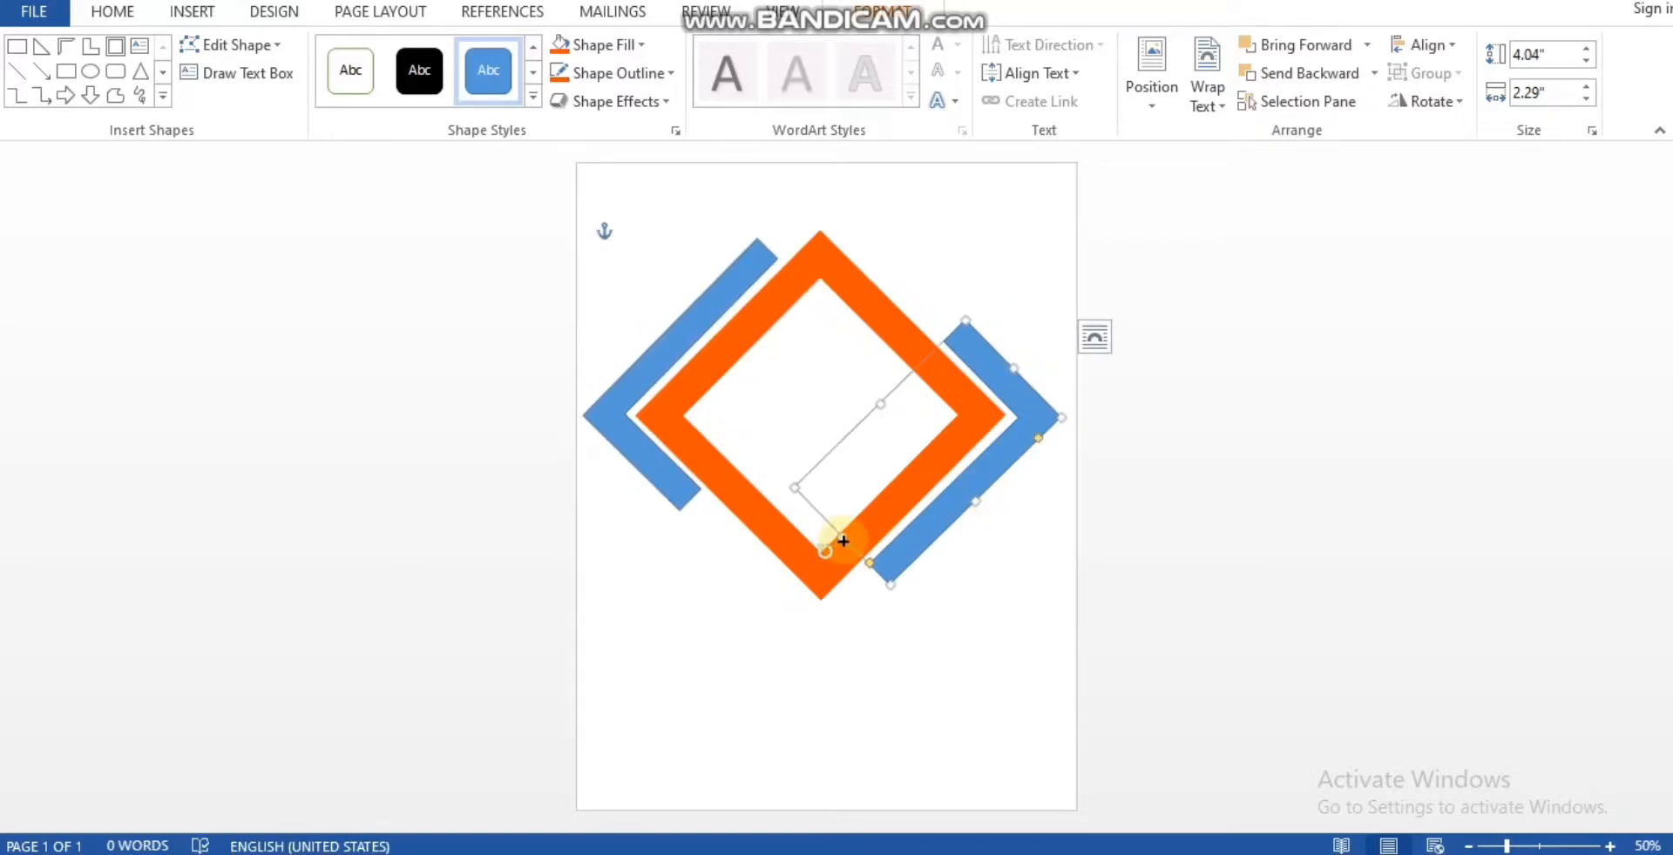
click(686, 331)
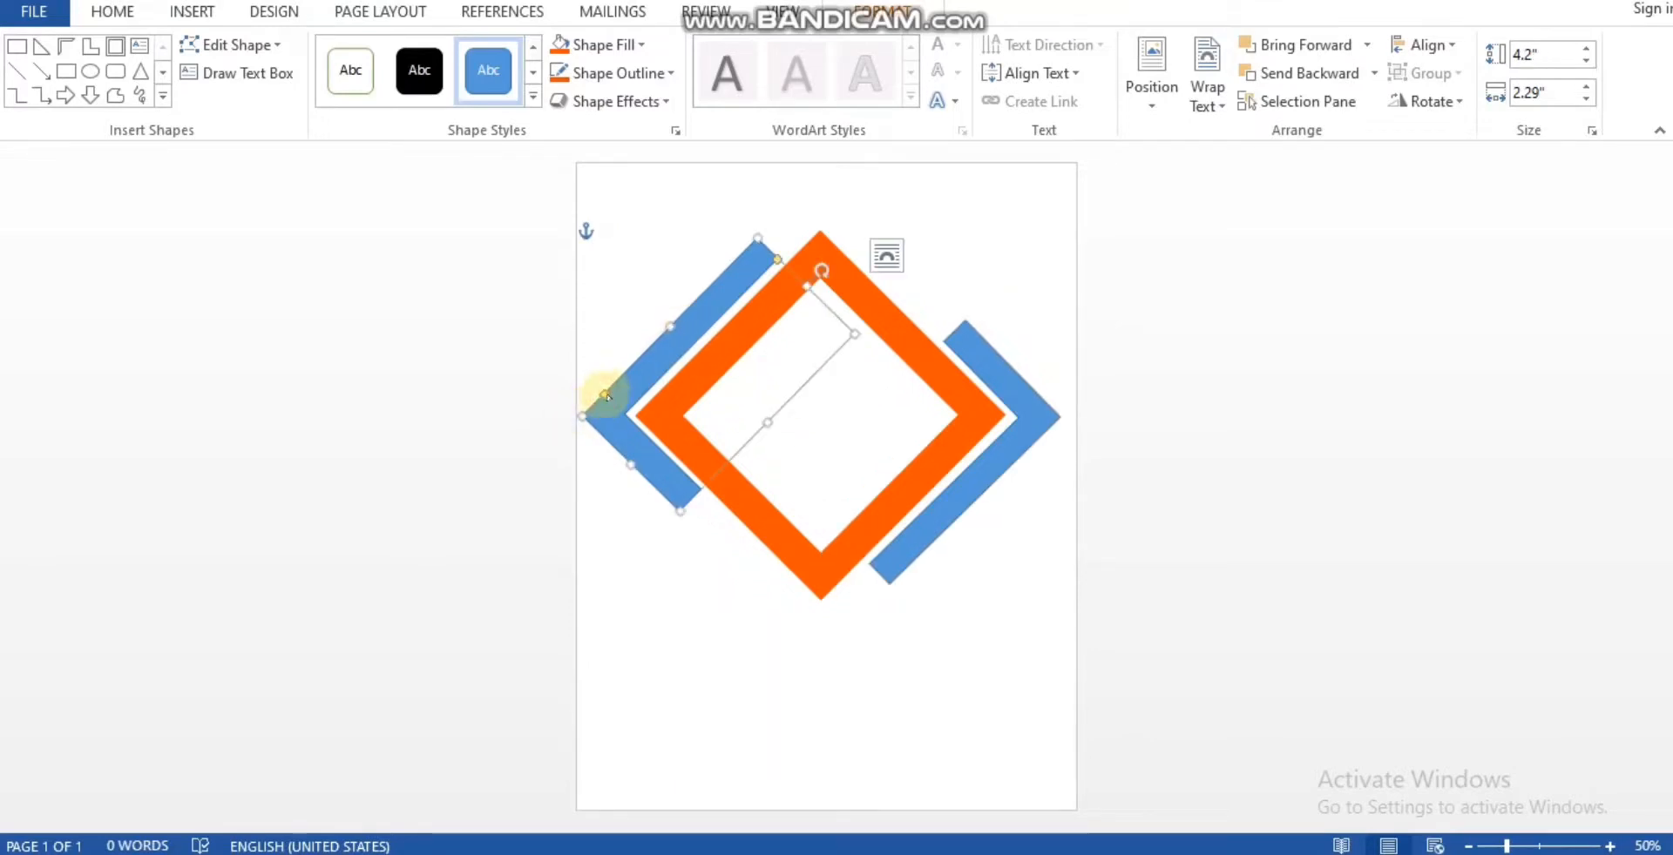
drag(604, 394, 599, 394)
click(958, 288)
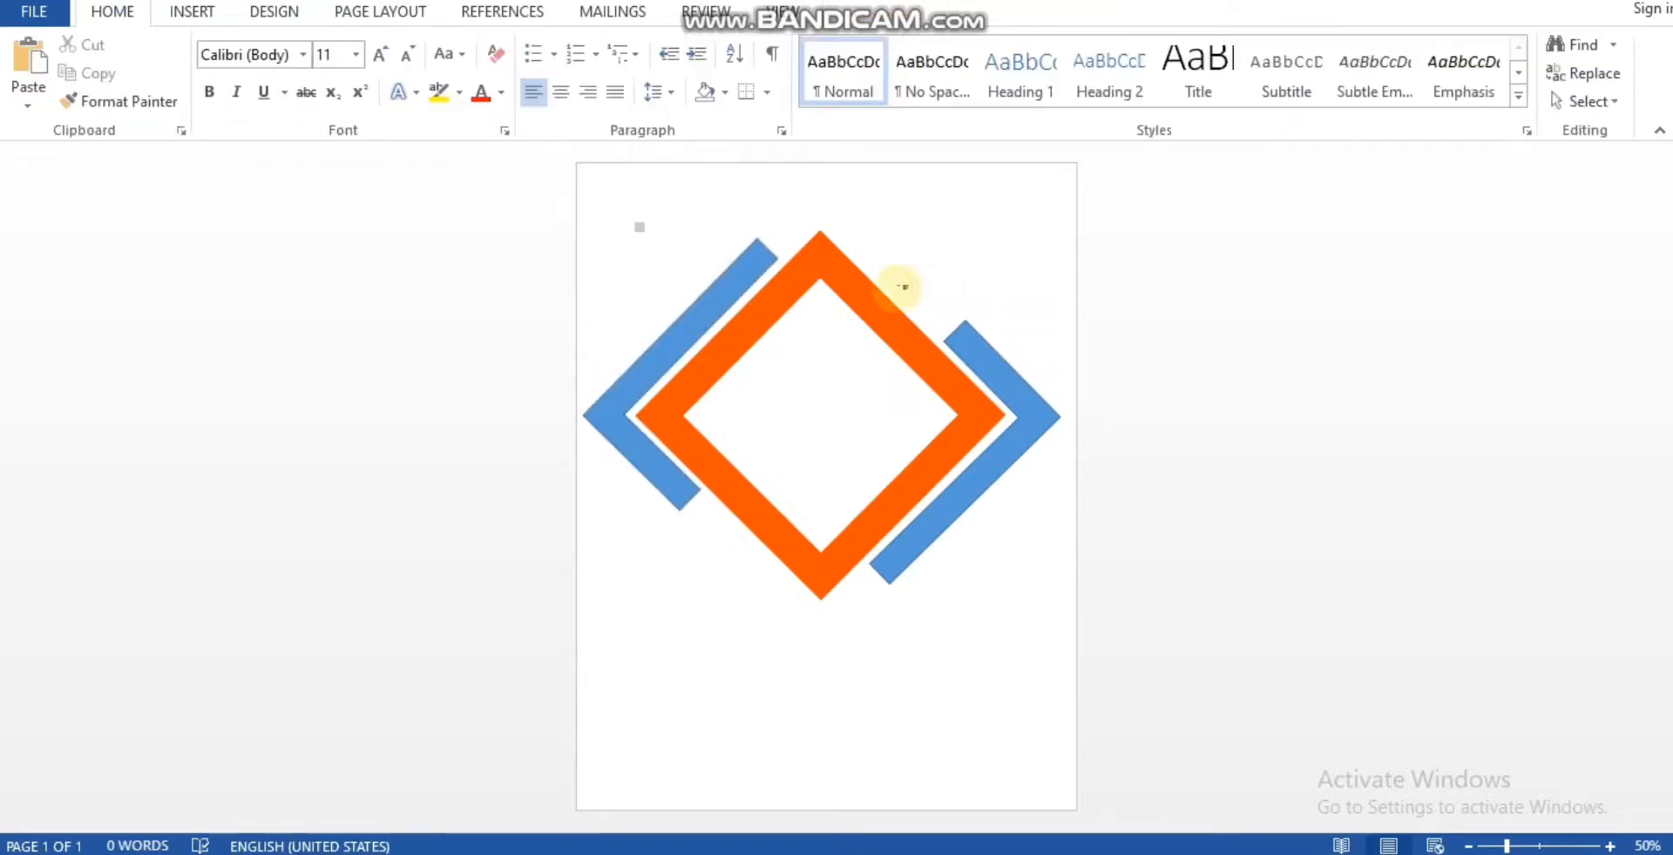
Fill both L-shapes beside the diamond frame with the recently used bright blue
click(714, 289)
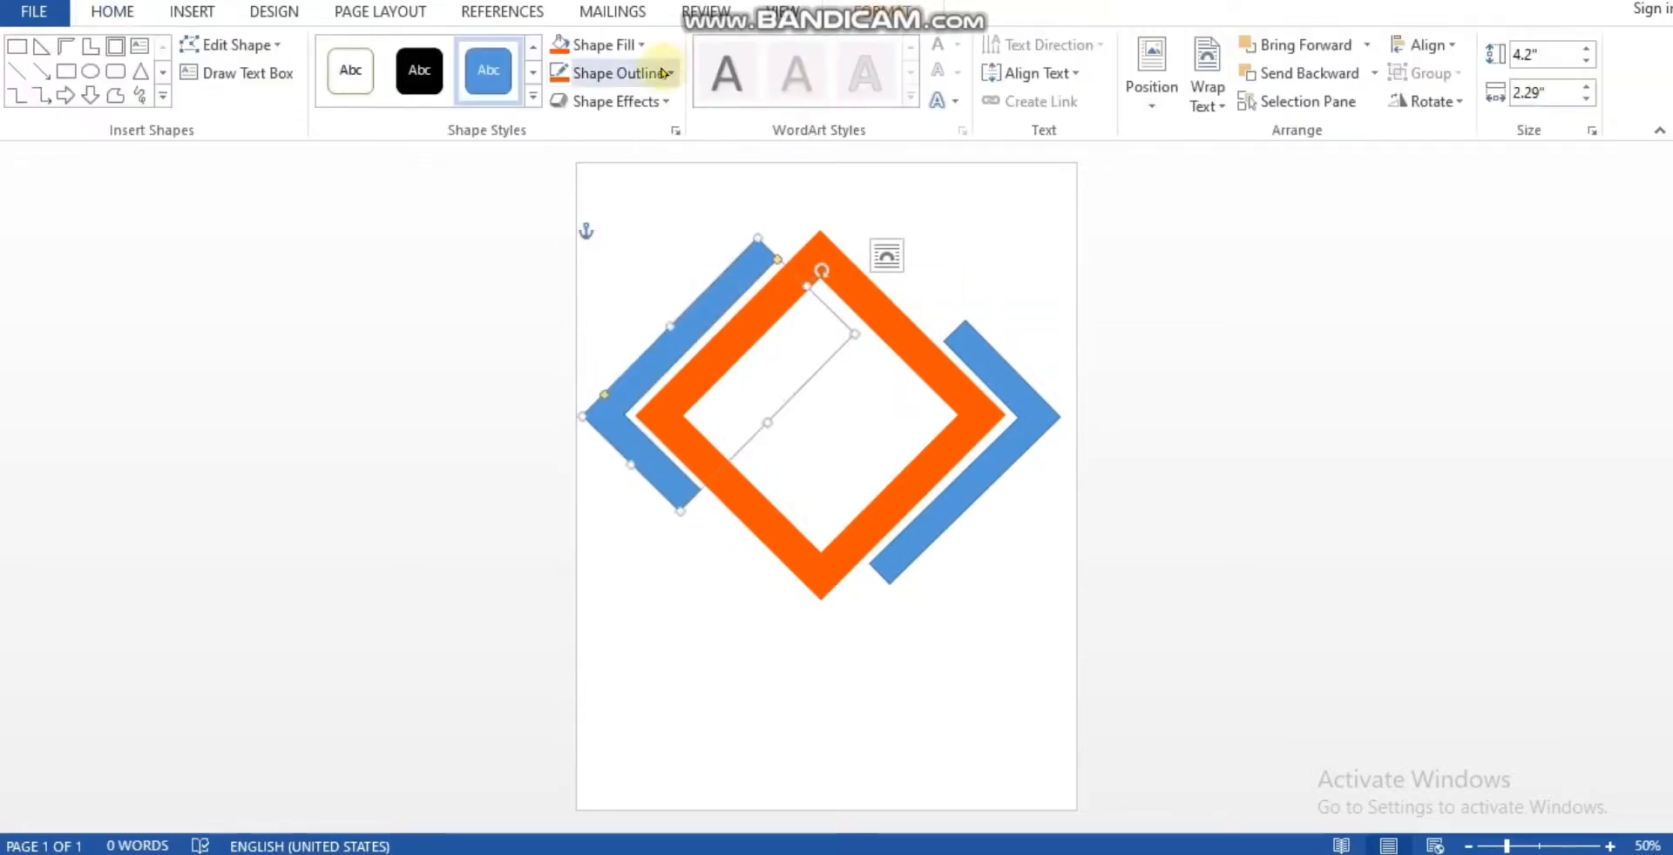
click(645, 47)
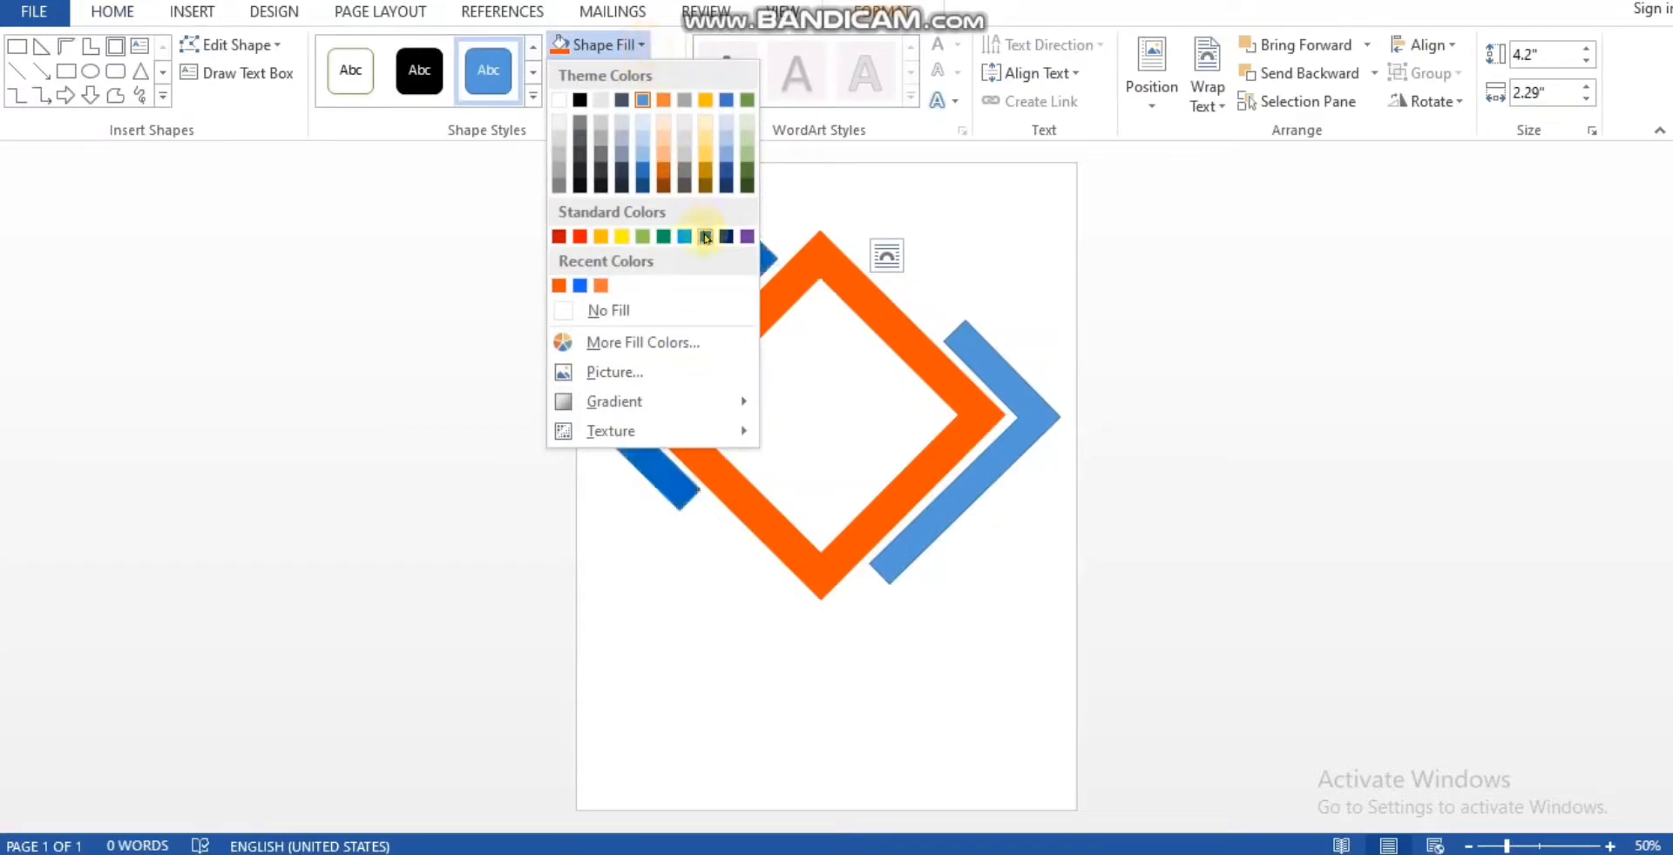
click(579, 285)
click(1014, 411)
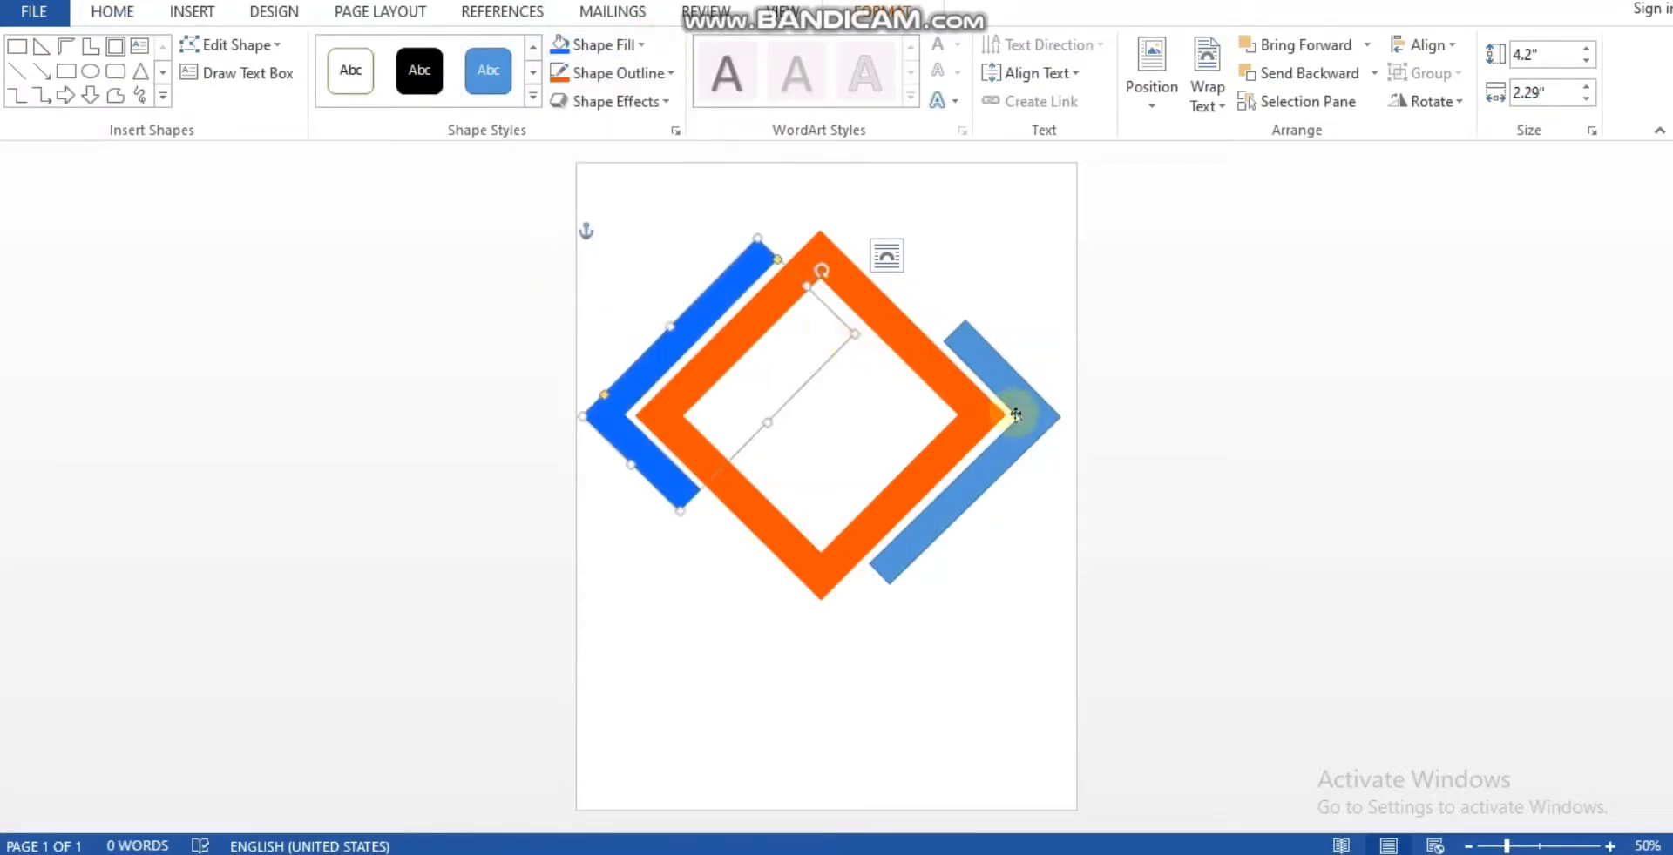
click(561, 42)
click(962, 251)
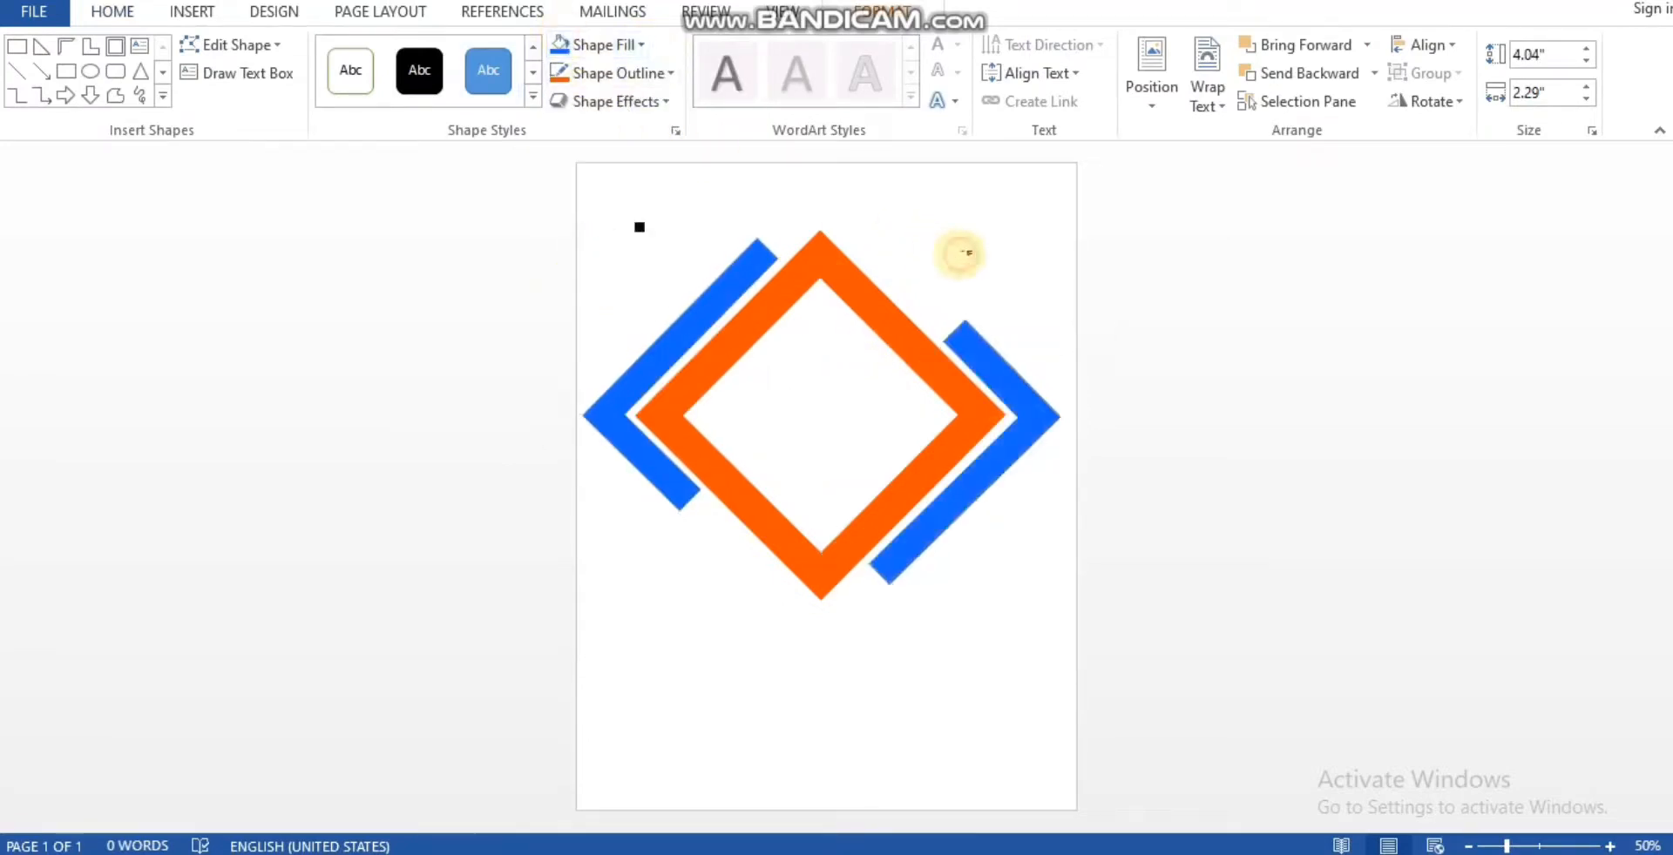
Duplicate the orange diamond frame, shift the copy toward the page's upper left, and remove its fill
click(886, 335)
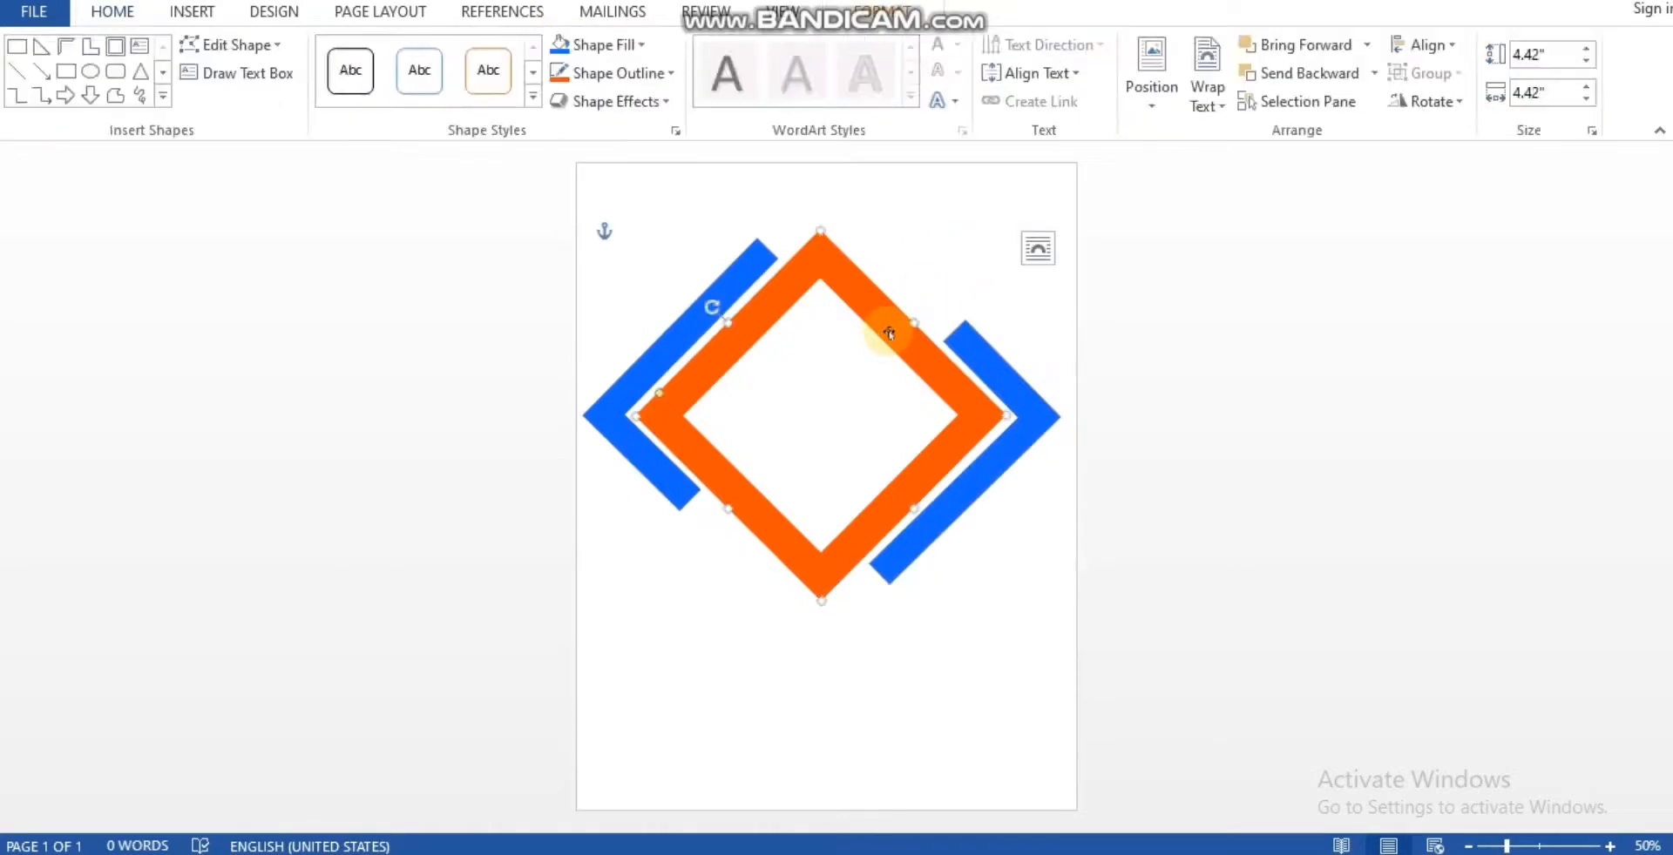
key(ctrl+c)
key(ctrl+v)
drag(877, 312, 763, 240)
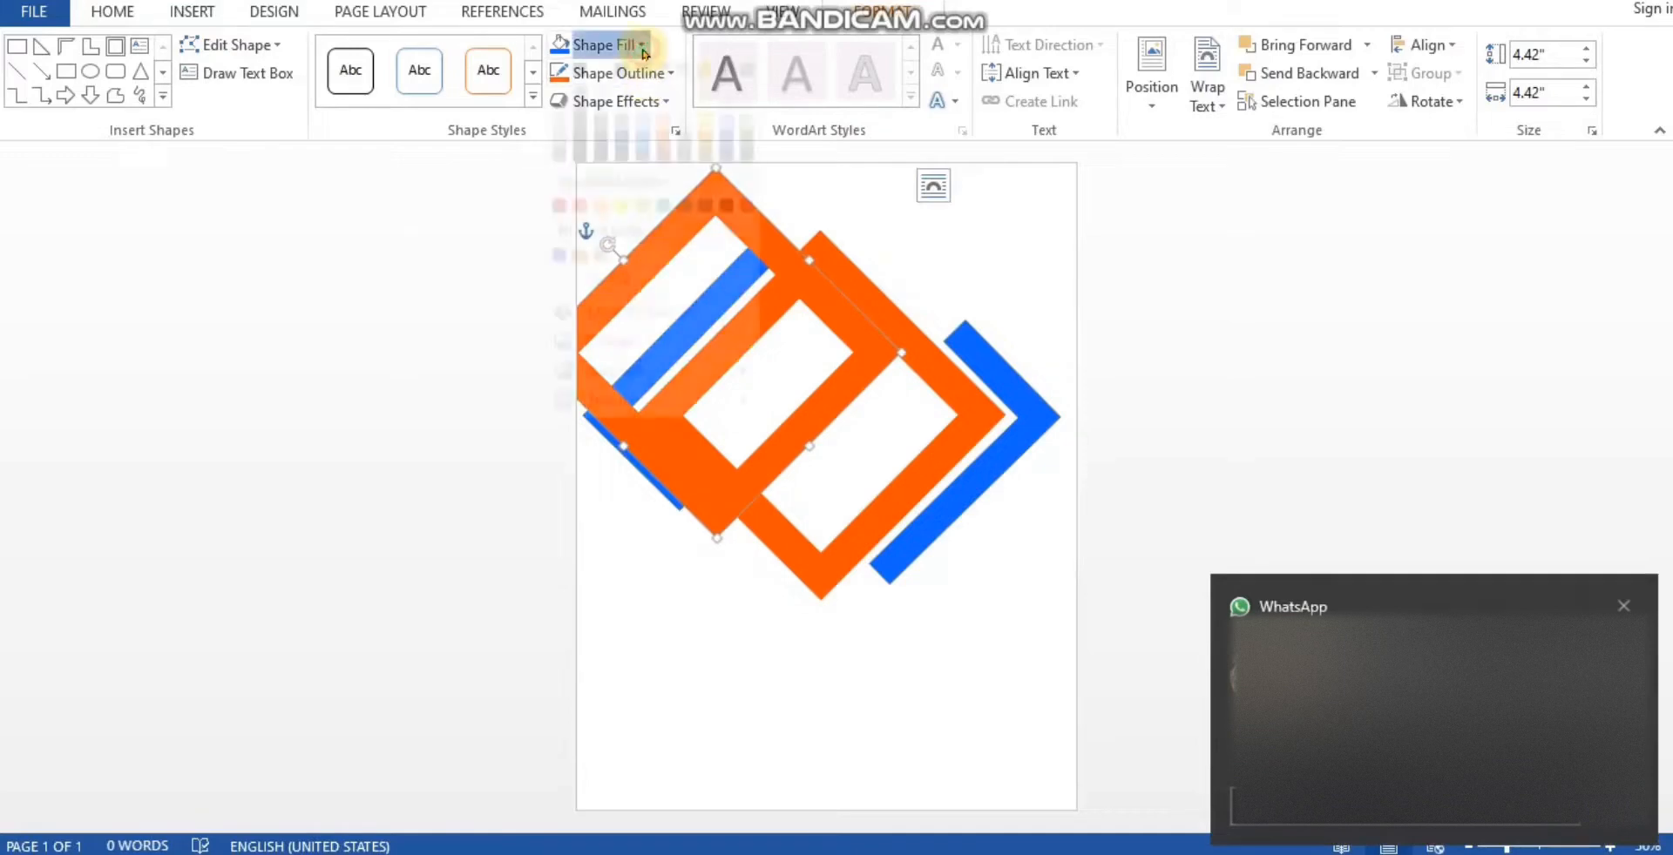
click(610, 45)
click(586, 306)
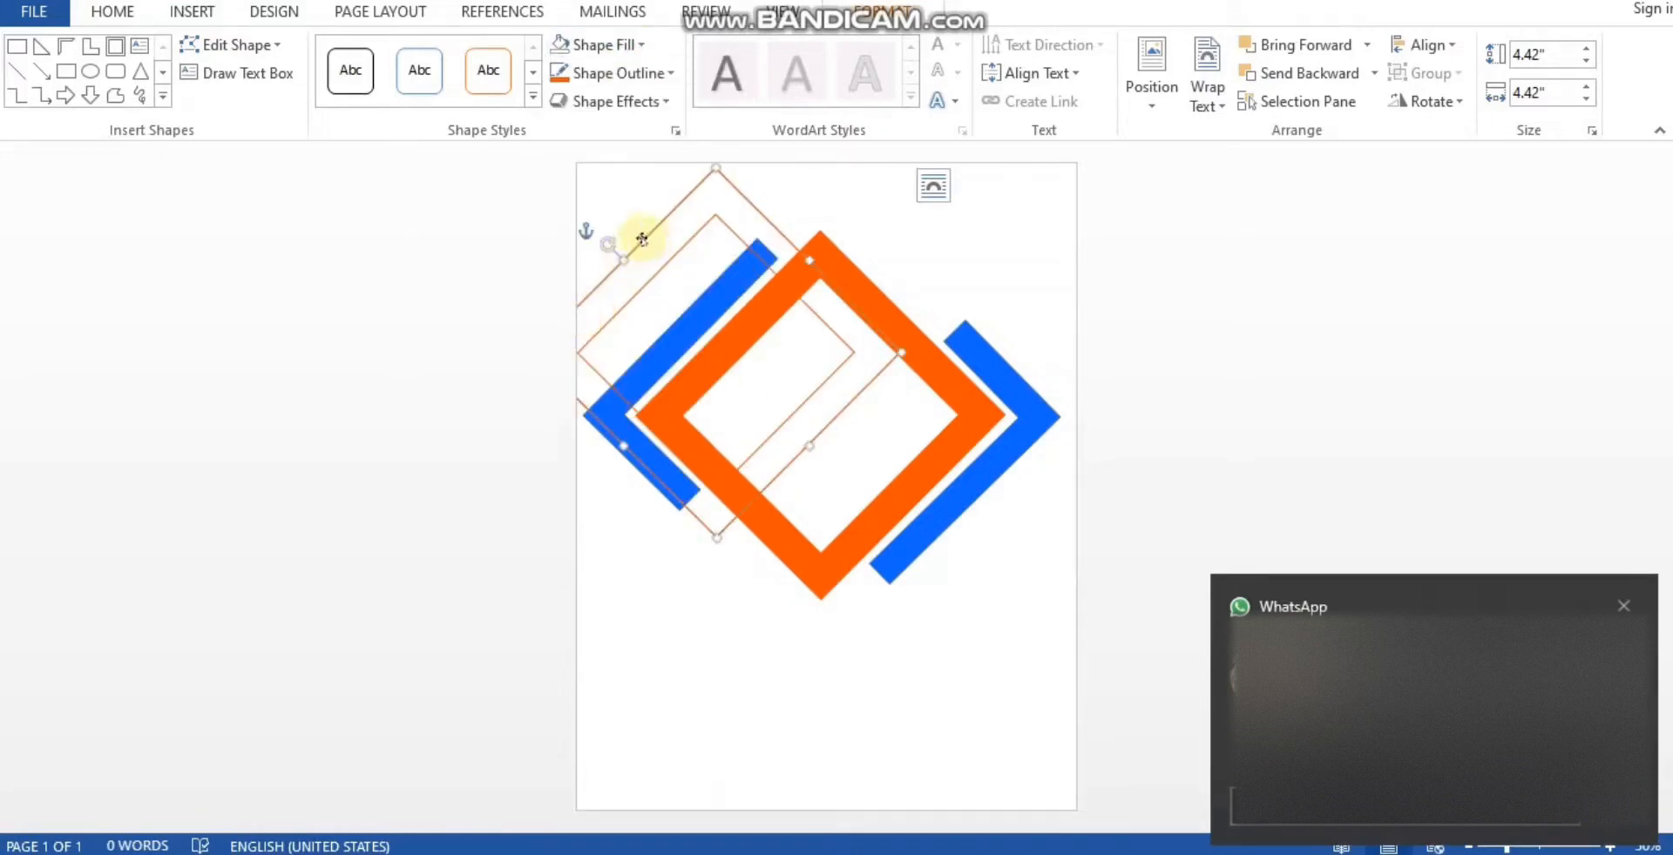
Move the unfilled frame partly off the page's upper-left corner and place a duplicate of it at the lower-left corner
drag(642, 239, 435, 145)
drag(641, 265, 685, 231)
key(ctrl+v)
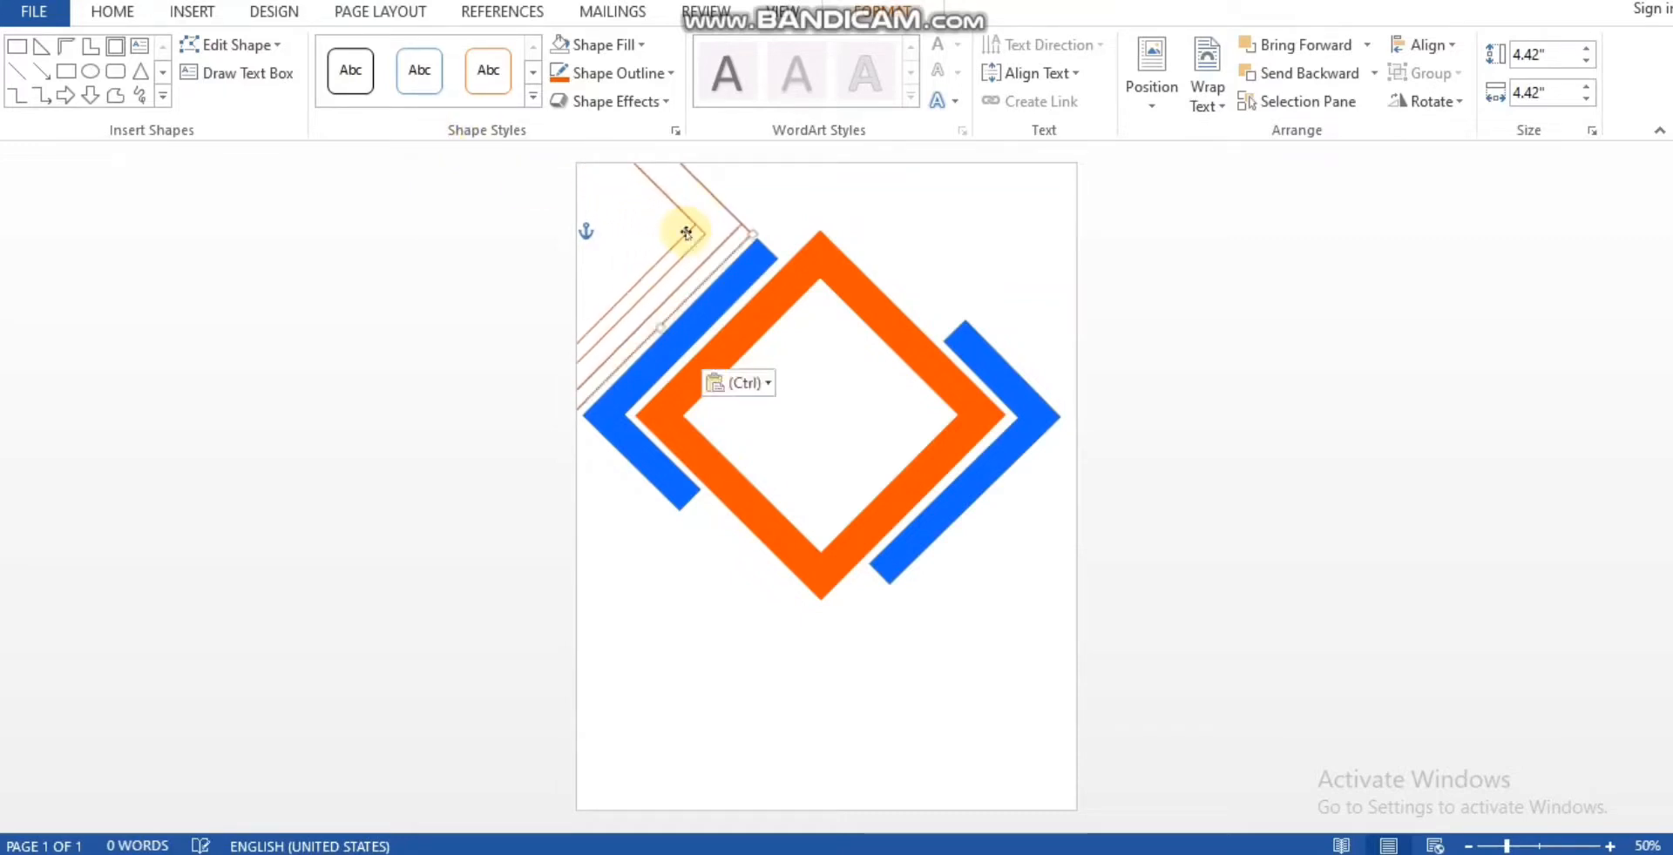
drag(711, 270, 787, 714)
click(1188, 642)
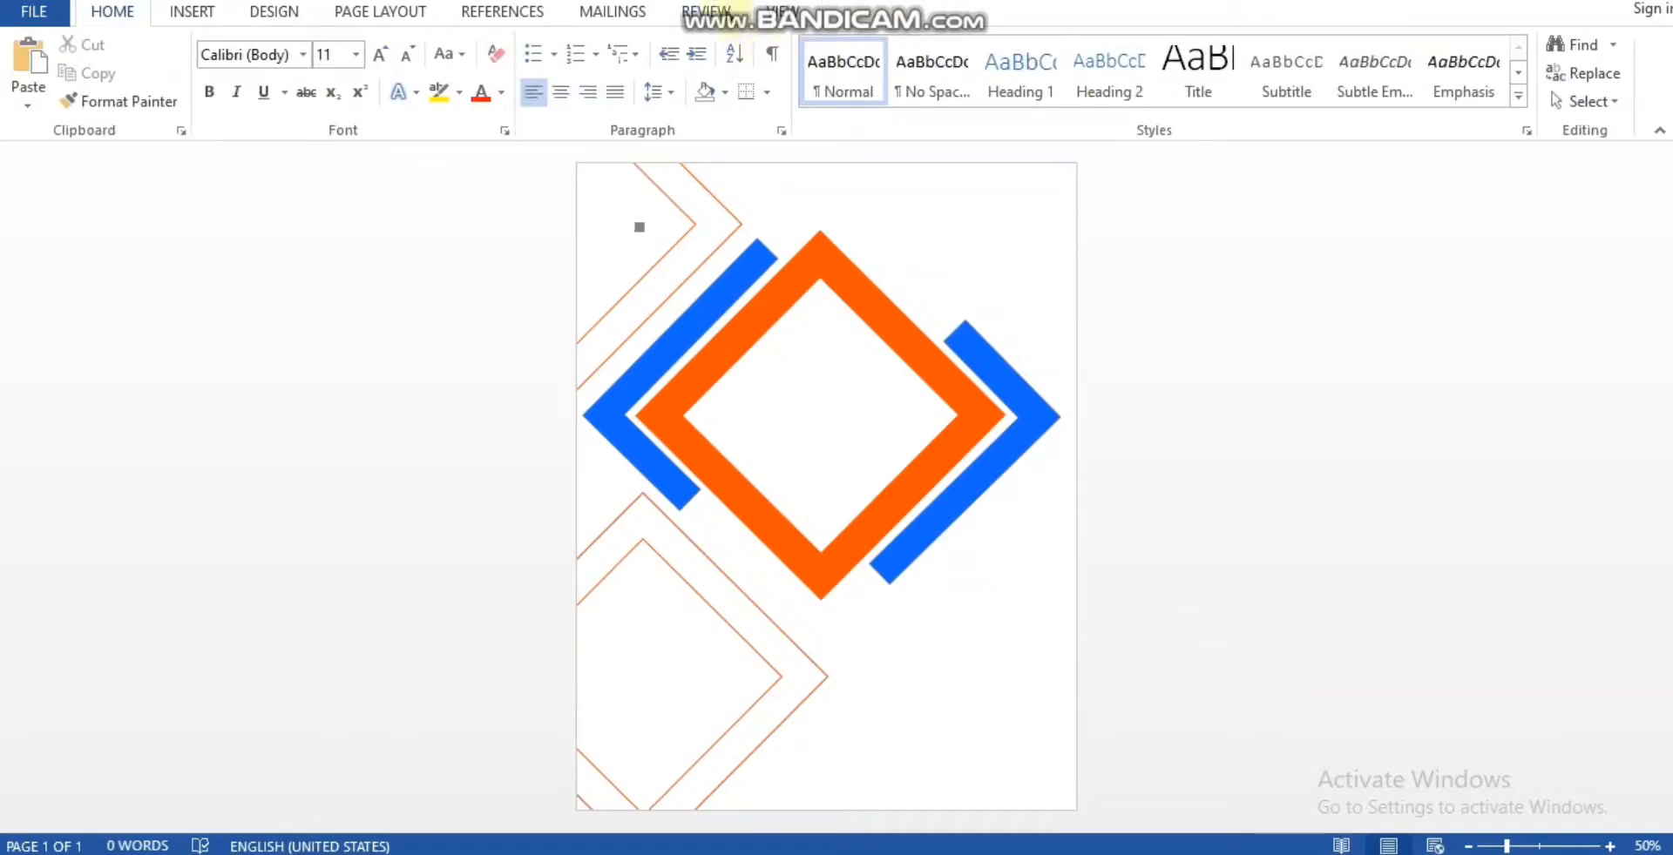
Insert a plain black WordArt text box and place it below the right L-shape in the page's lower right
click(193, 15)
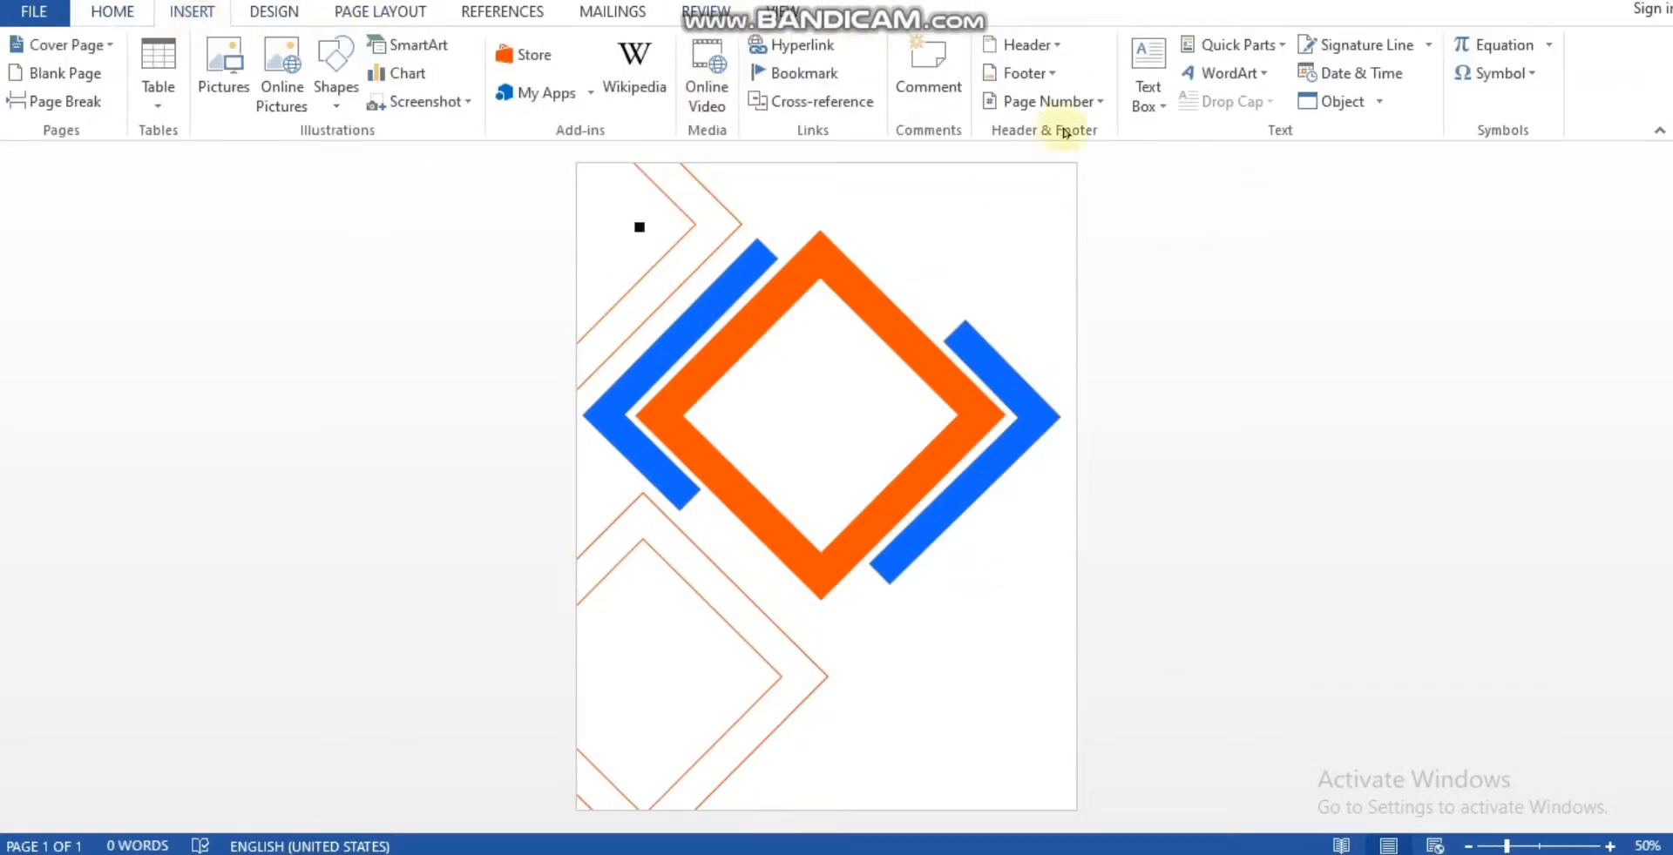
click(1219, 74)
click(1217, 138)
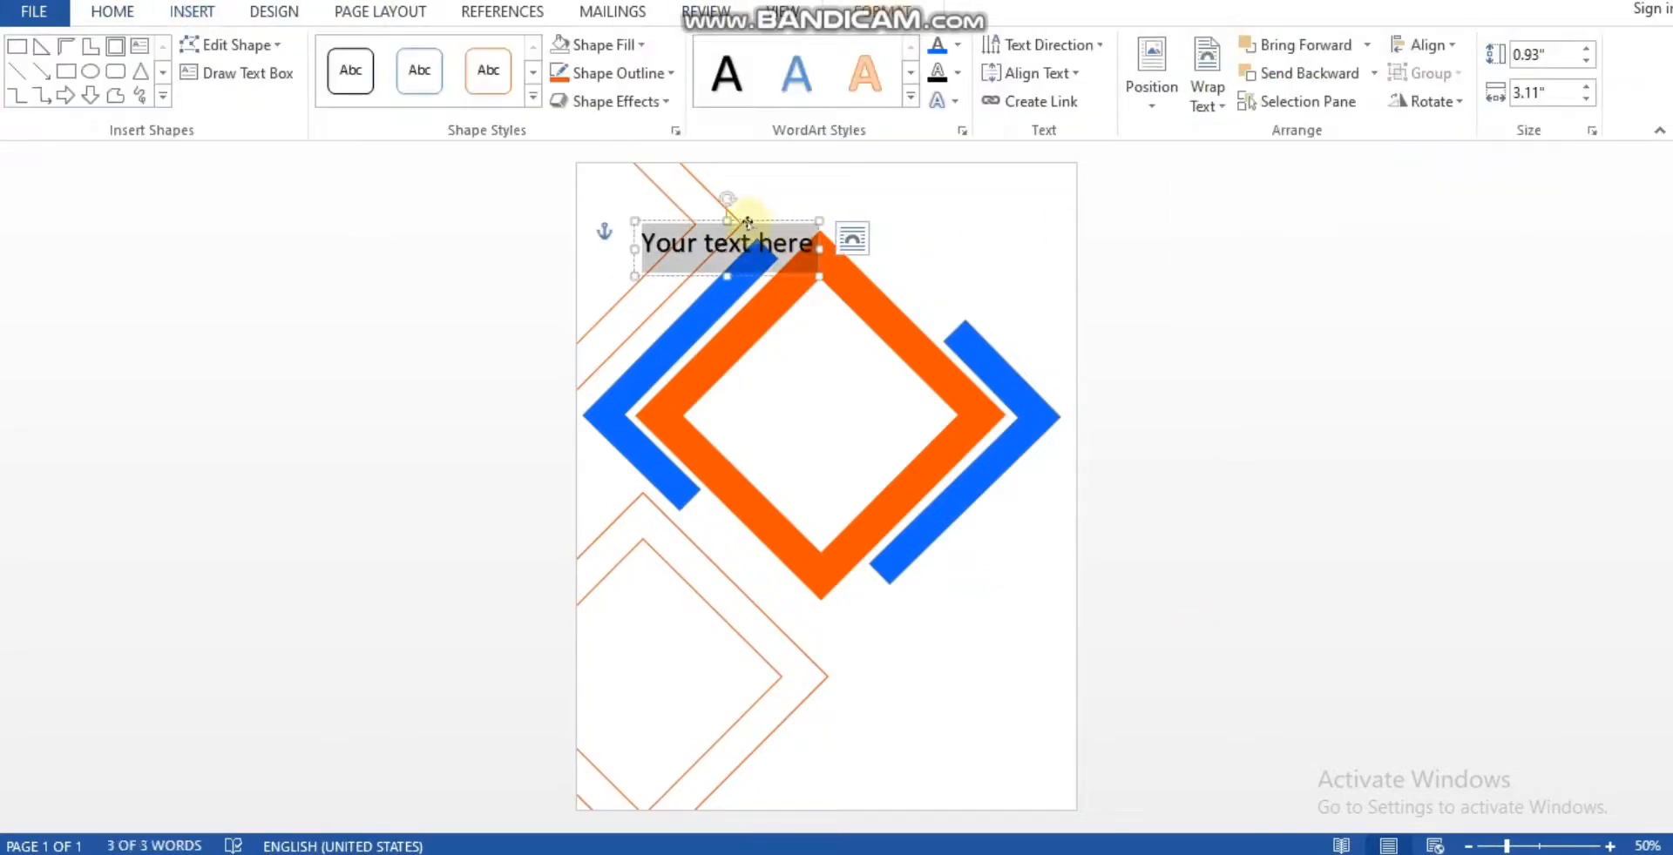
drag(743, 223, 950, 610)
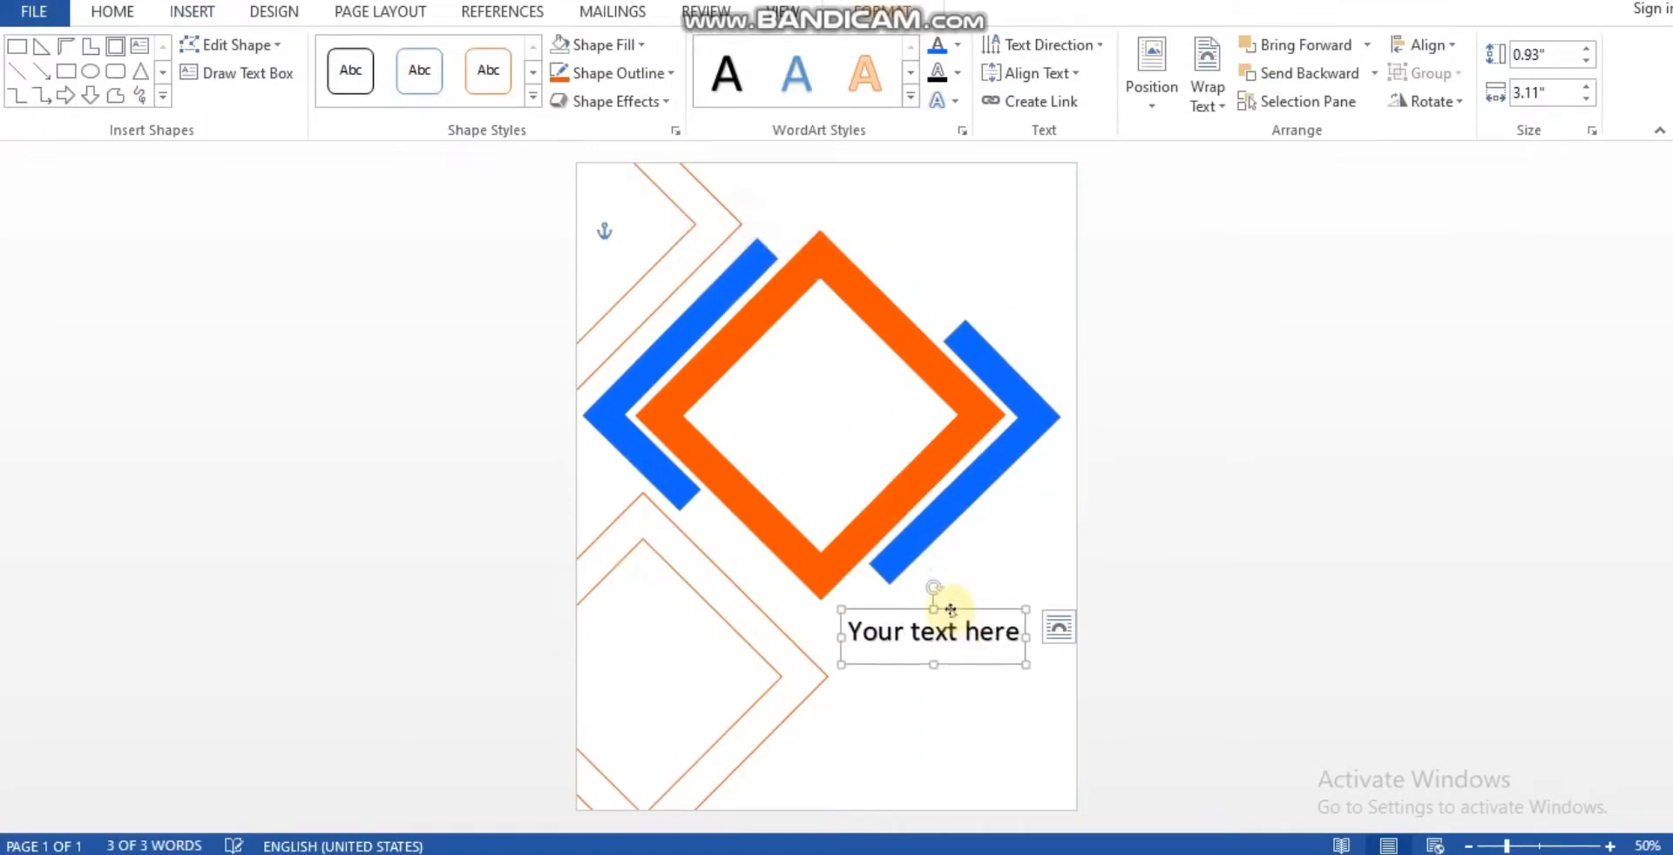
Replace the WordArt placeholder text below the right L-shape with "HEADLINE"
click(1010, 633)
key(BackSpace)
key(BackSpace)
key(BackSpace)
key(BackSpace)
key(BackSpace)
key(BackSpace)
key(BackSpace)
key(BackSpace)
key(BackSpace)
key(BackSpace)
key(BackSpace)
key(BackSpace)
key(BackSpace)
key(BackSpace)
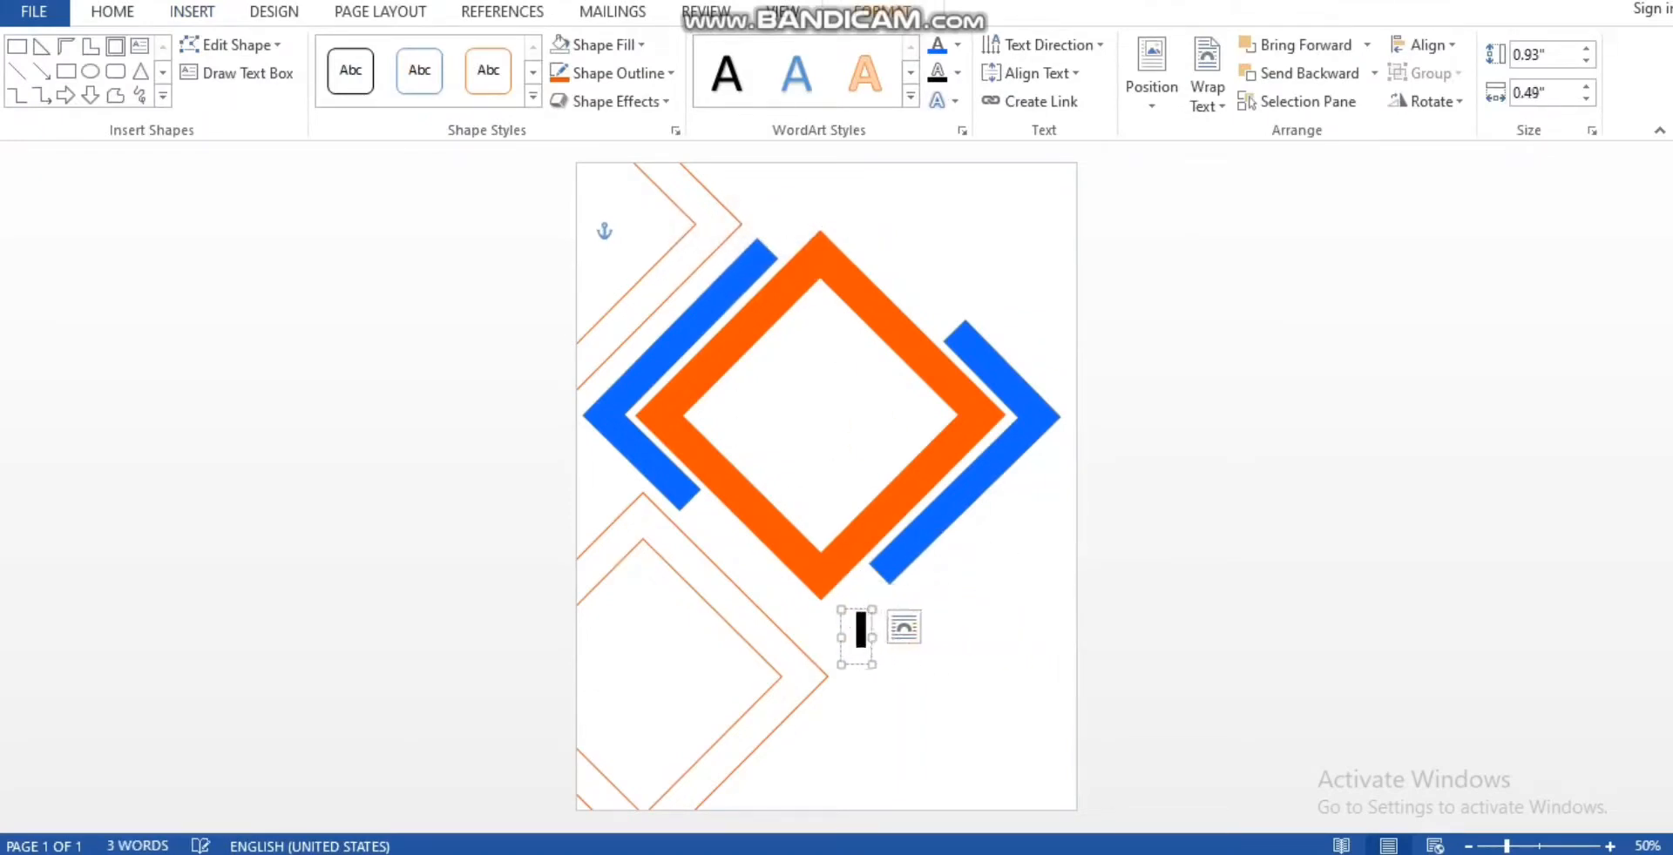
text(HEADLINE)
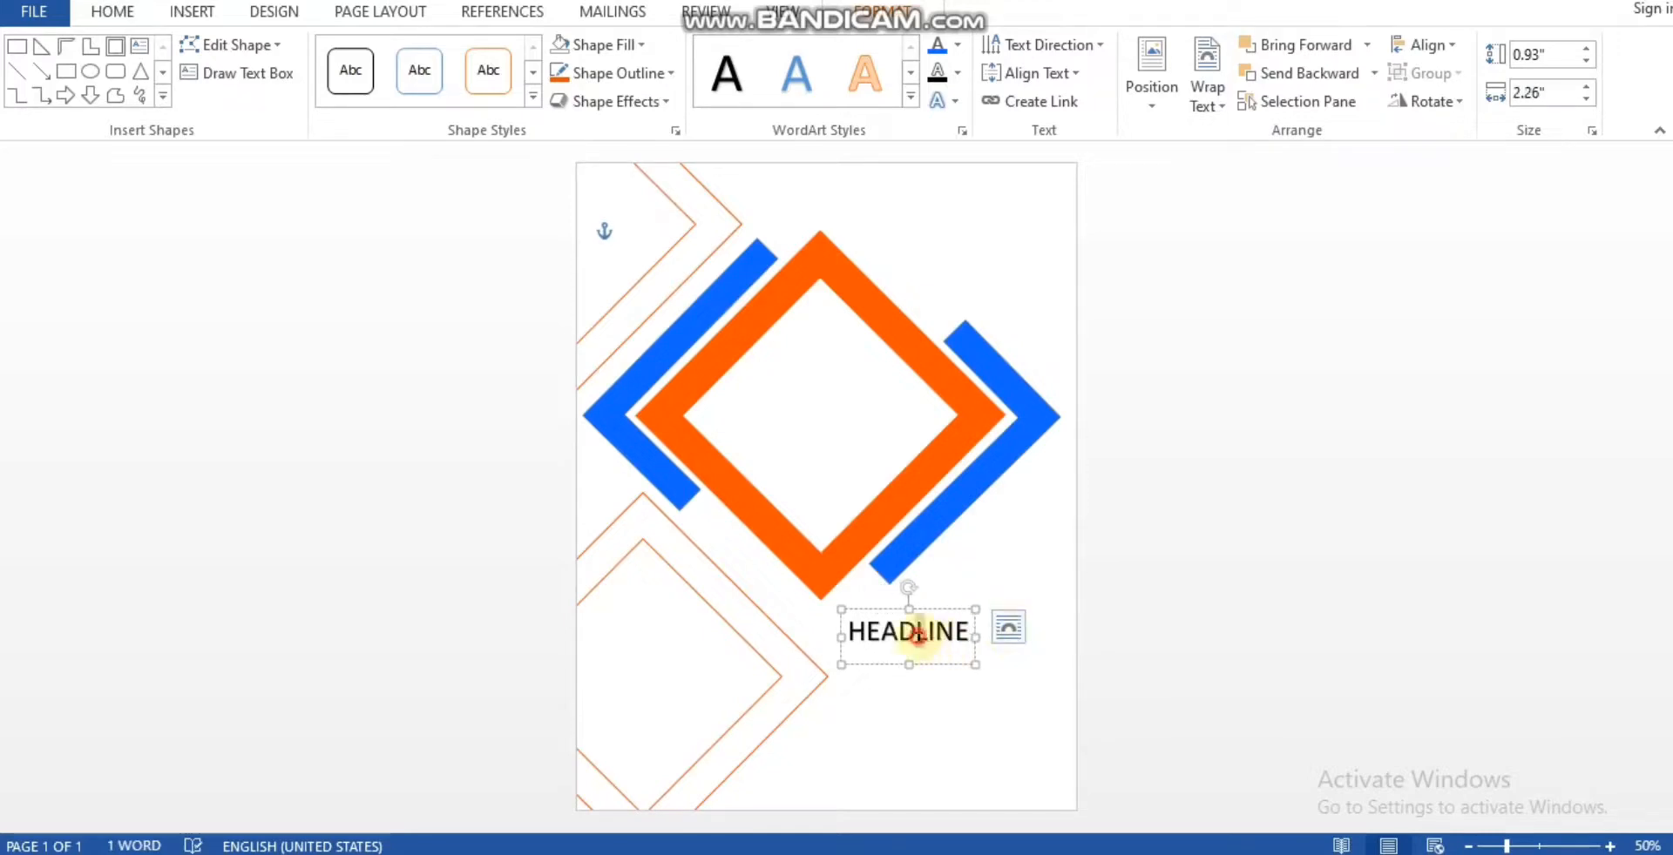
Make the letters "HEAD" of the headline bold and fill them with the recently used orange
drag(916, 634, 849, 635)
click(112, 14)
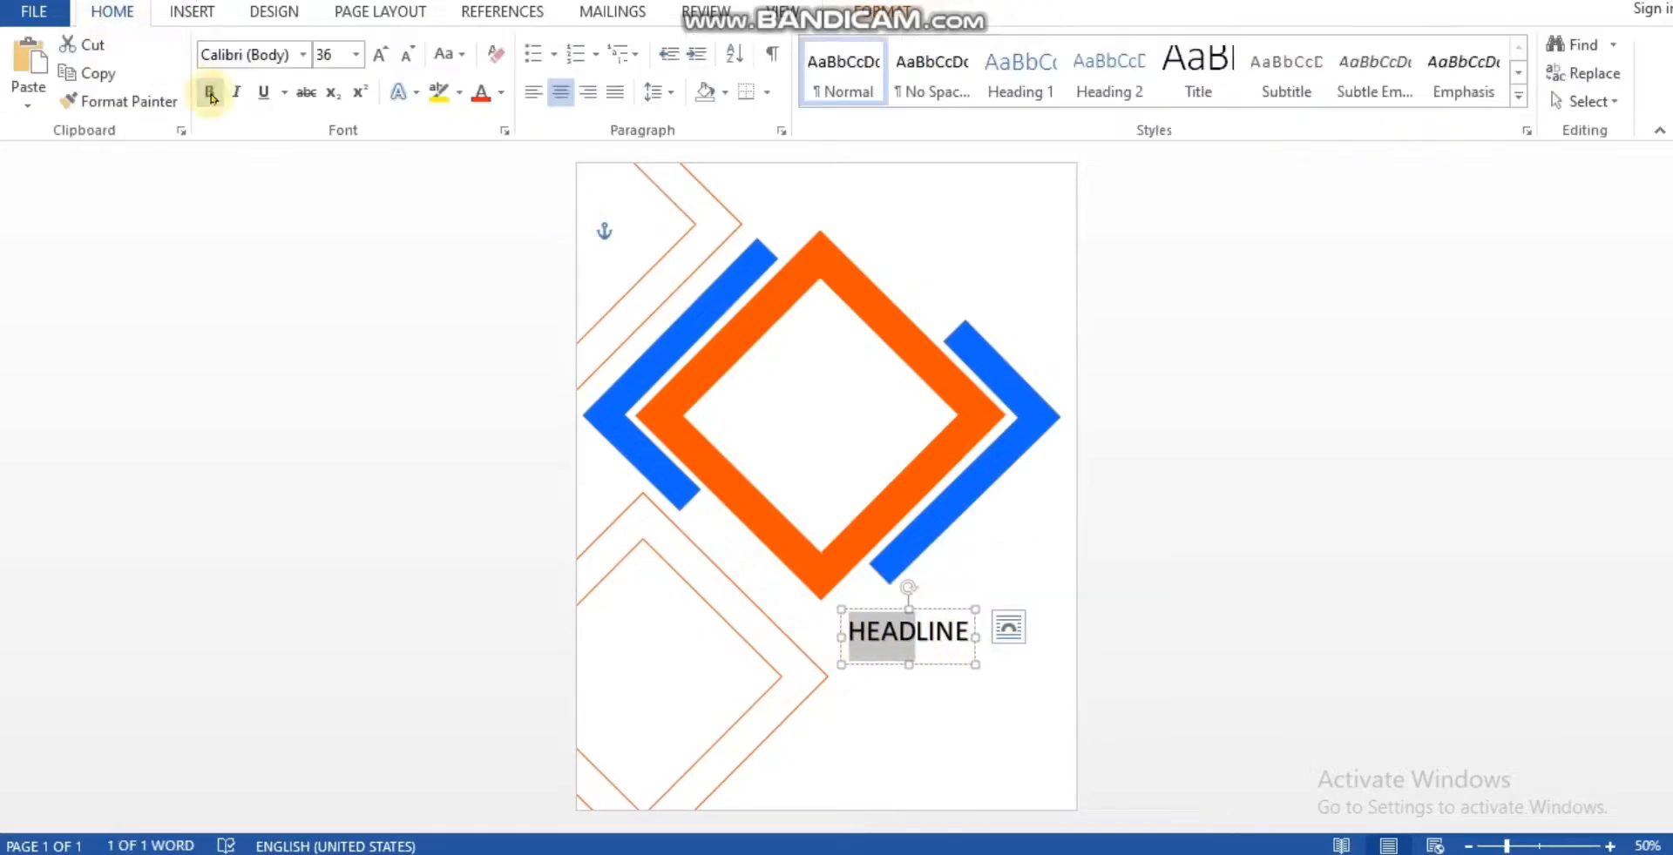
click(209, 92)
click(880, 12)
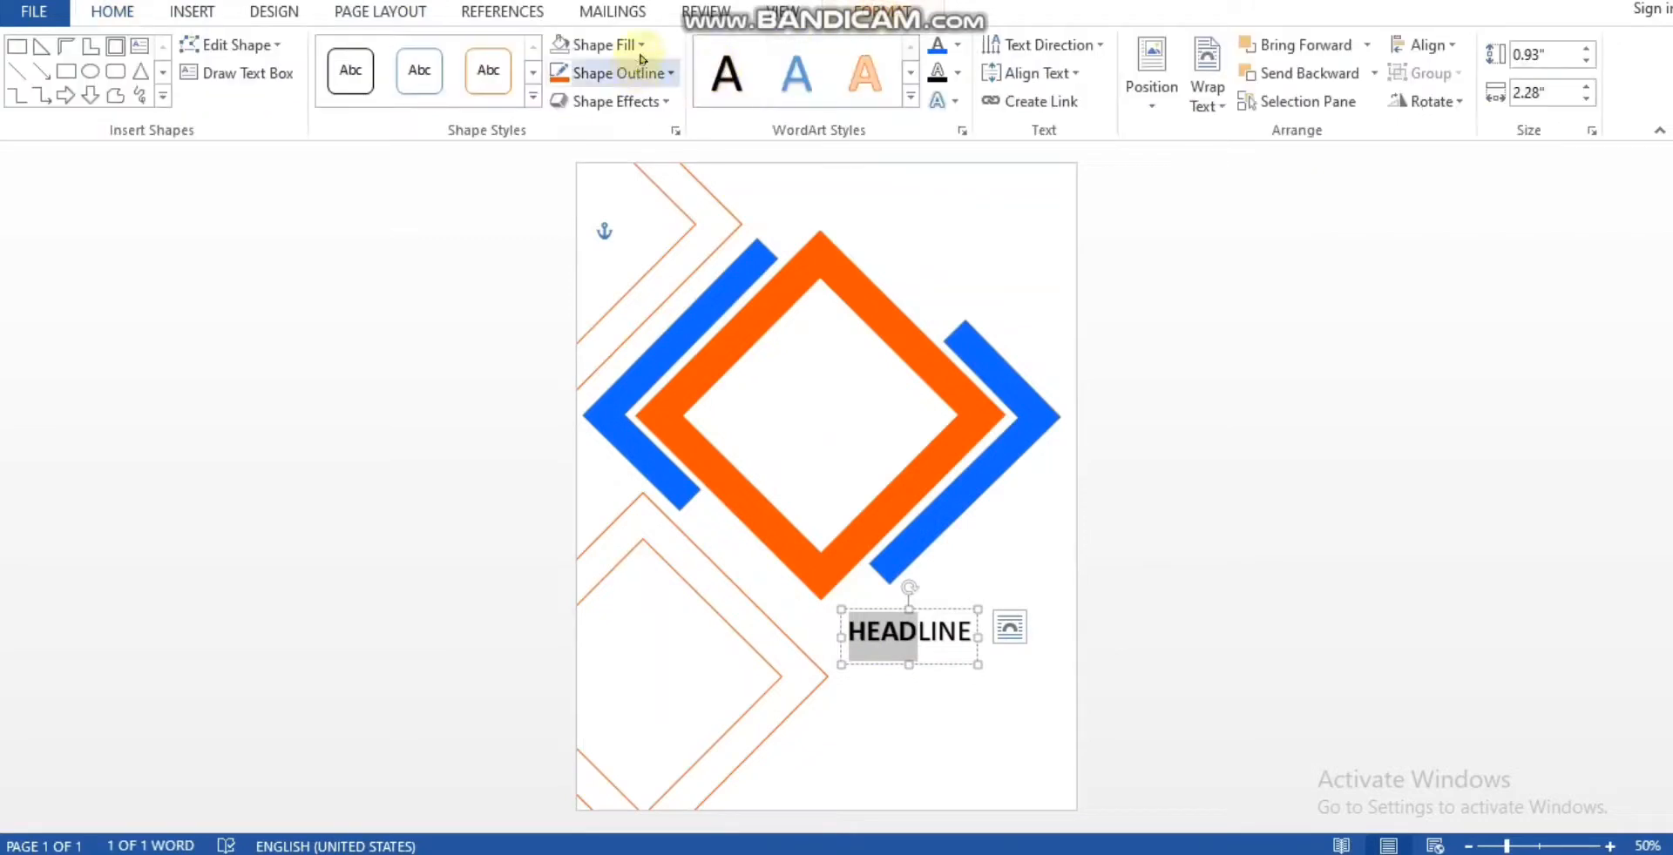
click(957, 45)
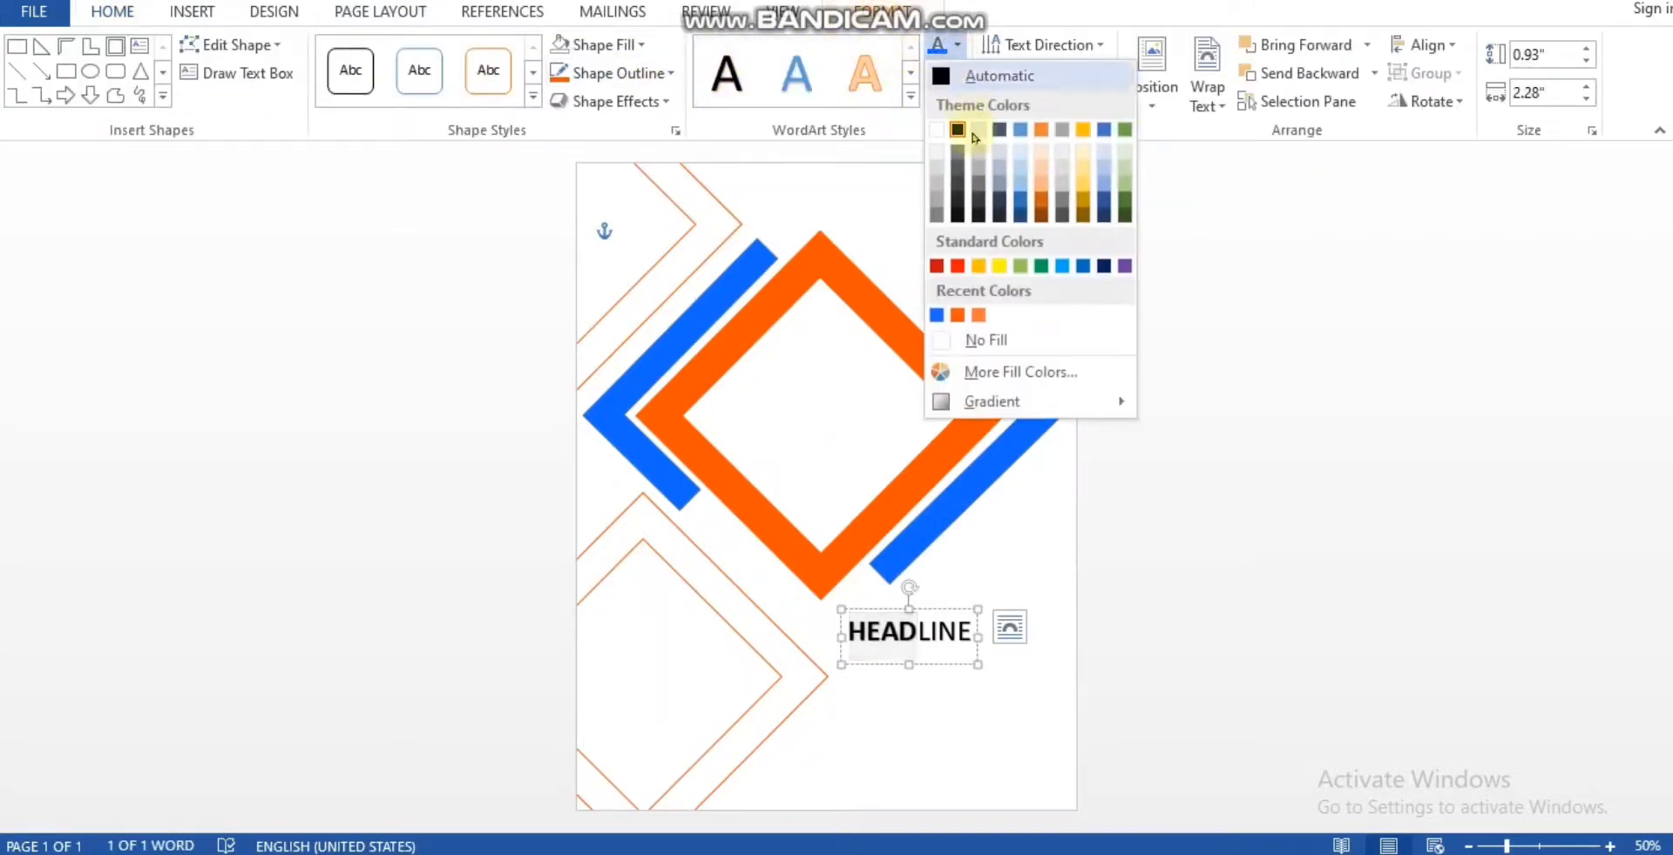
click(962, 316)
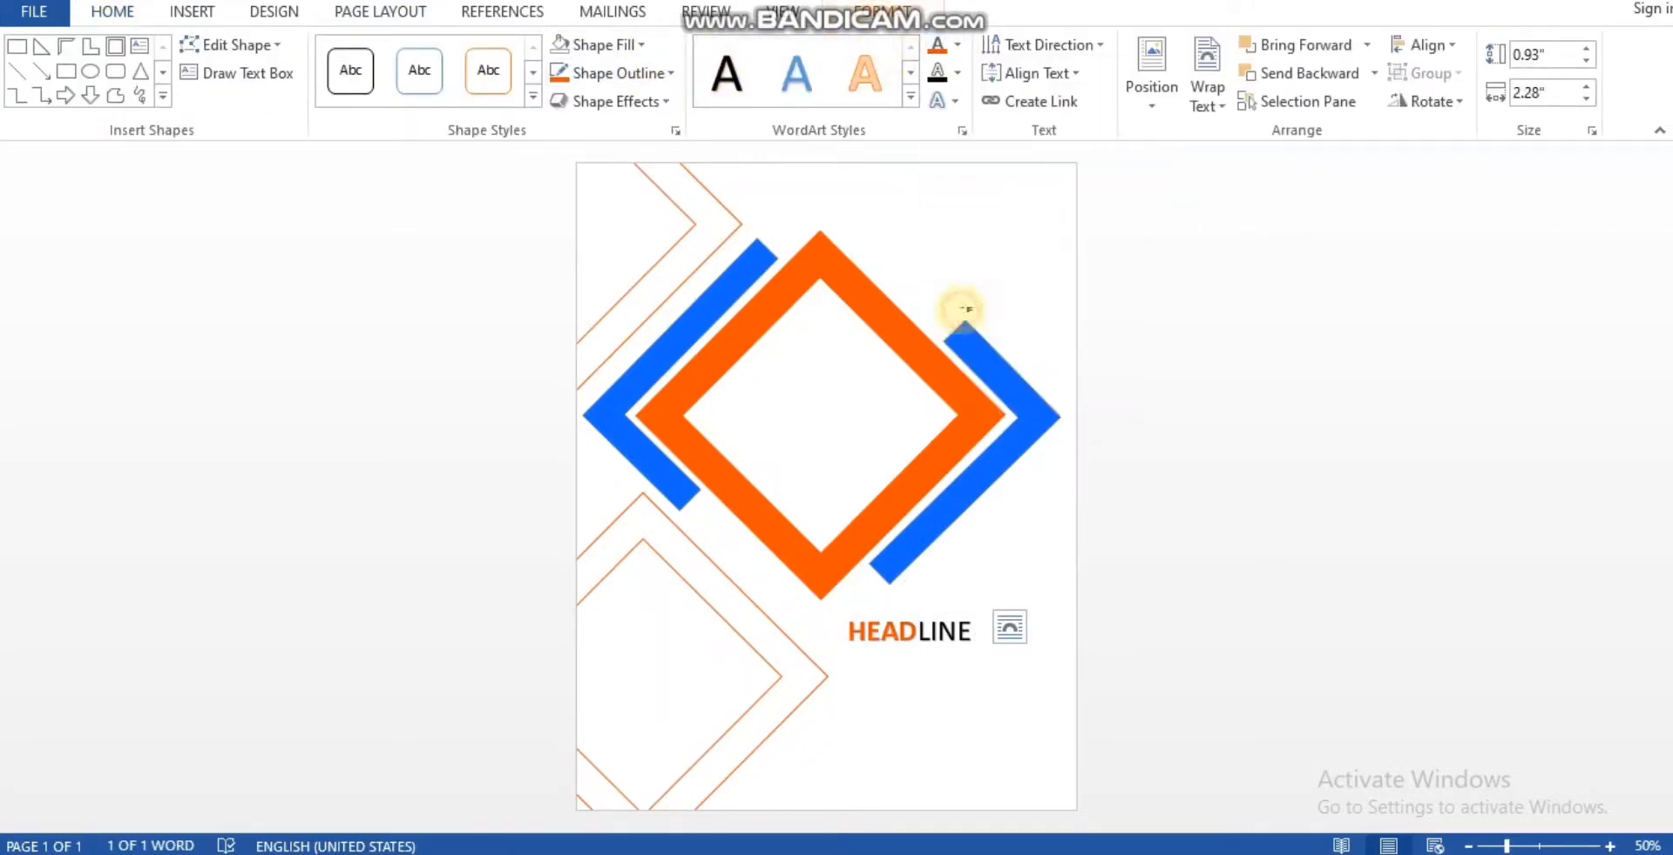
Fill the letters "LINE" of the headline with the recently used bright blue and make them bold
click(941, 631)
drag(925, 632, 918, 632)
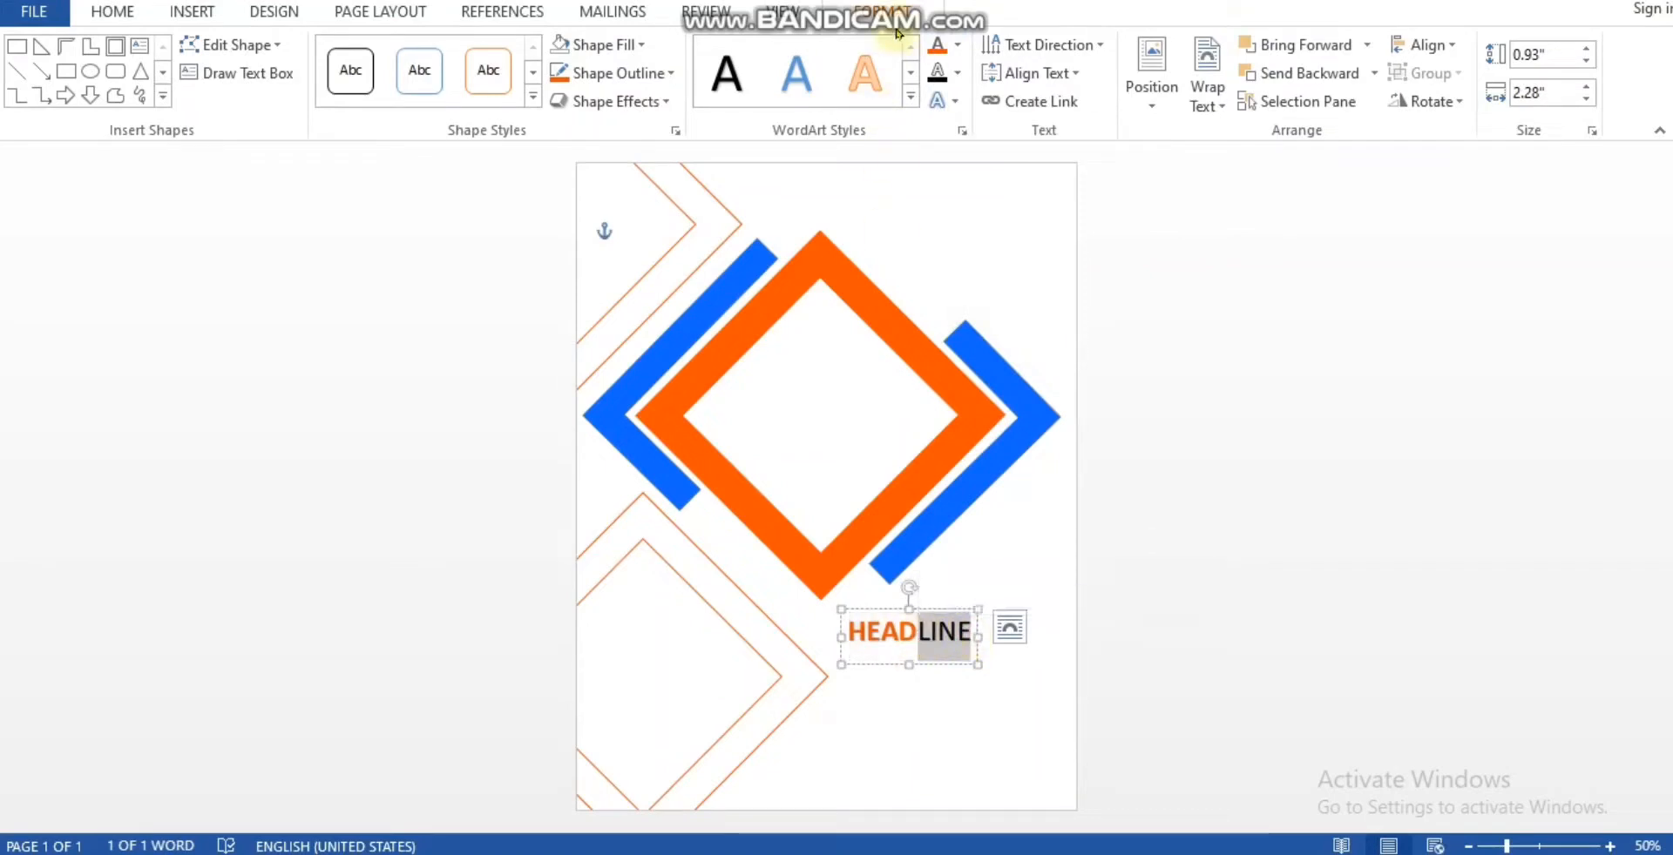
click(956, 45)
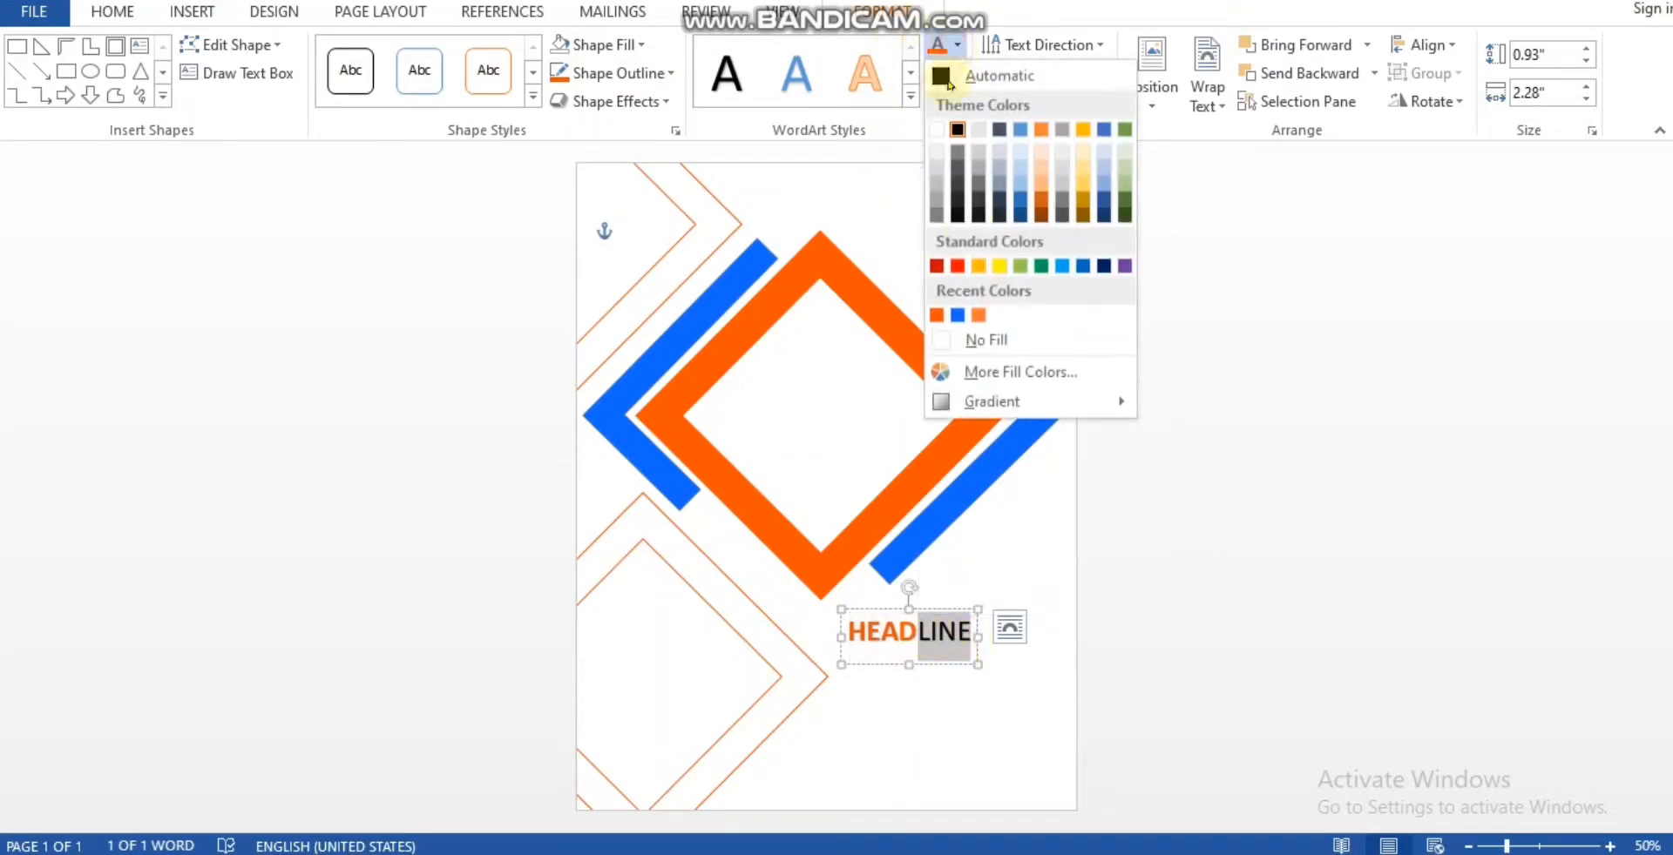
click(959, 315)
click(128, 12)
click(213, 94)
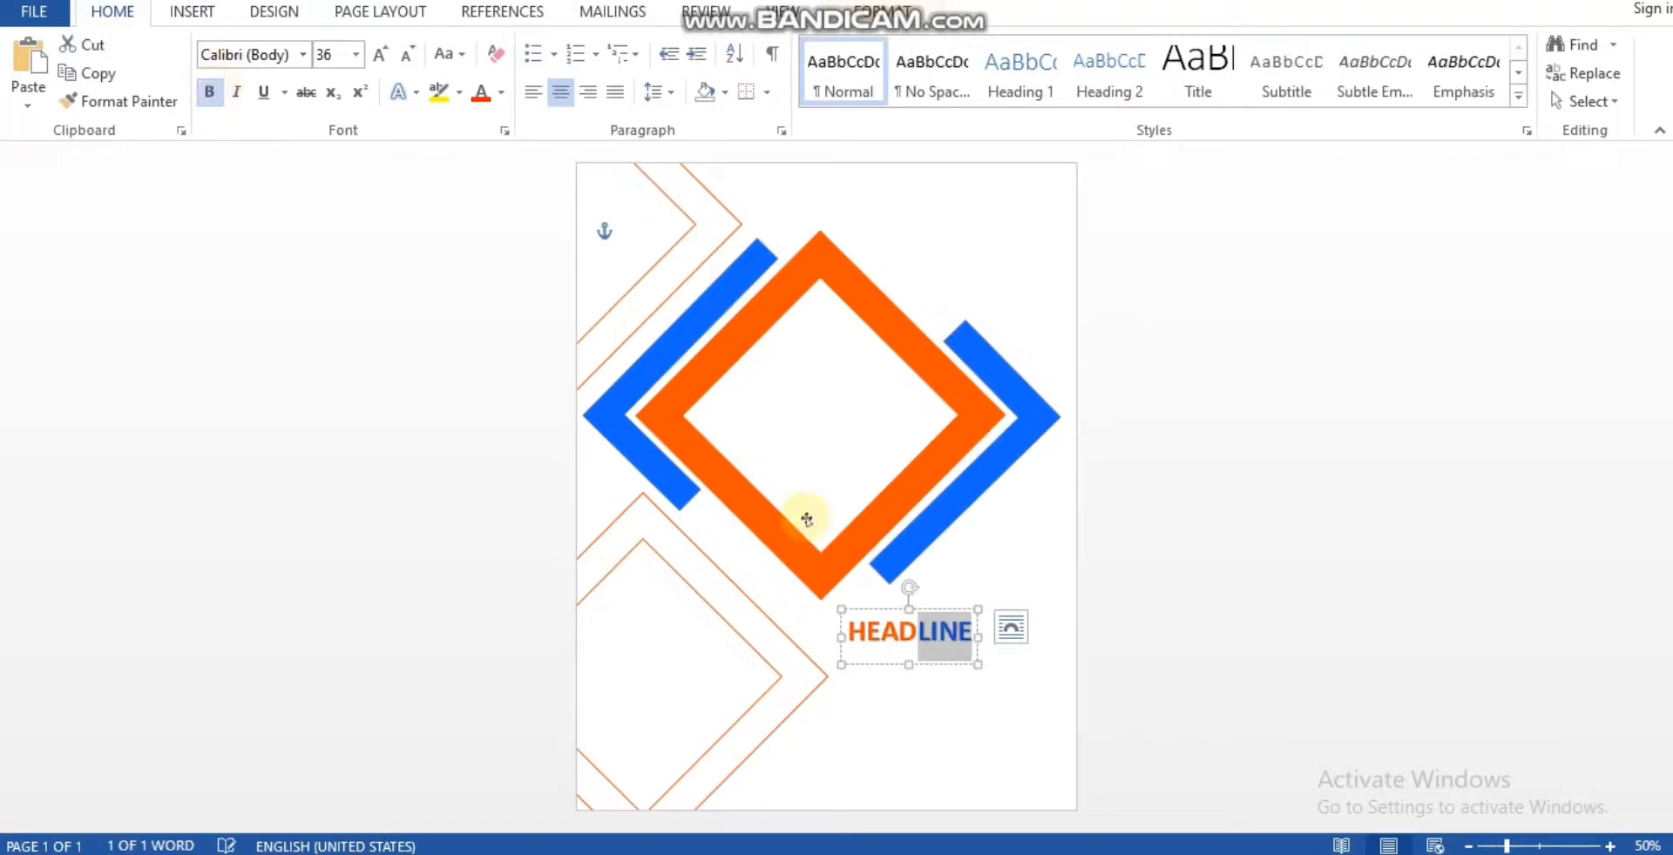
Enlarge the whole HEADLINE text to 48 pt and shift its box right toward the page edge
drag(848, 632, 967, 655)
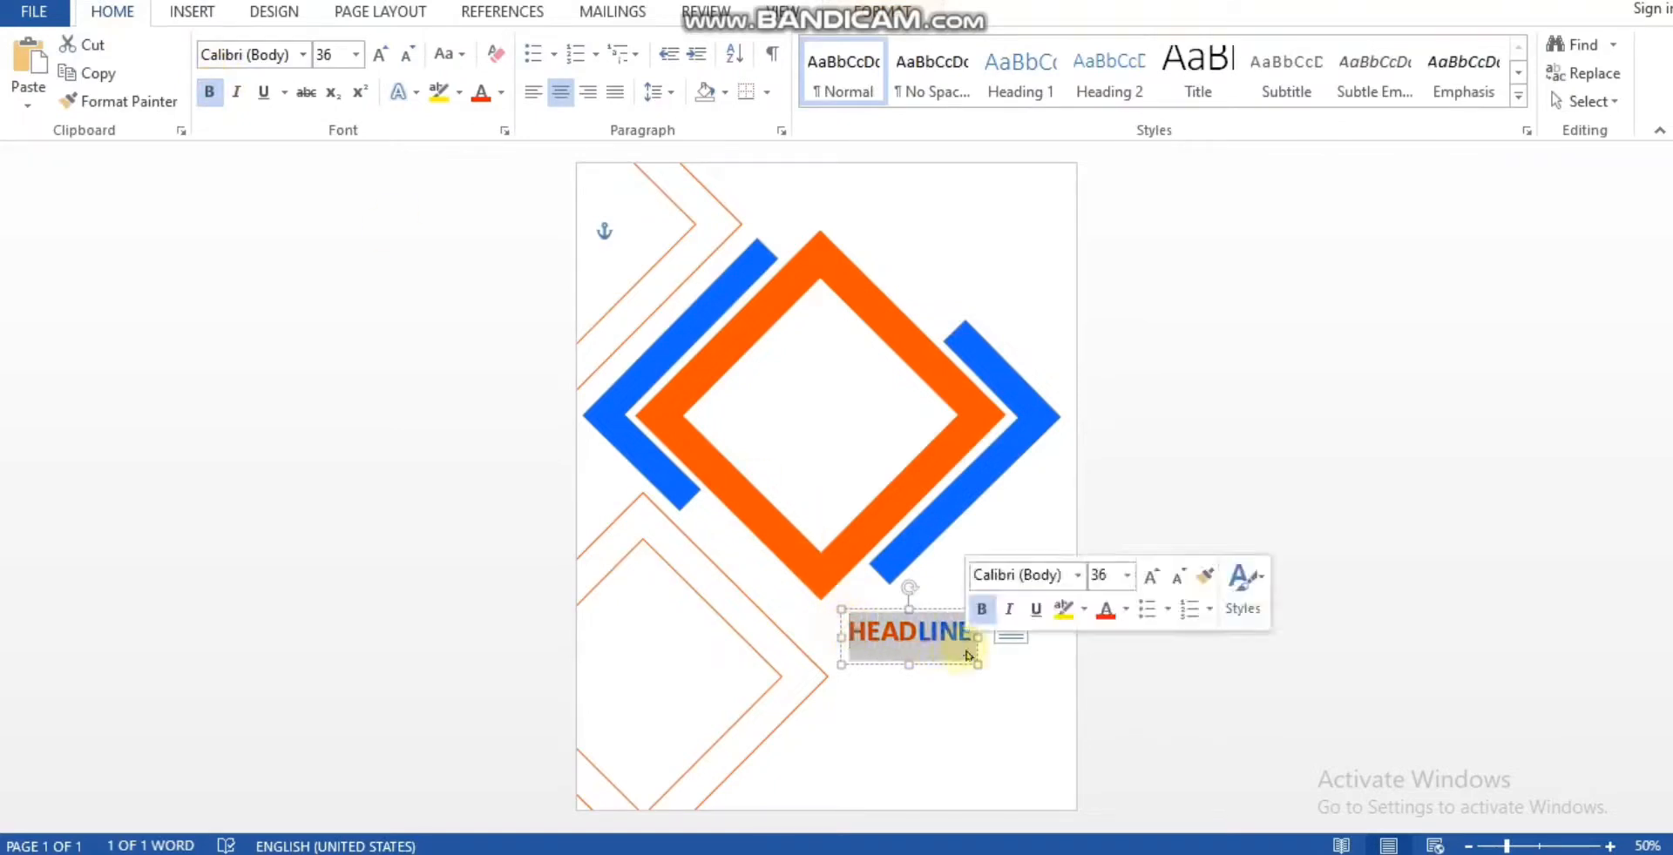
click(1148, 577)
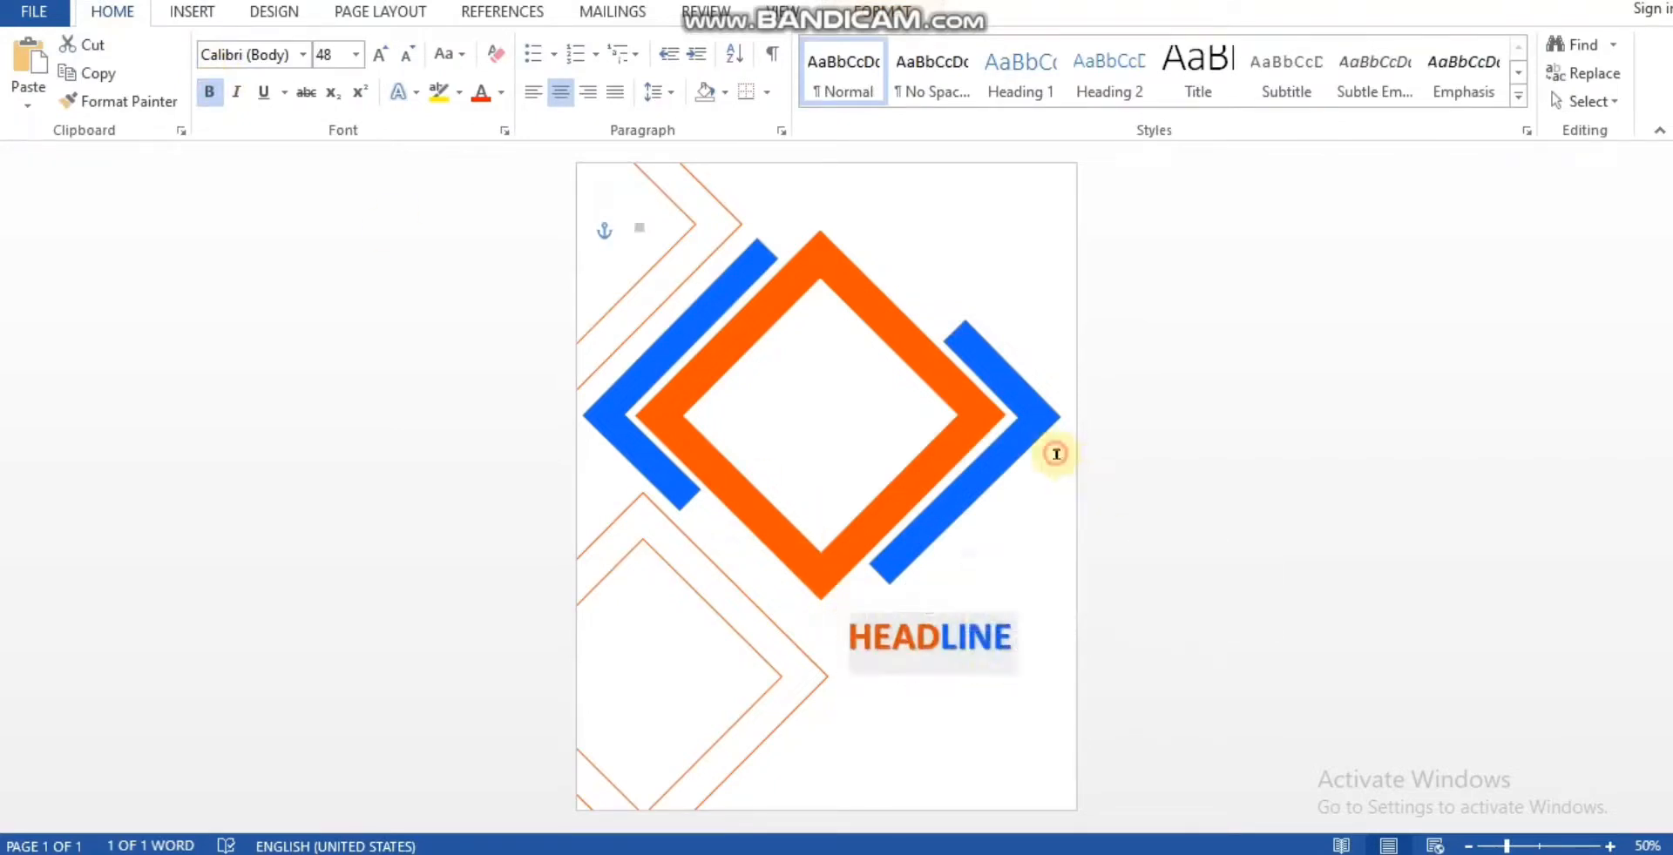
click(943, 634)
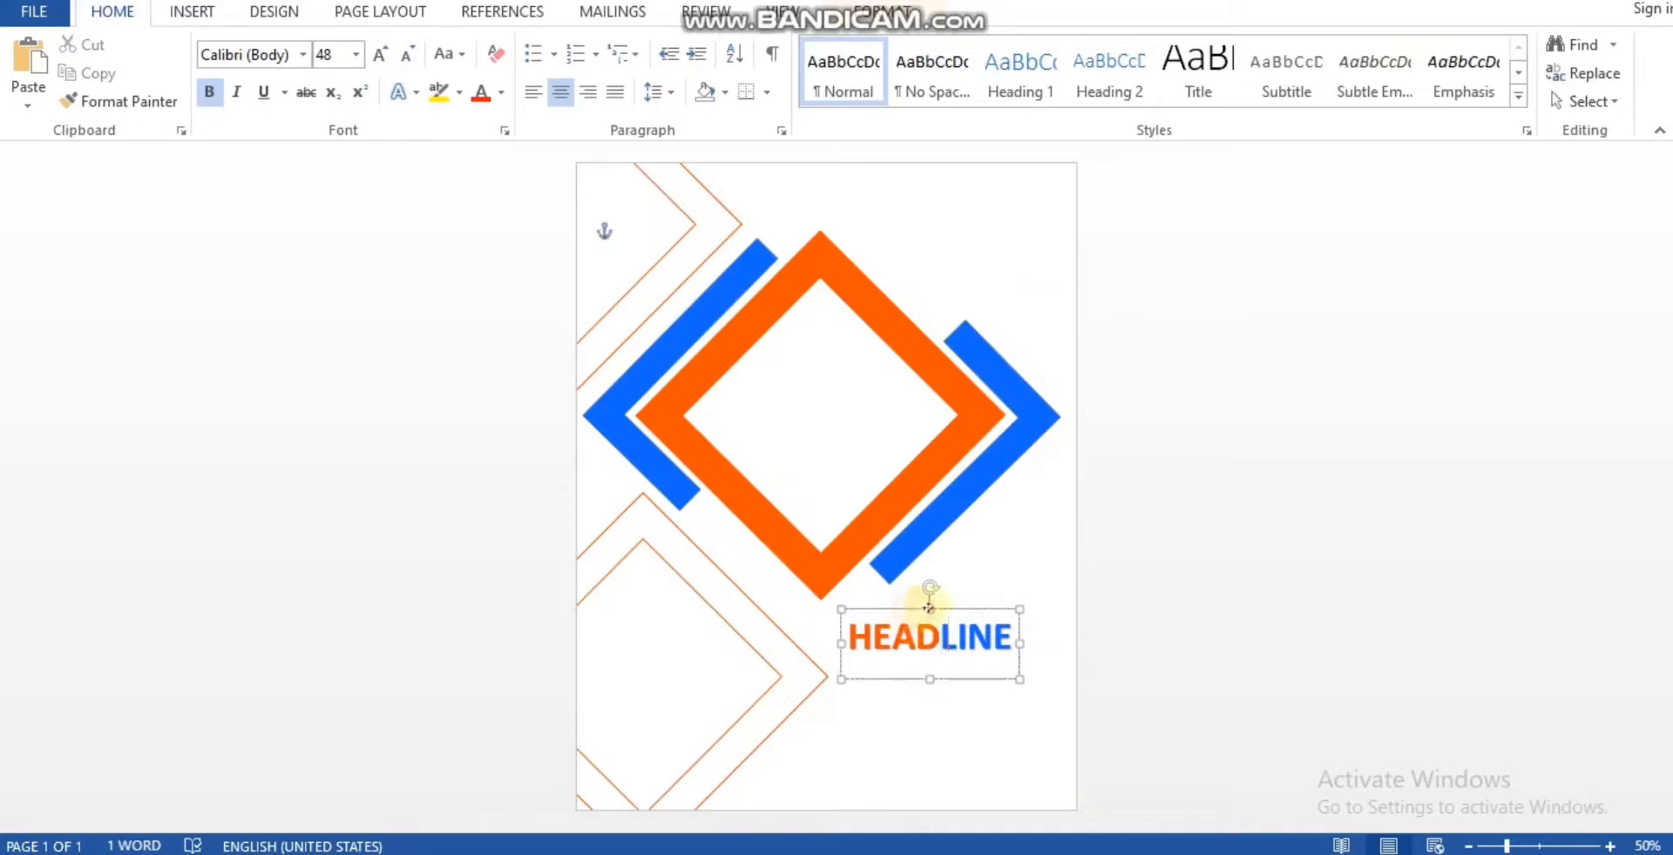
drag(929, 607, 970, 607)
click(1183, 648)
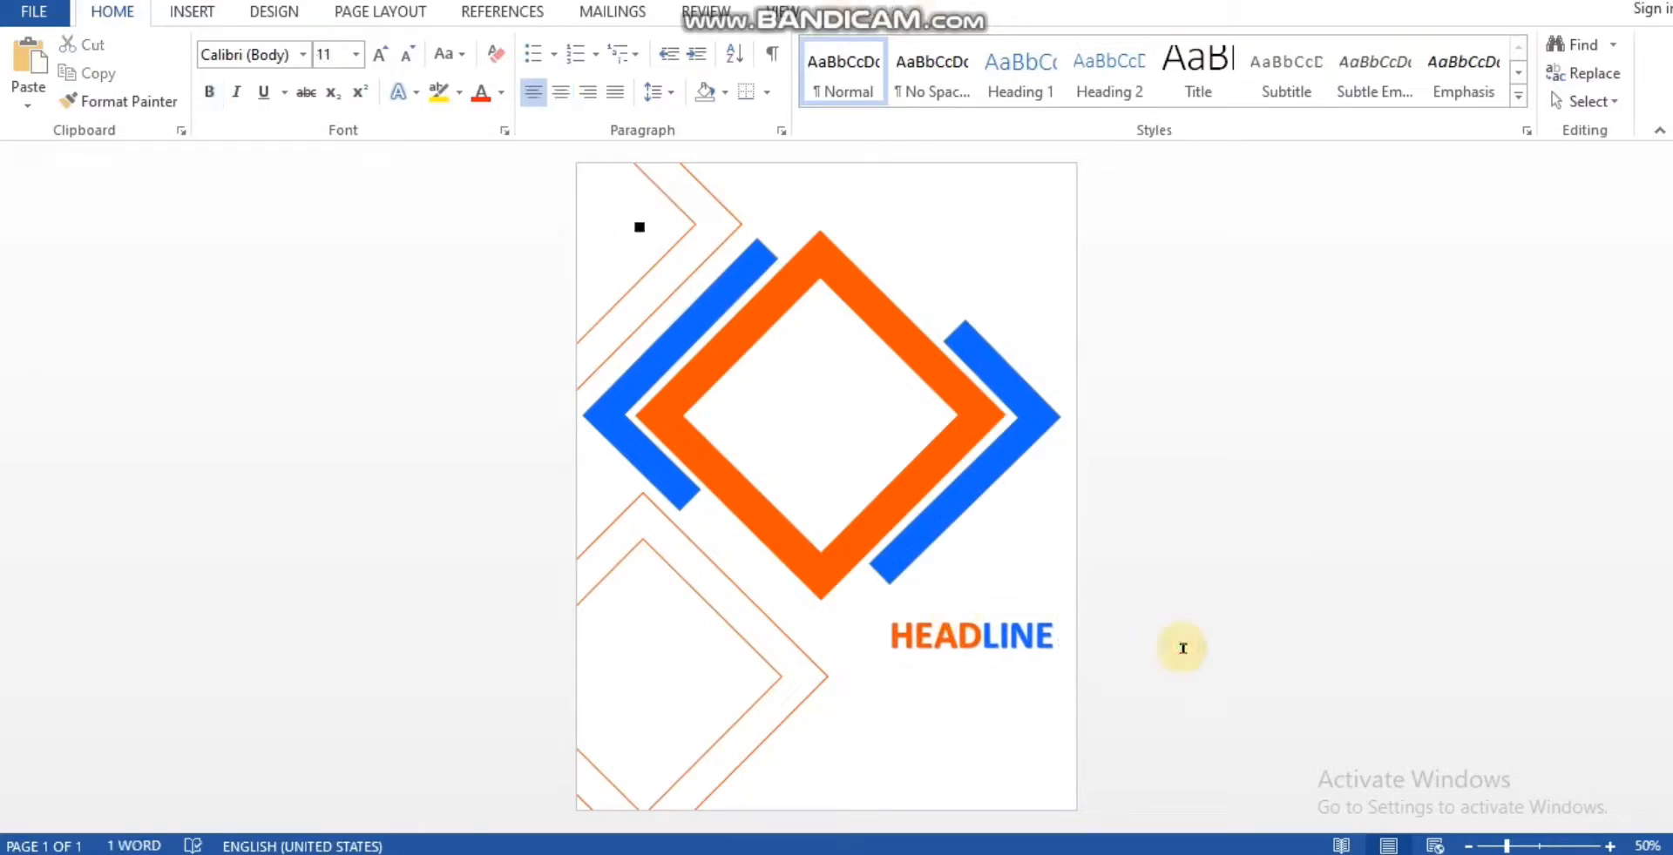
Insert a Banded Quote text box in the page's lower-right corner and lower the HEADLINE text slightly toward it
click(185, 13)
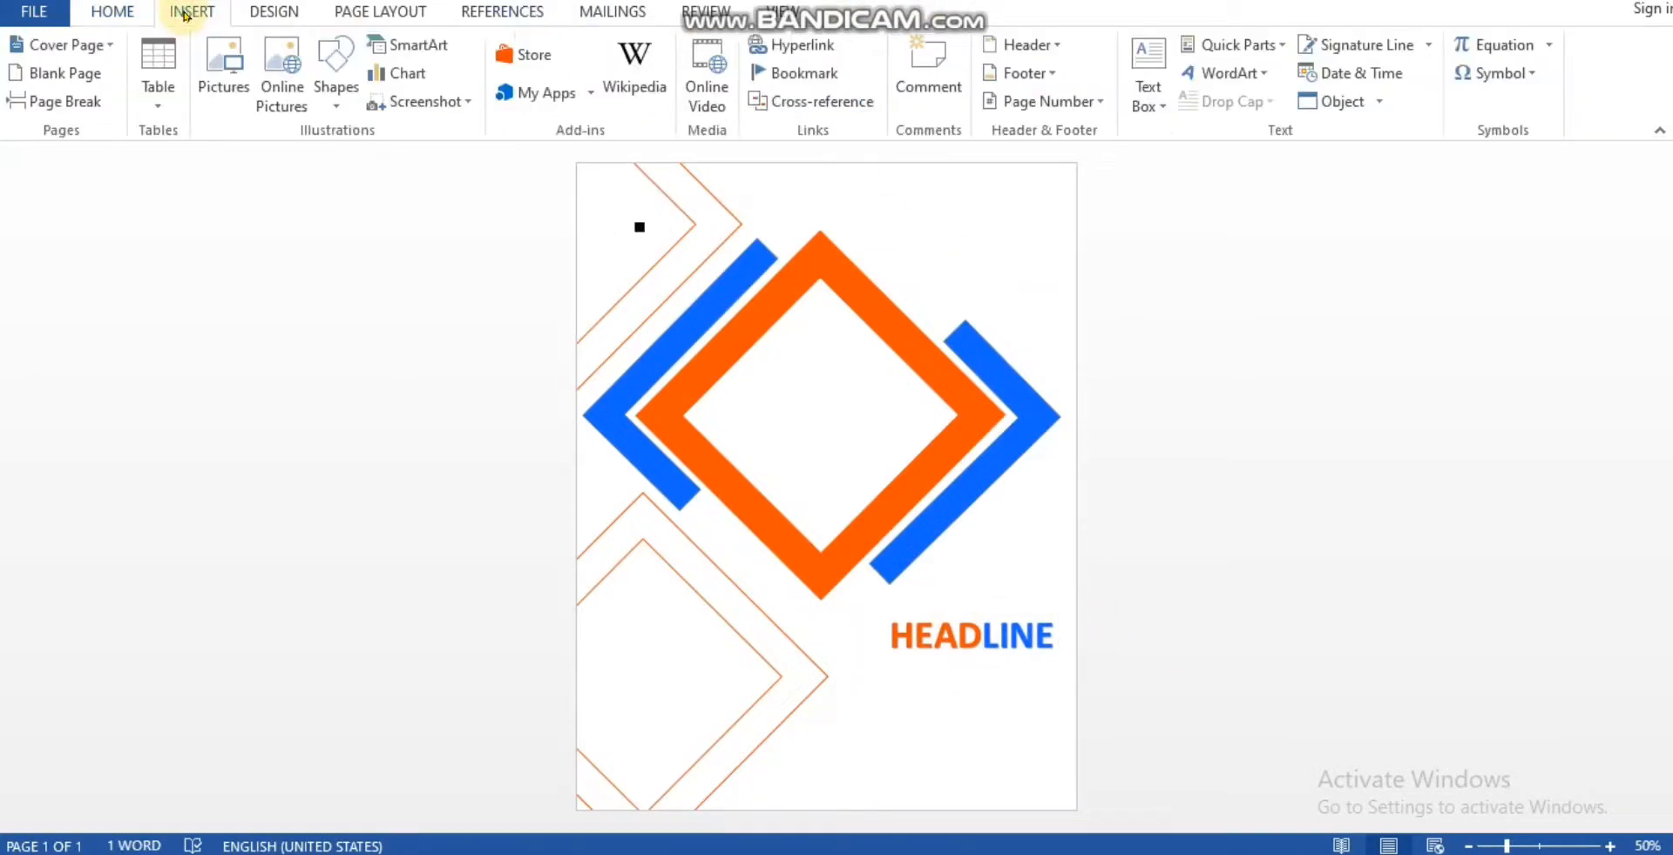
click(1148, 77)
click(1227, 394)
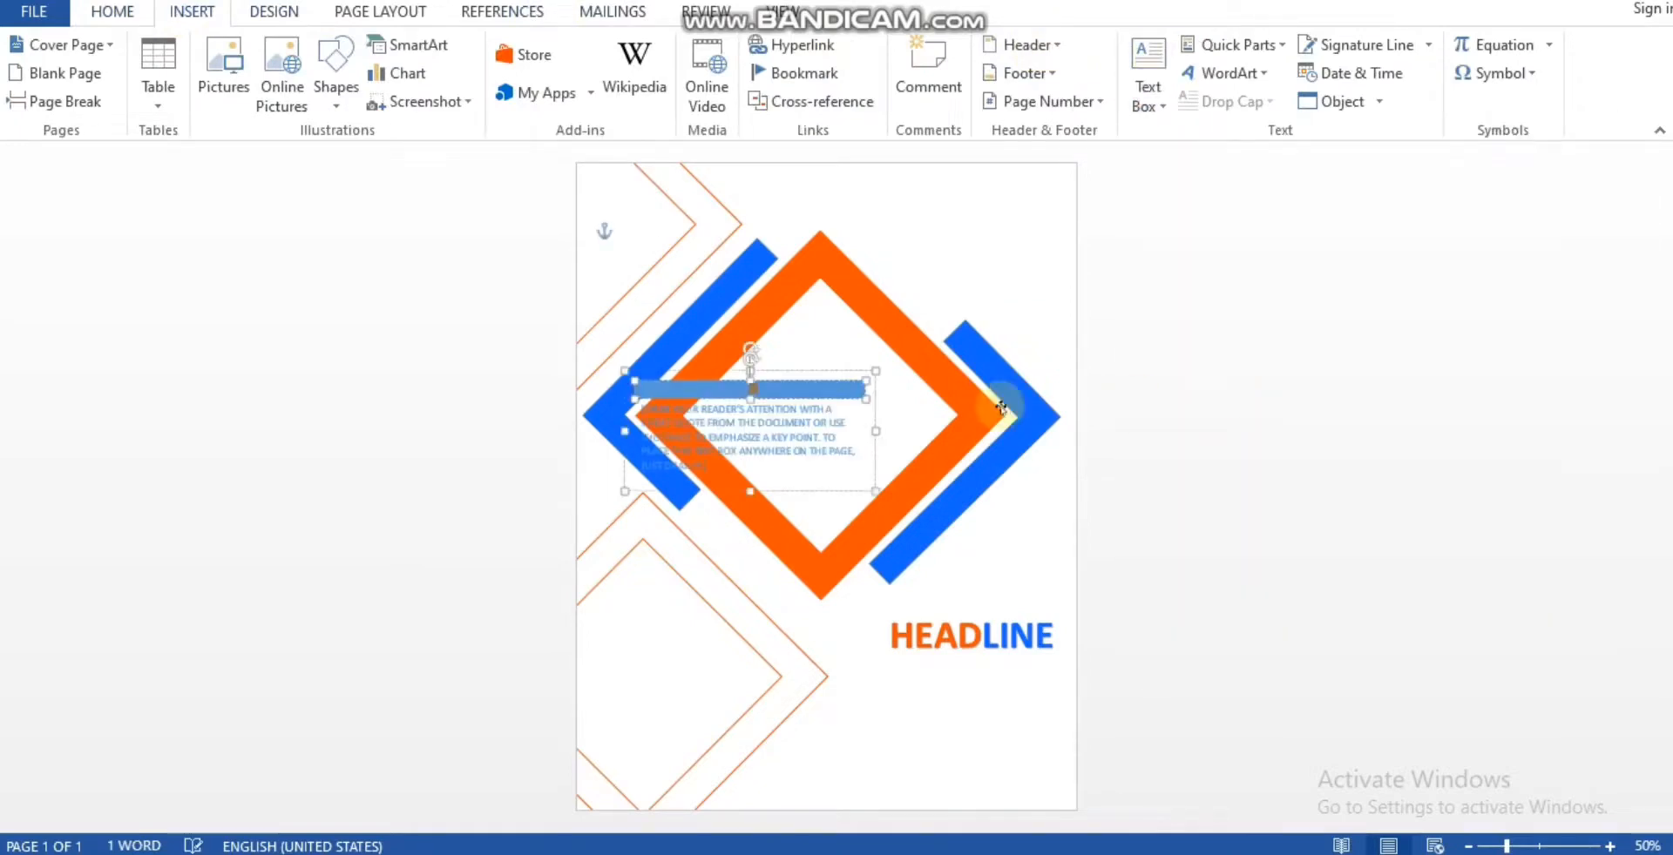
drag(787, 378, 993, 685)
click(983, 637)
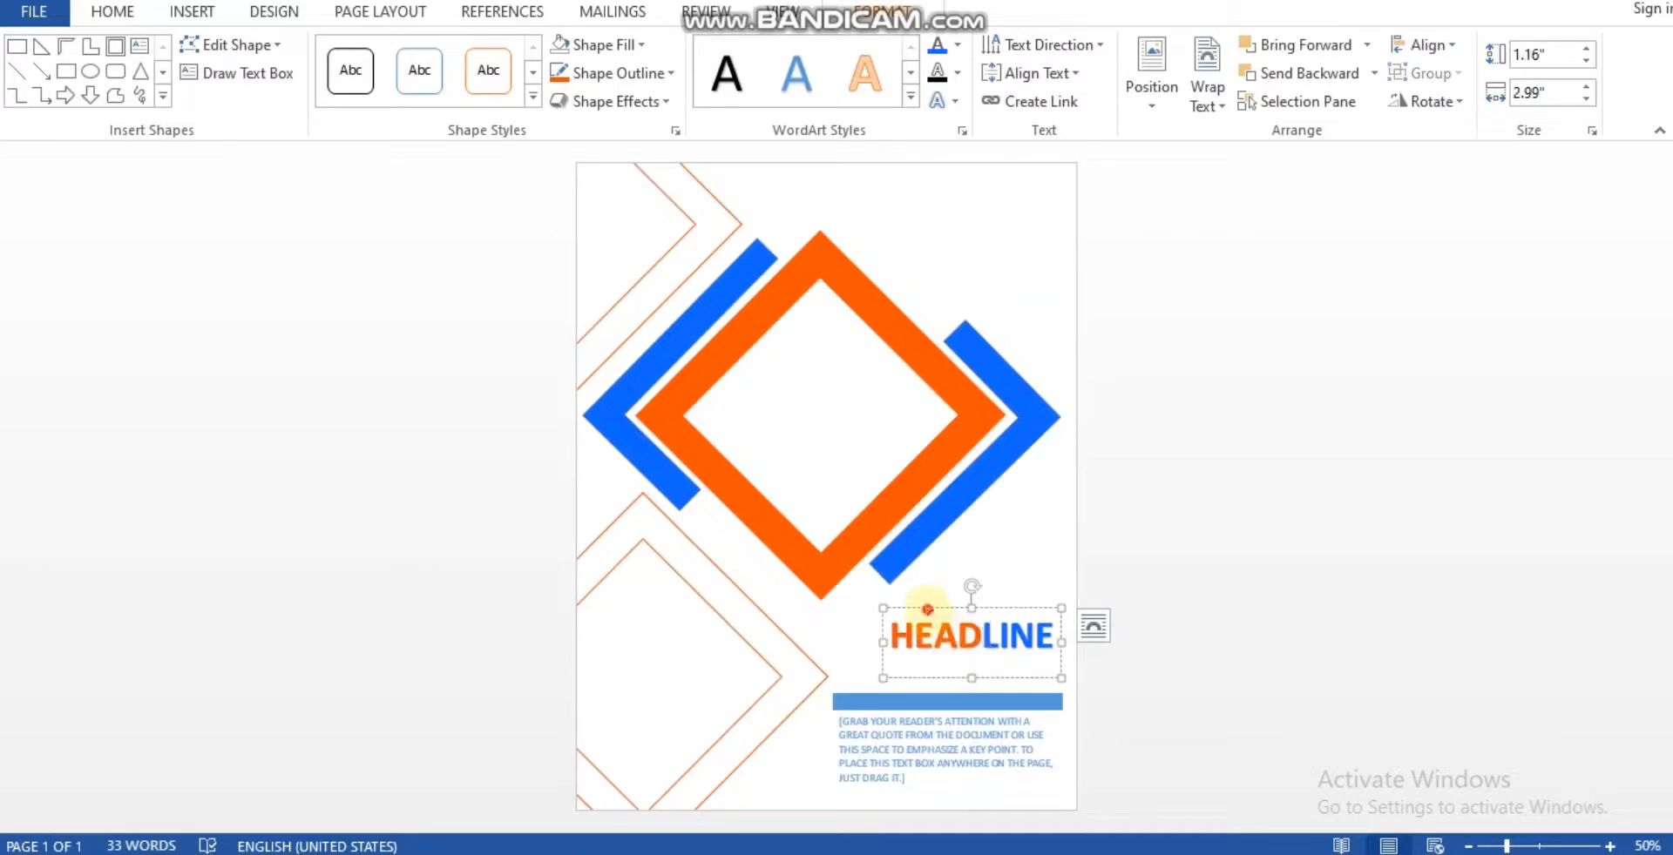
drag(927, 610, 918, 626)
Fill the band above the quote text with the recently used orange
click(937, 735)
click(864, 703)
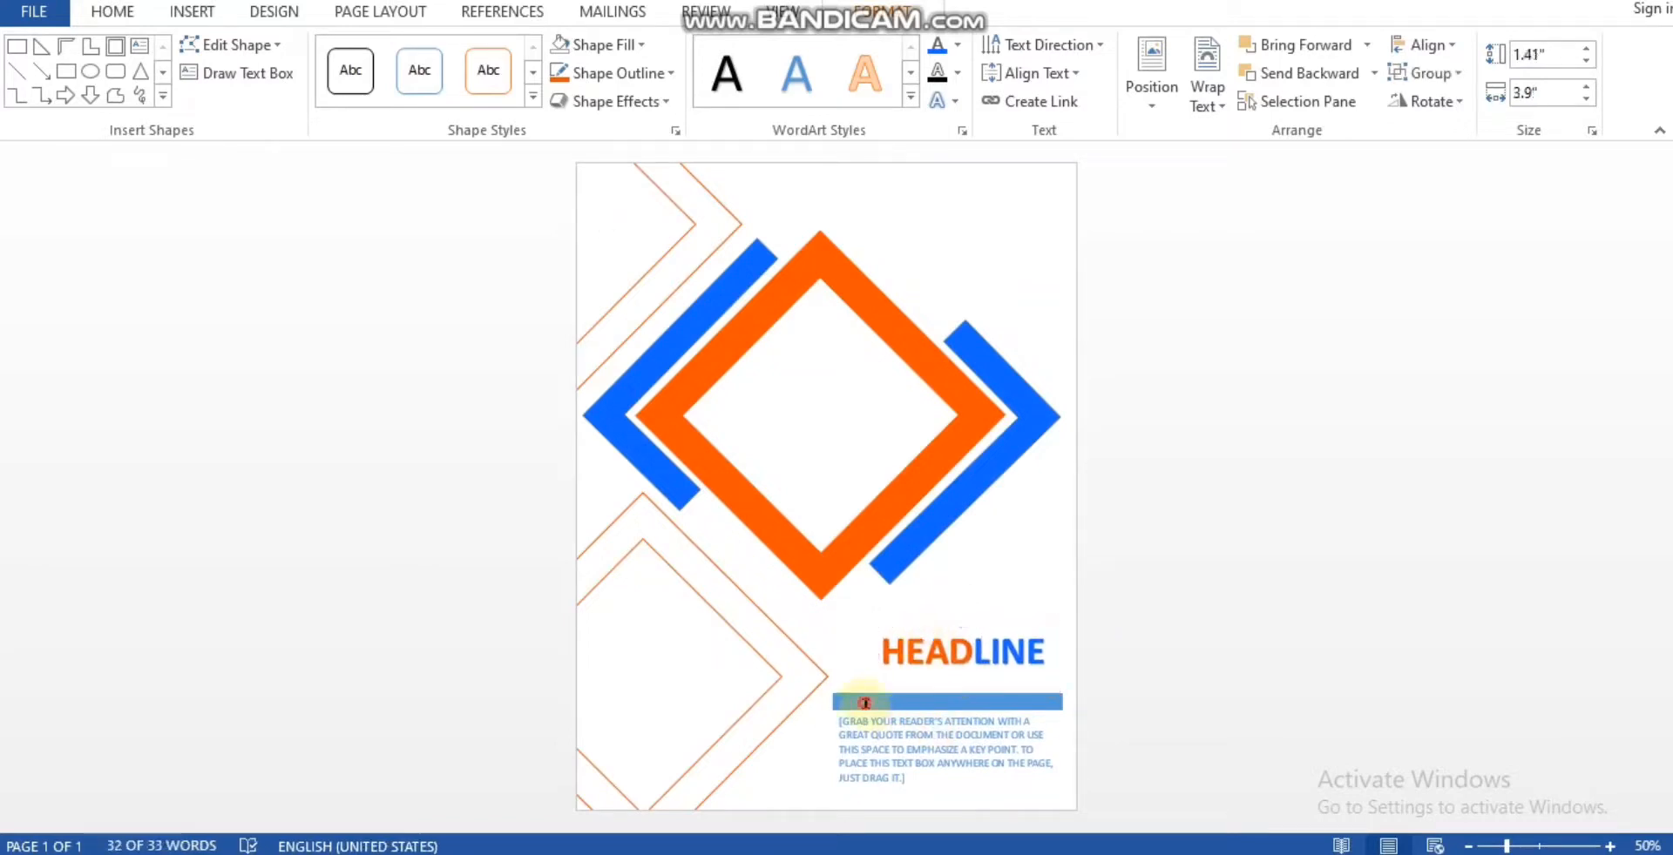
click(905, 704)
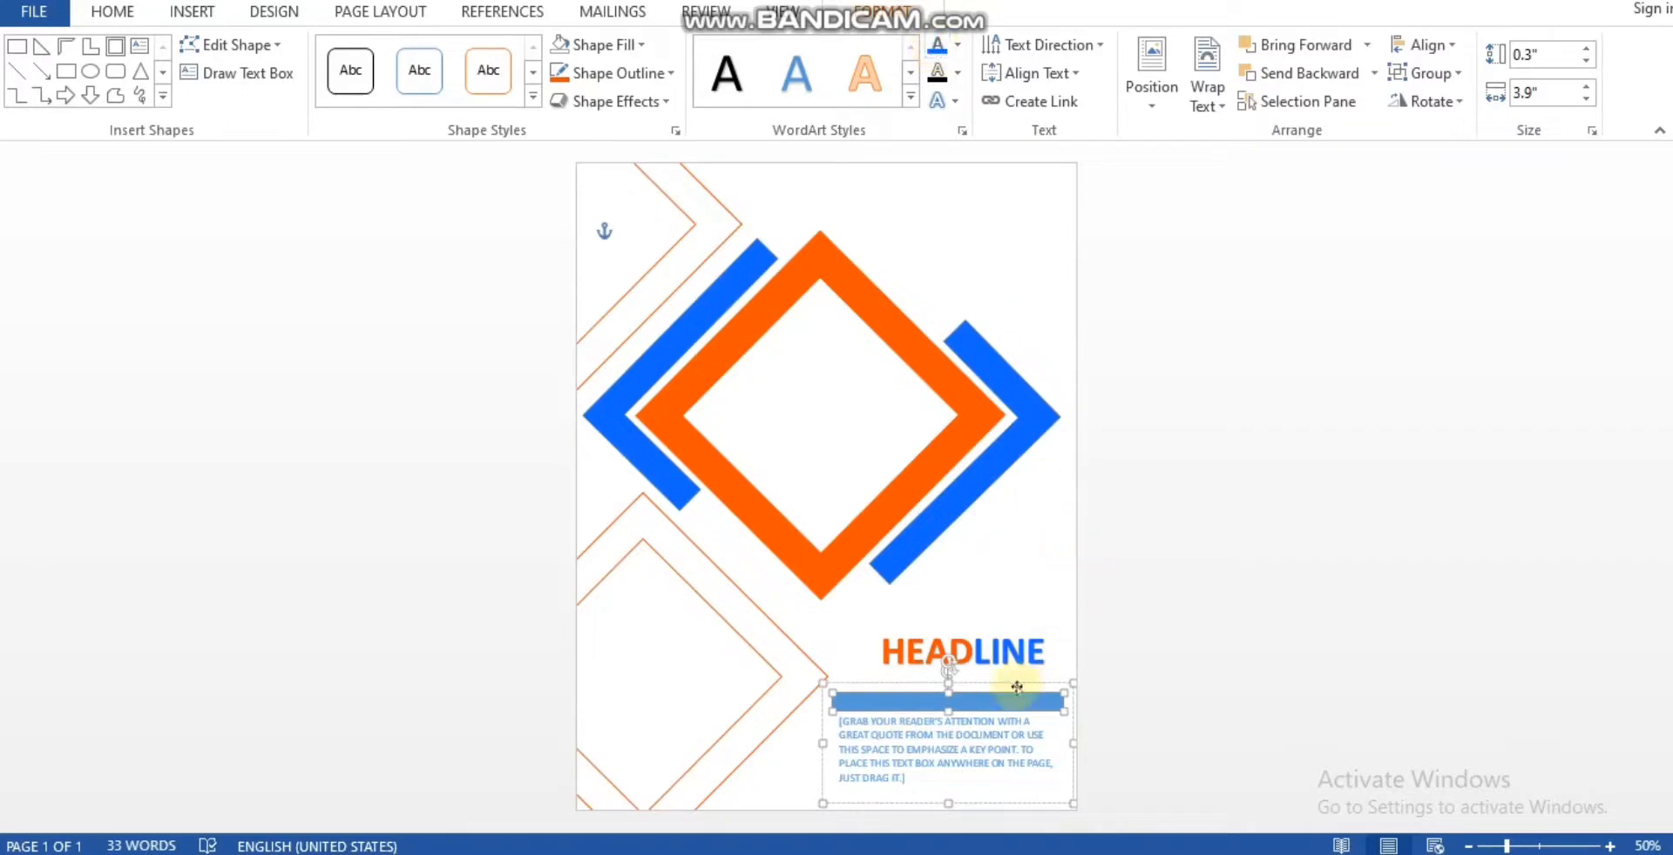
click(640, 45)
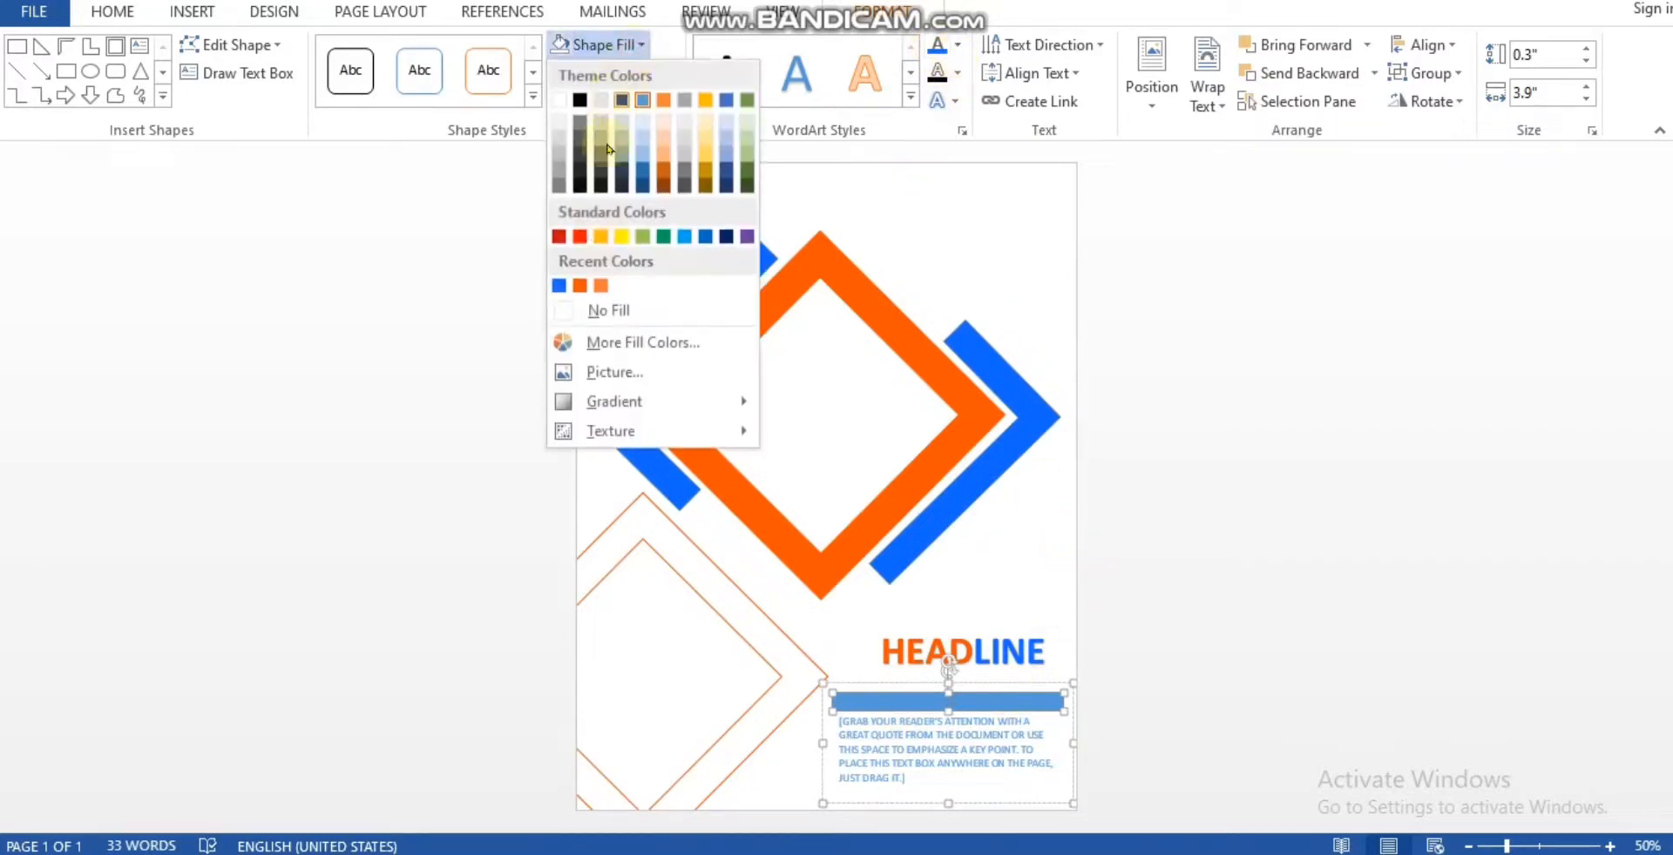
click(581, 287)
Set the text fill of the quote paragraph below the orange band to black
click(920, 775)
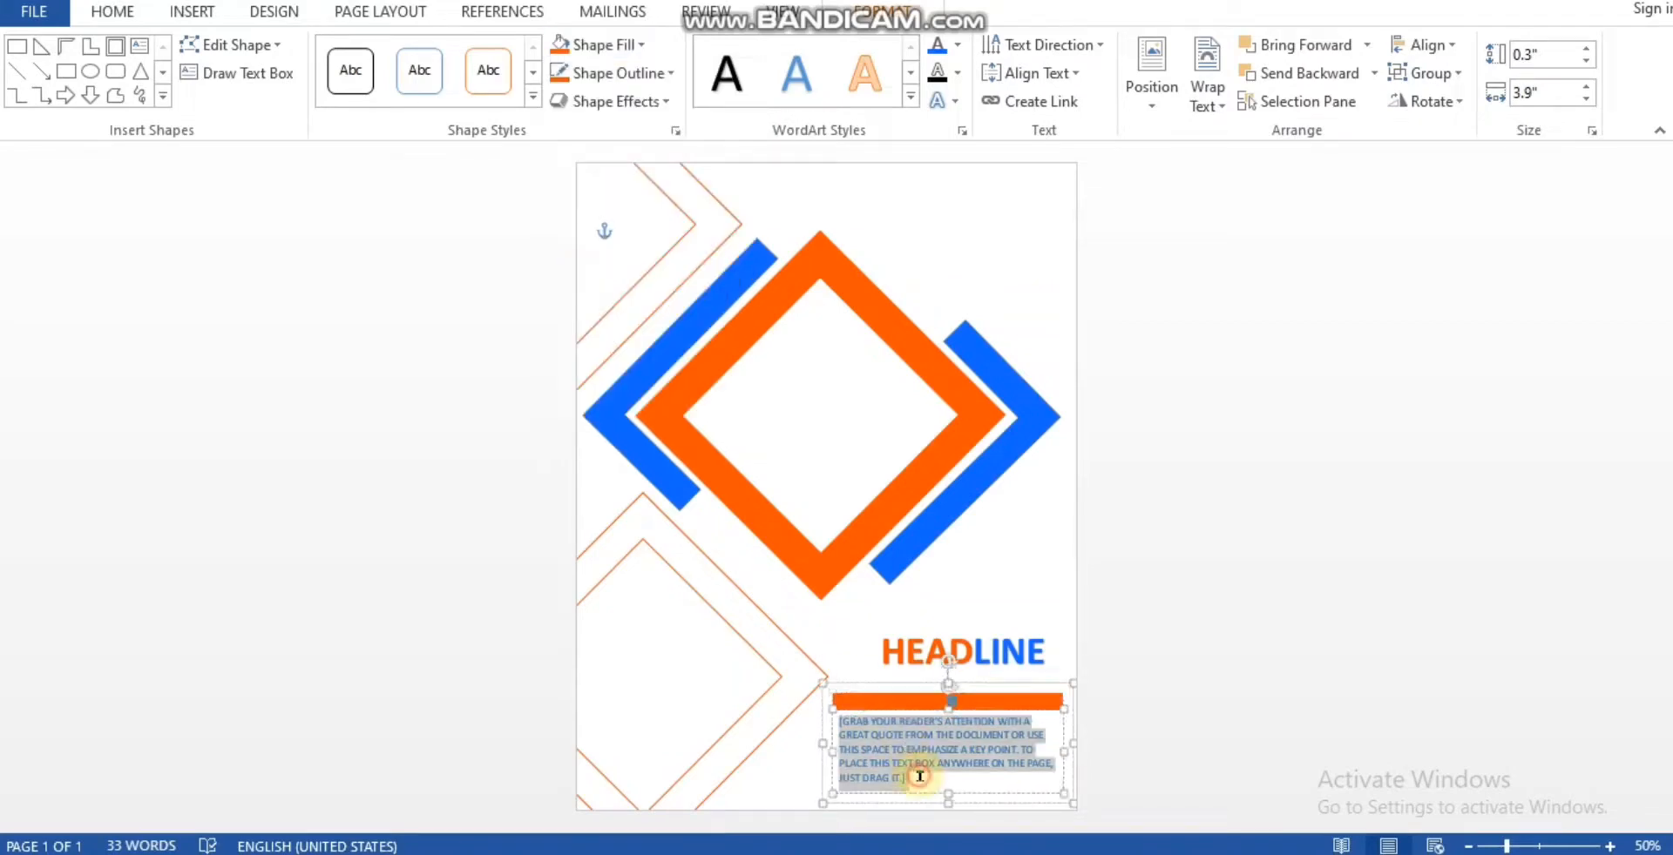
click(959, 46)
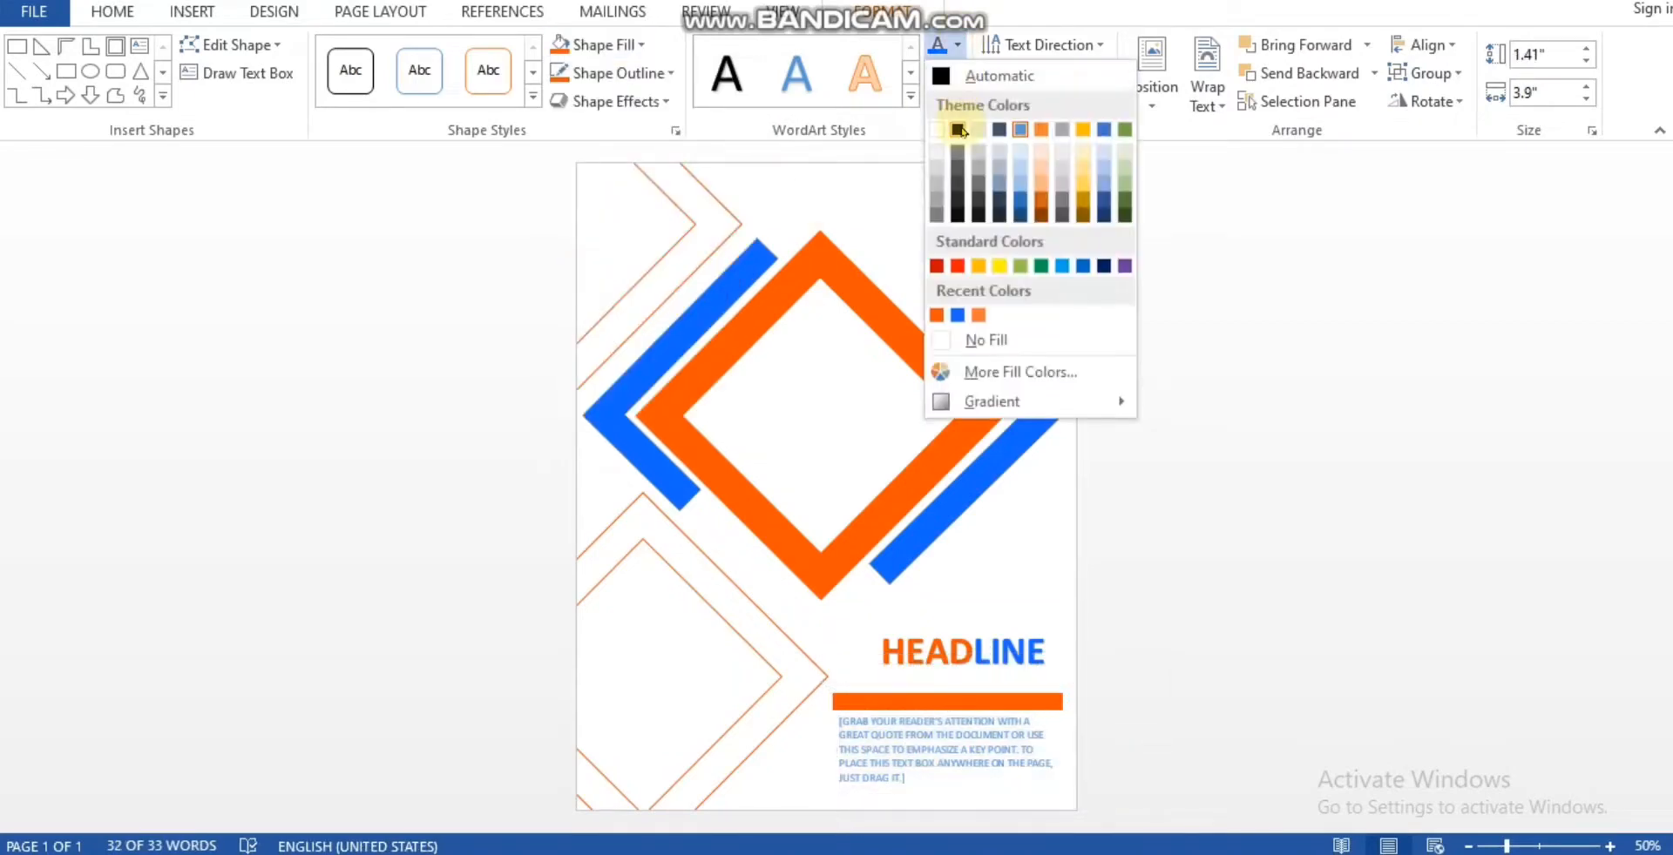
click(956, 131)
click(1094, 348)
Draw an isosceles triangle about 0.65" high and 0.69" wide in the page's upper right and rotate it to point right
click(190, 11)
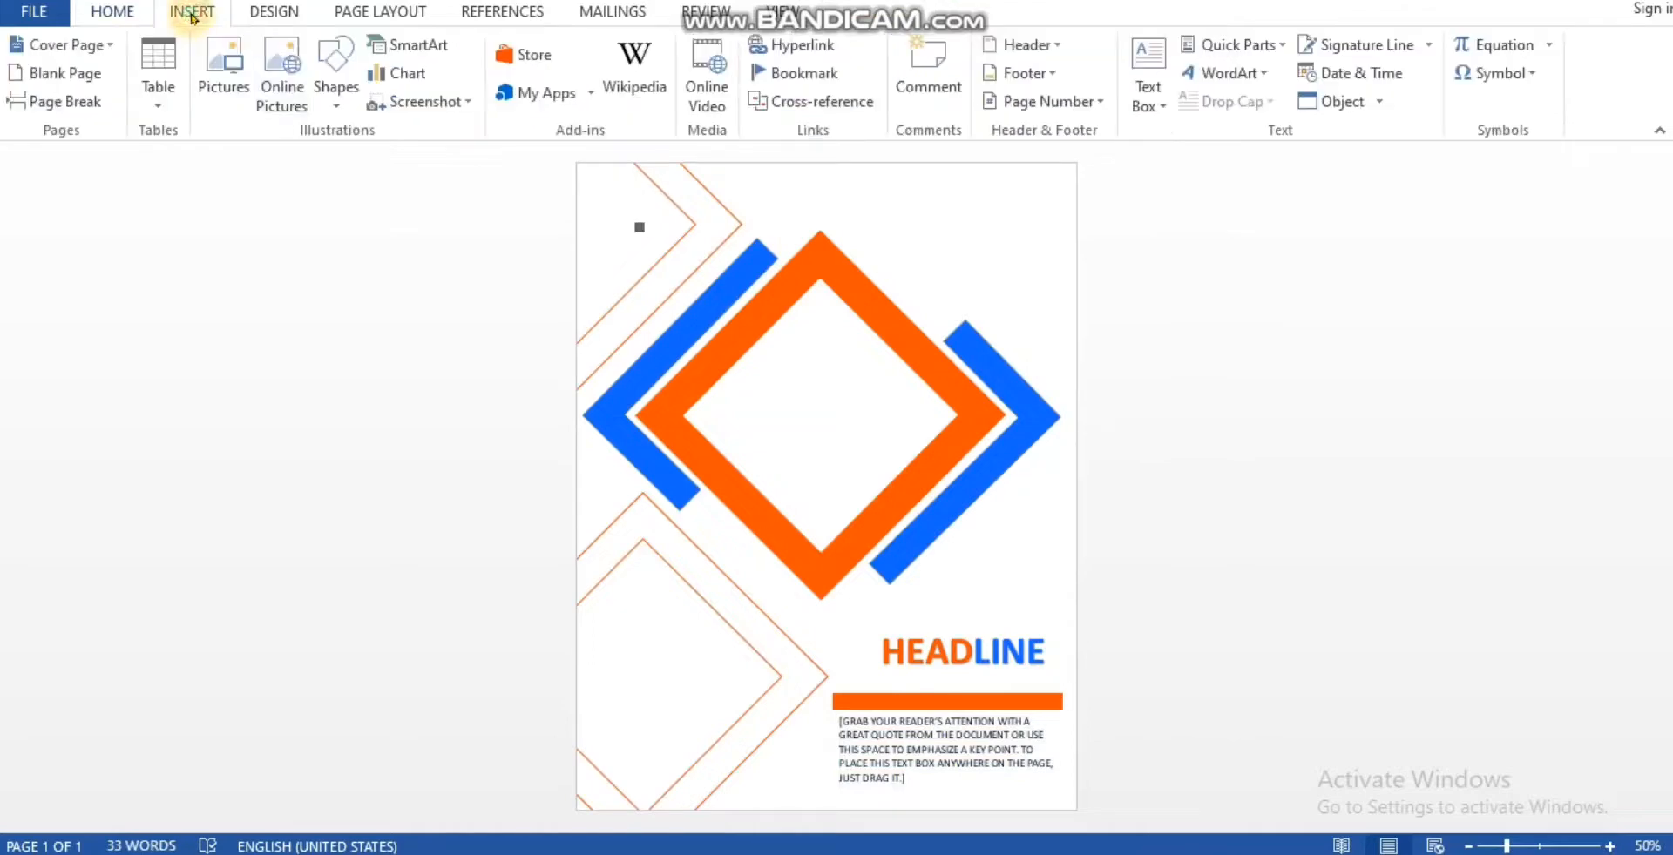
click(336, 87)
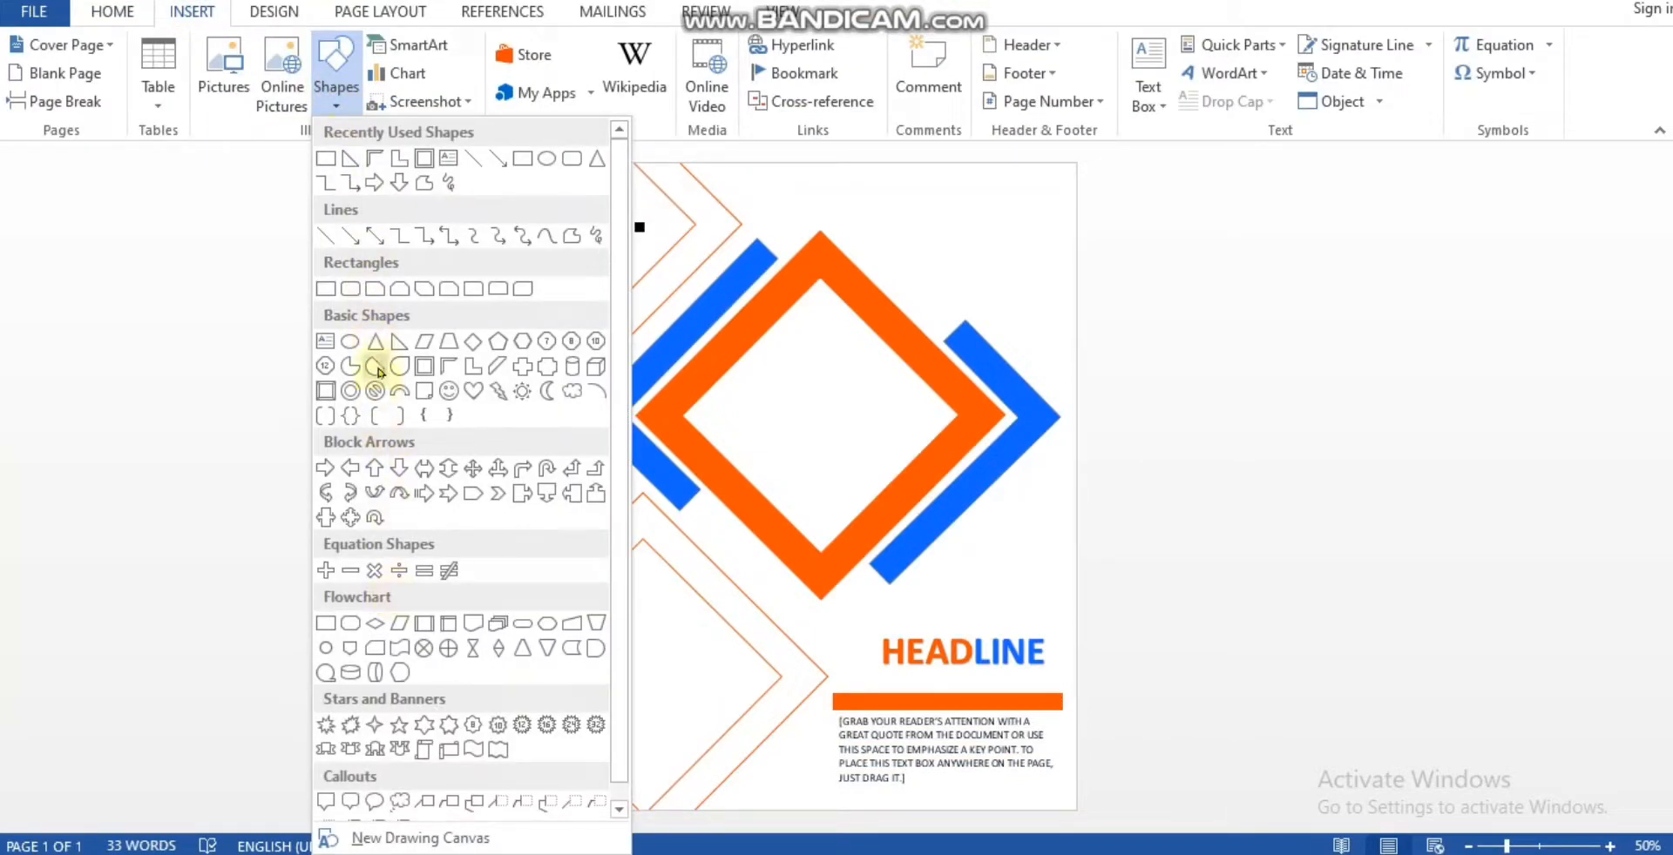
click(375, 343)
drag(918, 193, 962, 231)
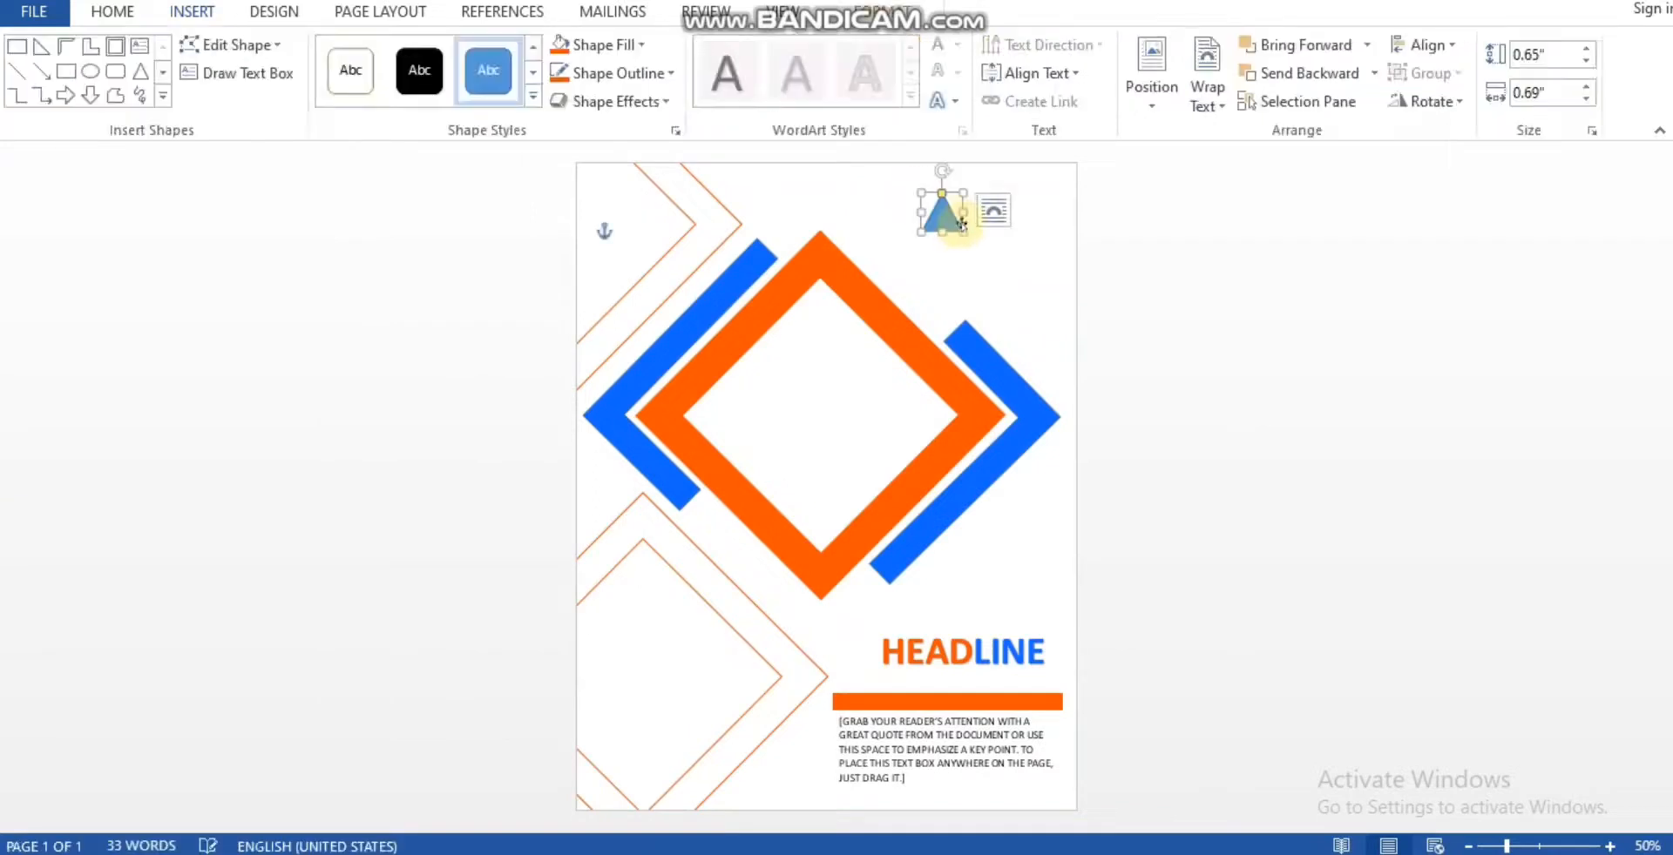
drag(941, 170, 1011, 216)
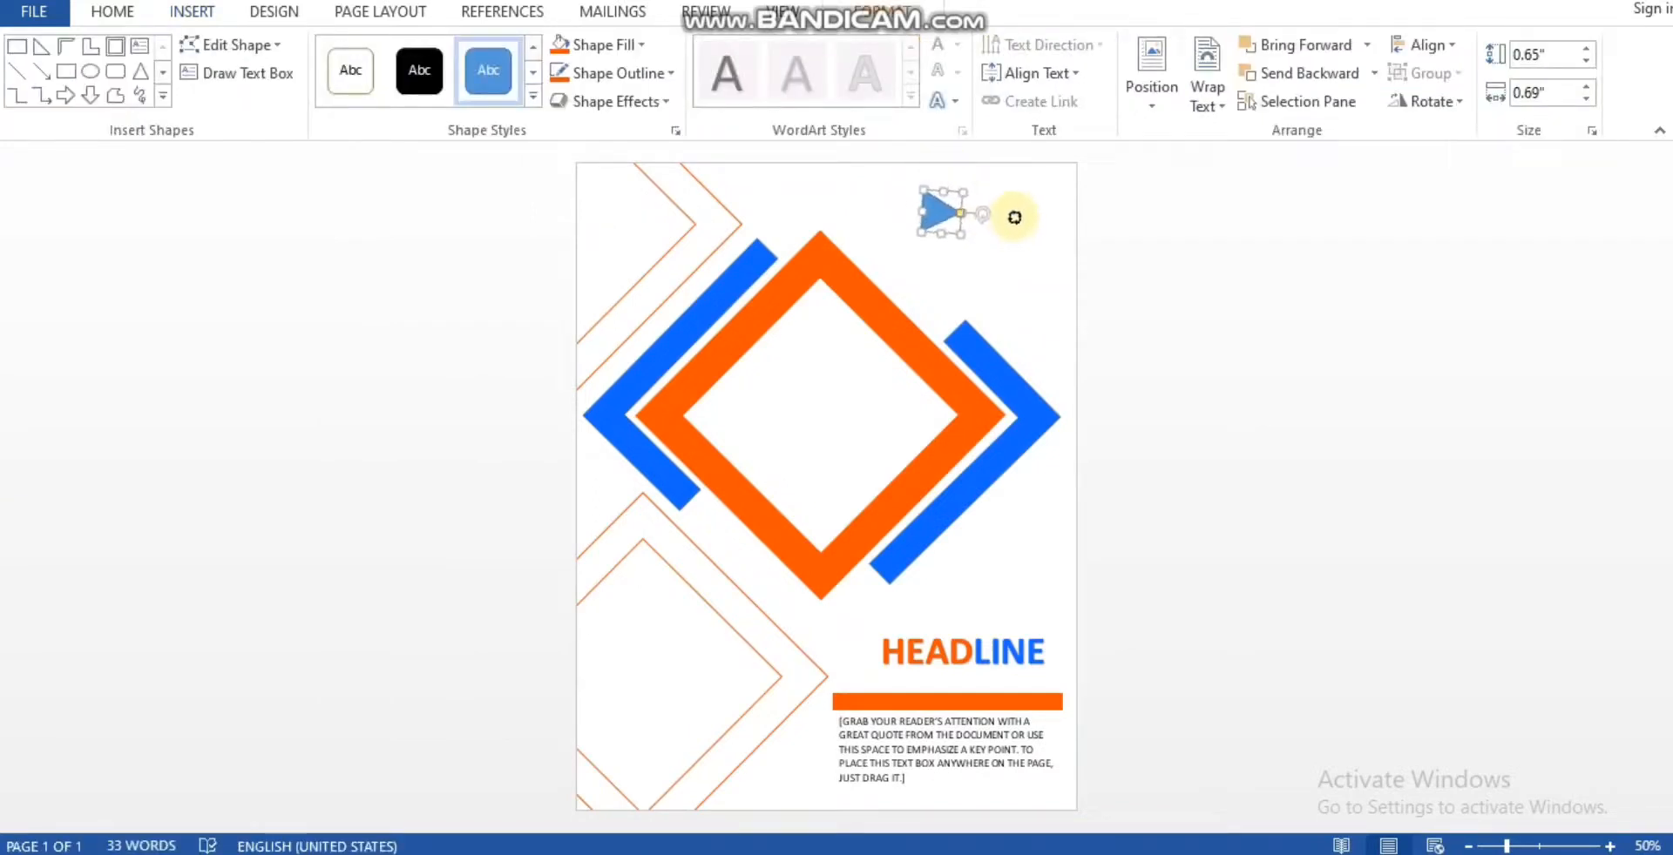
Move the triangle left to just above the diamond frame and straighten its rotation so it points directly right
click(949, 210)
drag(942, 210, 892, 190)
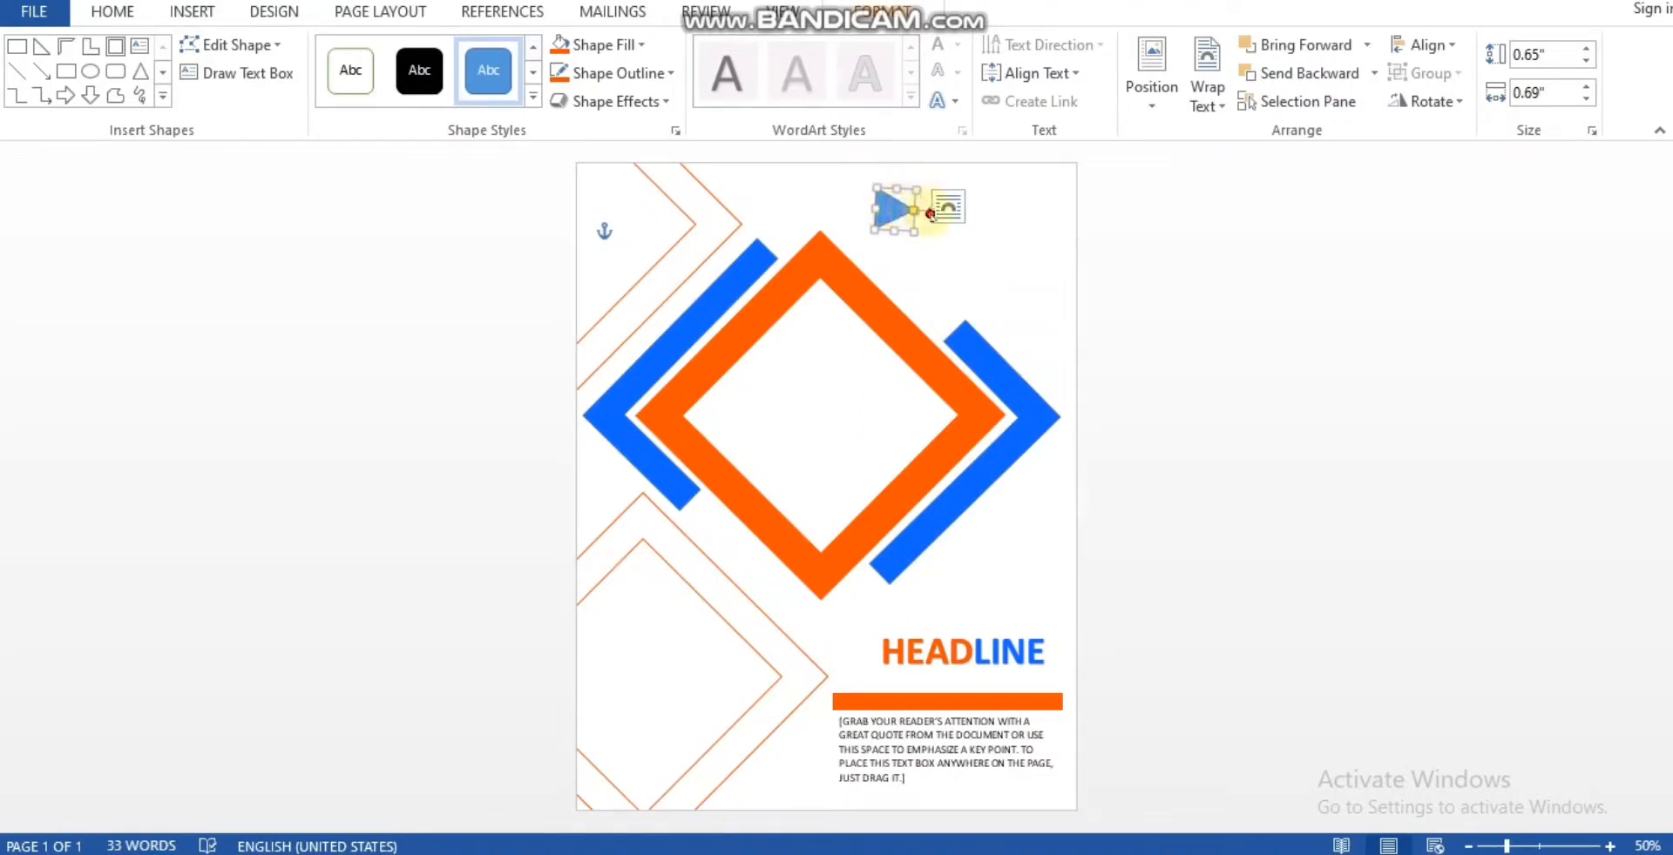
drag(930, 213, 932, 219)
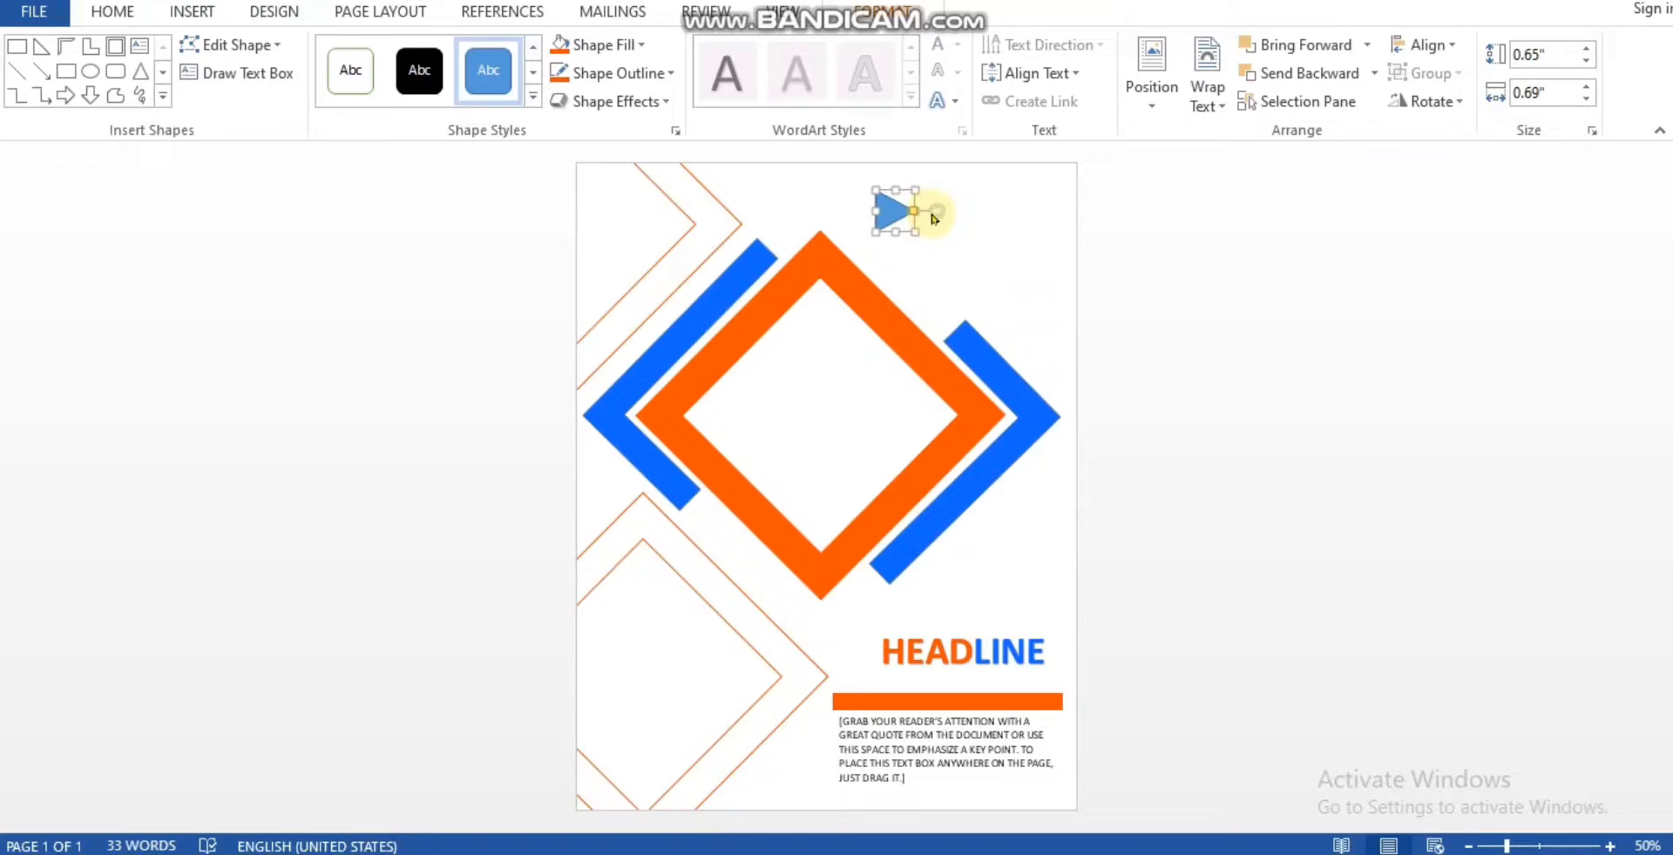
Shrink the triangle to about 0.54" wide and paste a copy overlapping it
click(894, 209)
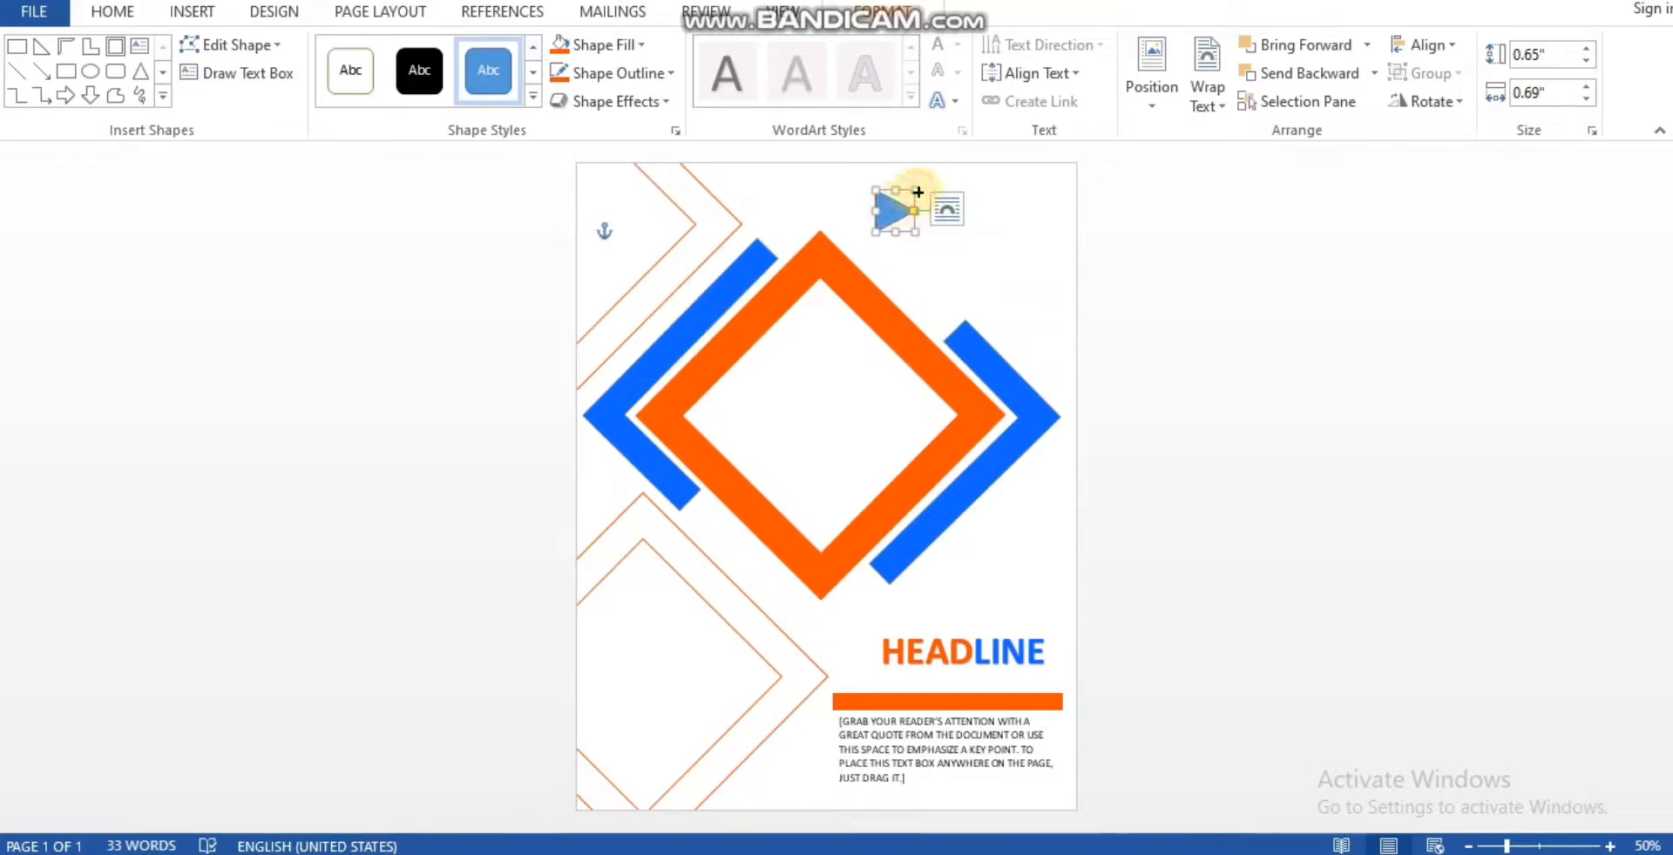
drag(917, 192, 917, 200)
key(ctrl+v)
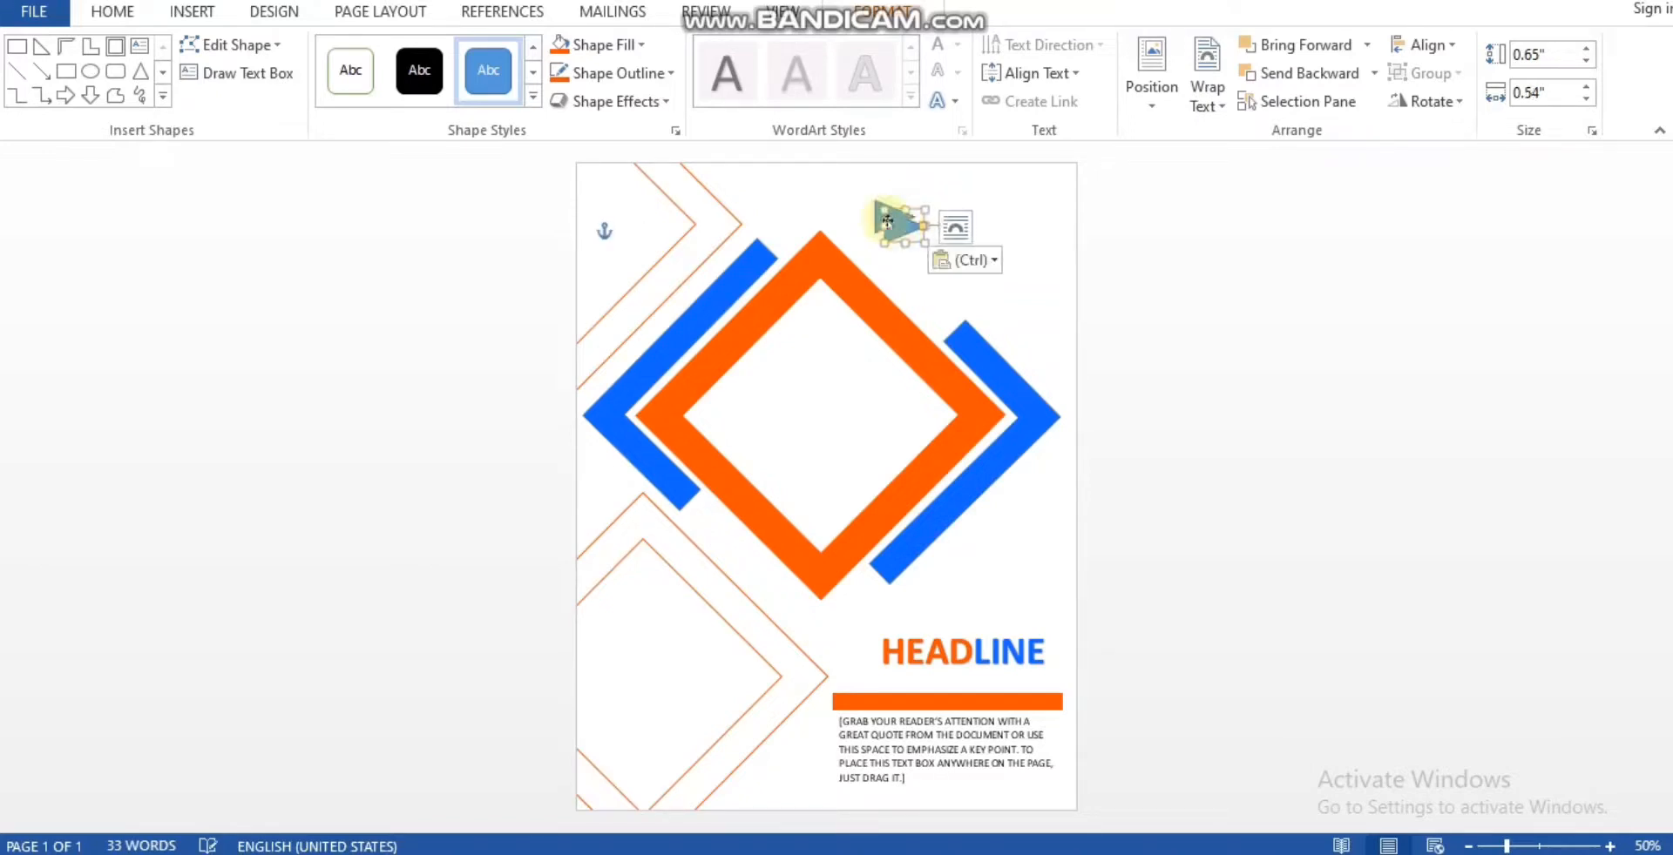
Fill the front triangle with orange and the one behind it with the recently used bright blue
click(559, 45)
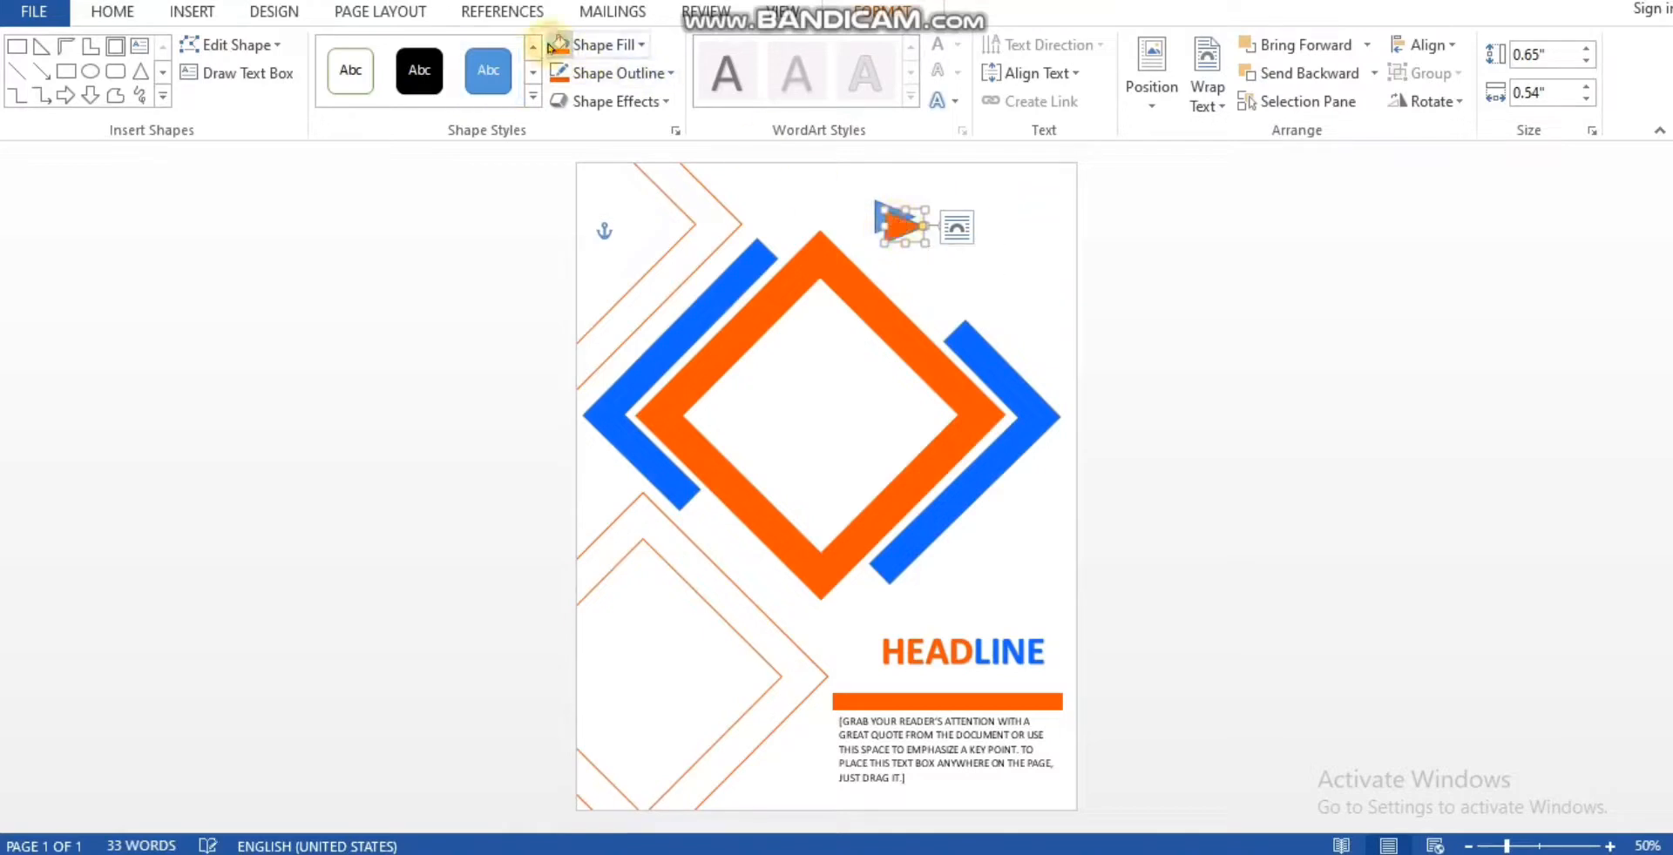
click(888, 208)
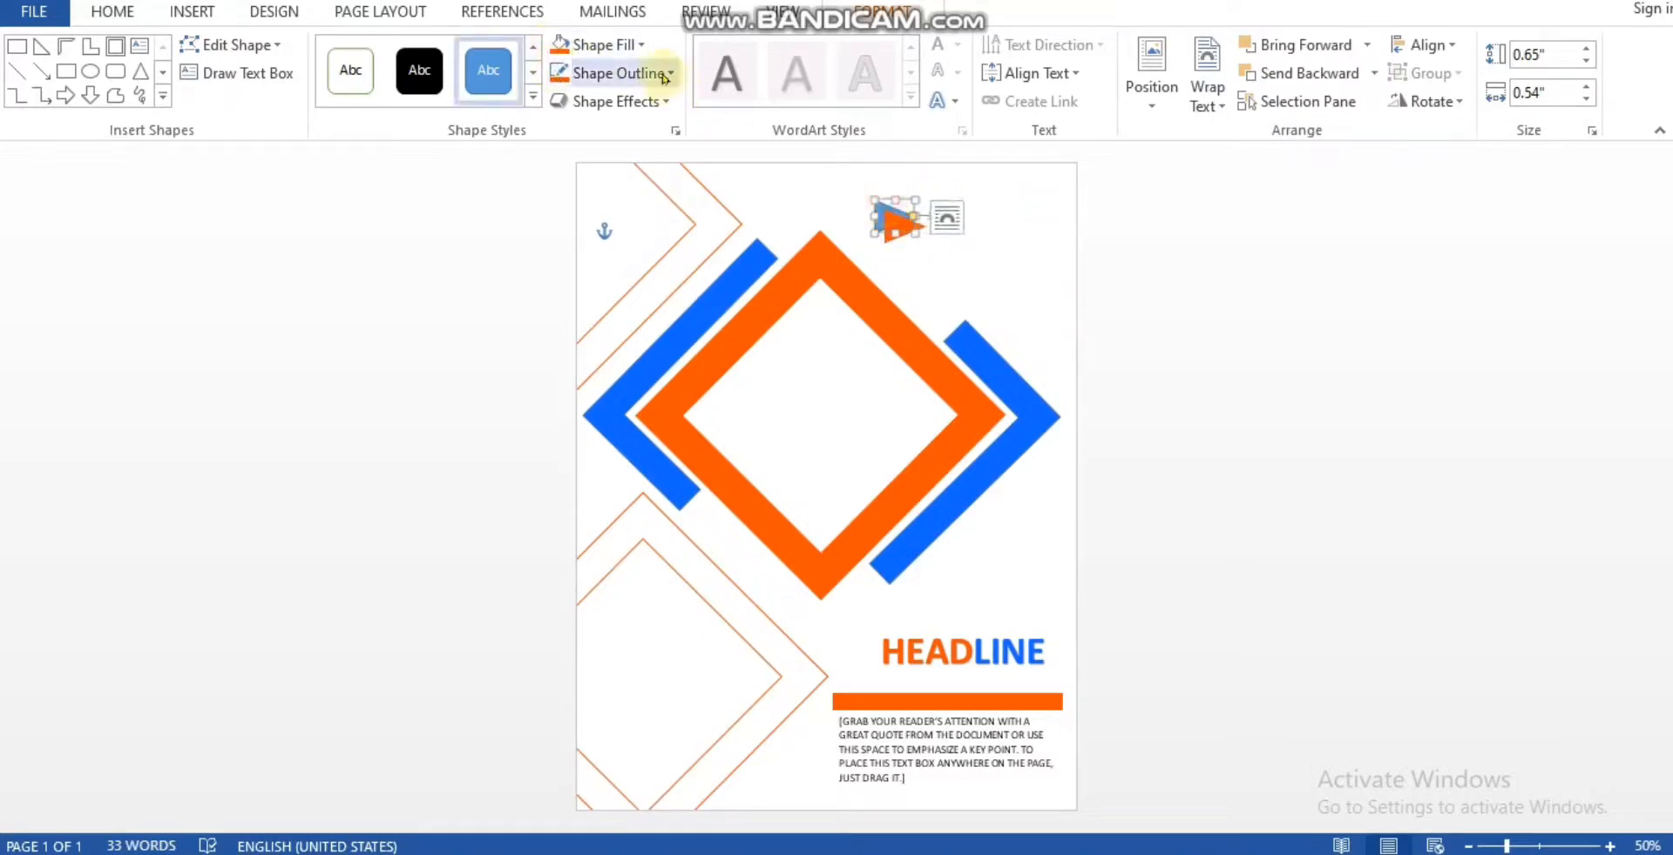
click(610, 44)
click(579, 286)
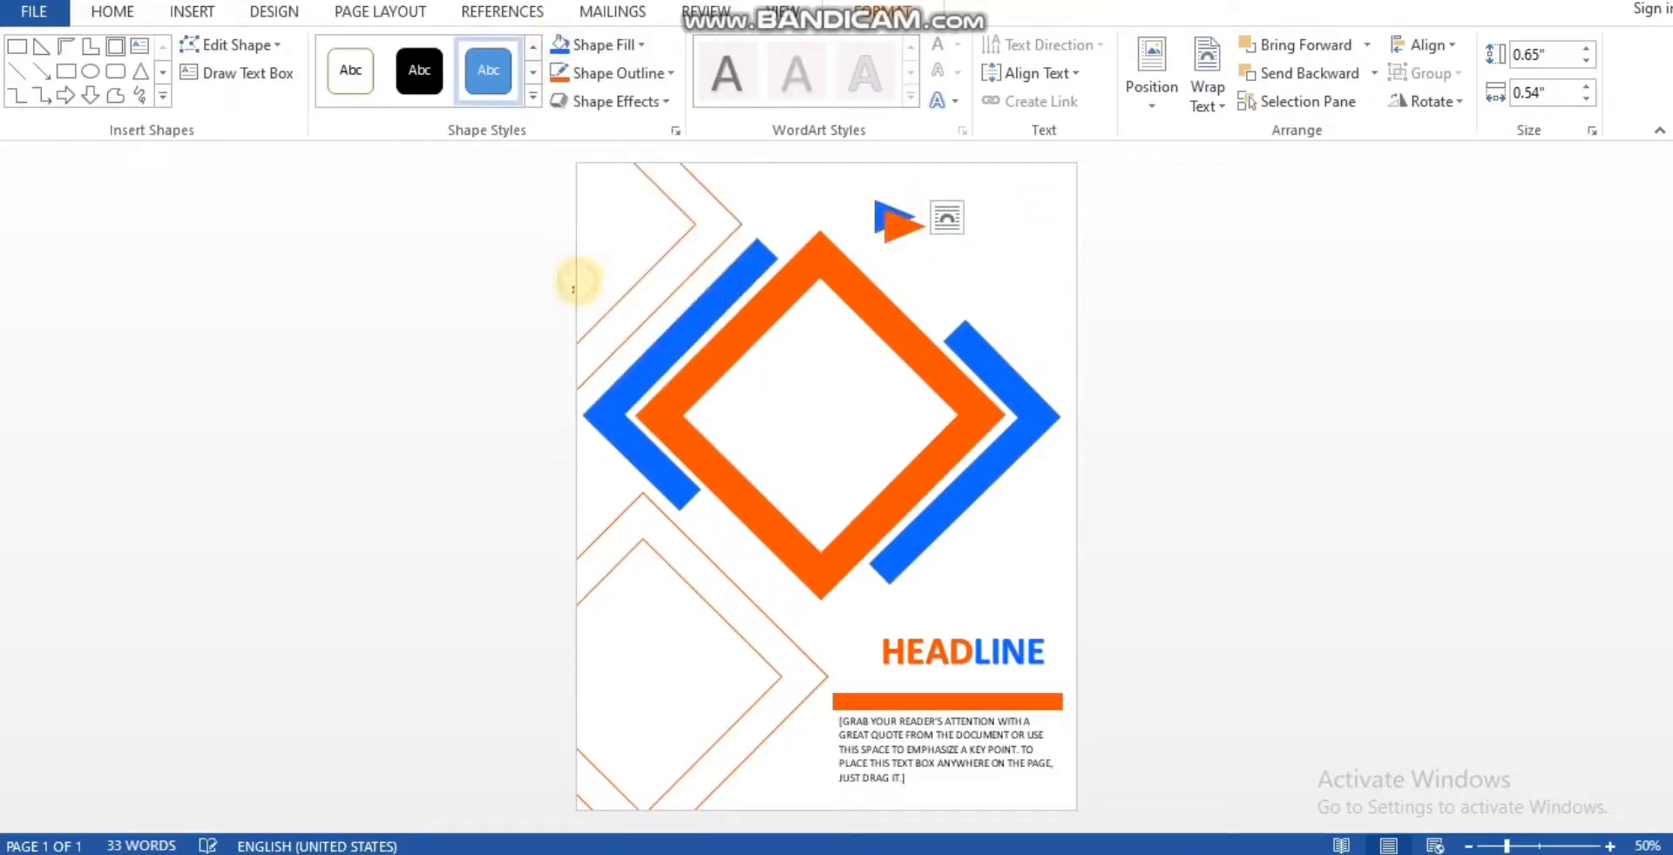
Select both triangles and move them together up and left, closer to the page's top edge
shift+click(893, 237)
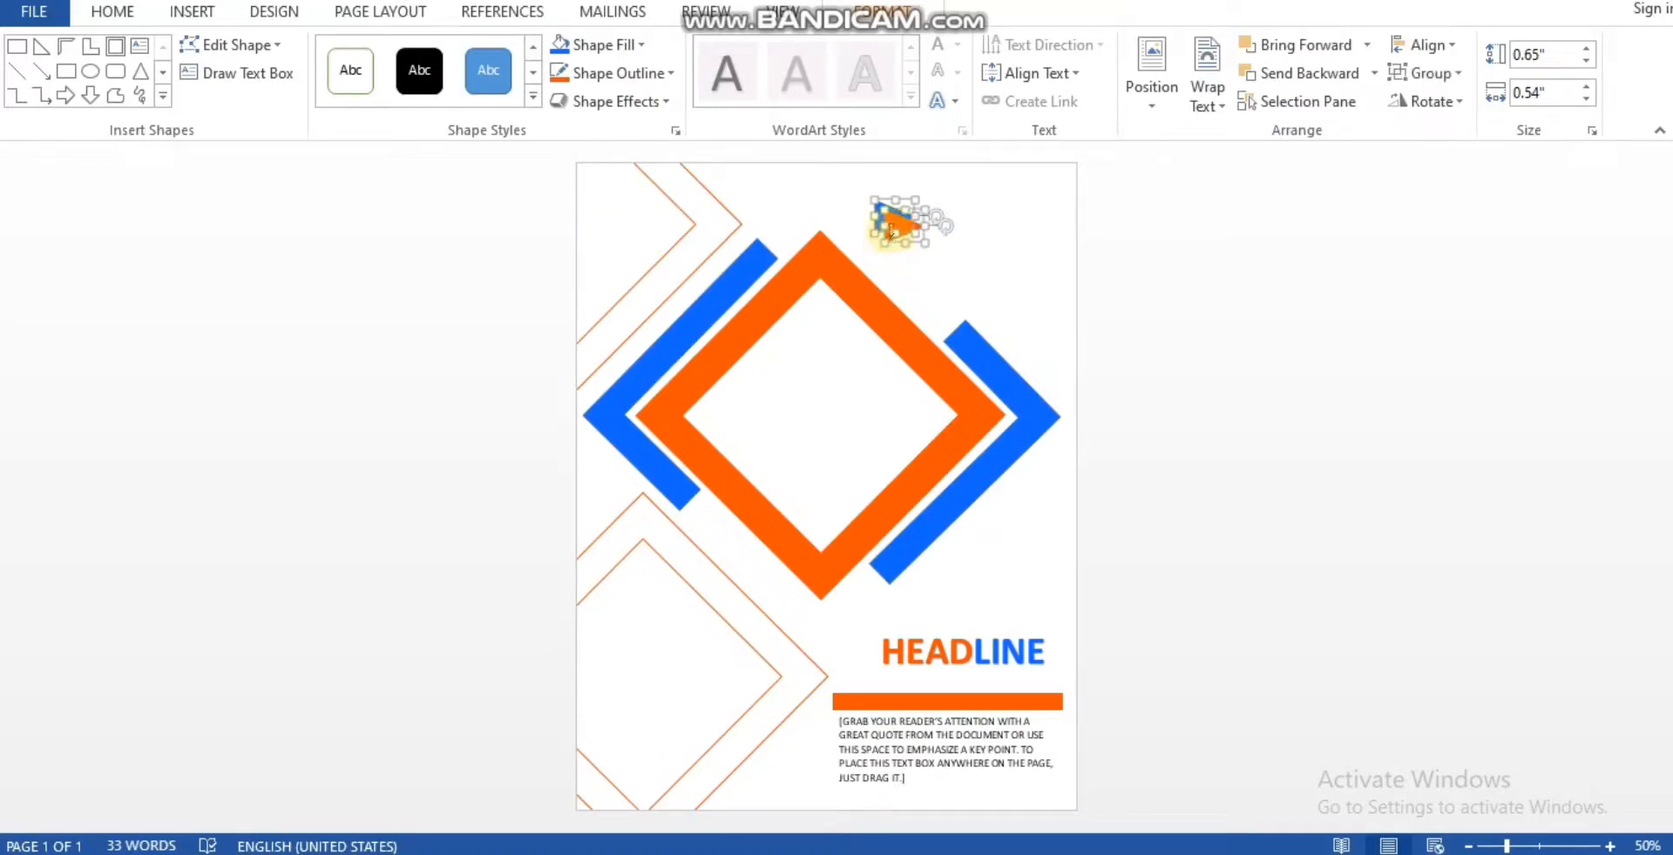
drag(887, 218, 869, 188)
click(1083, 302)
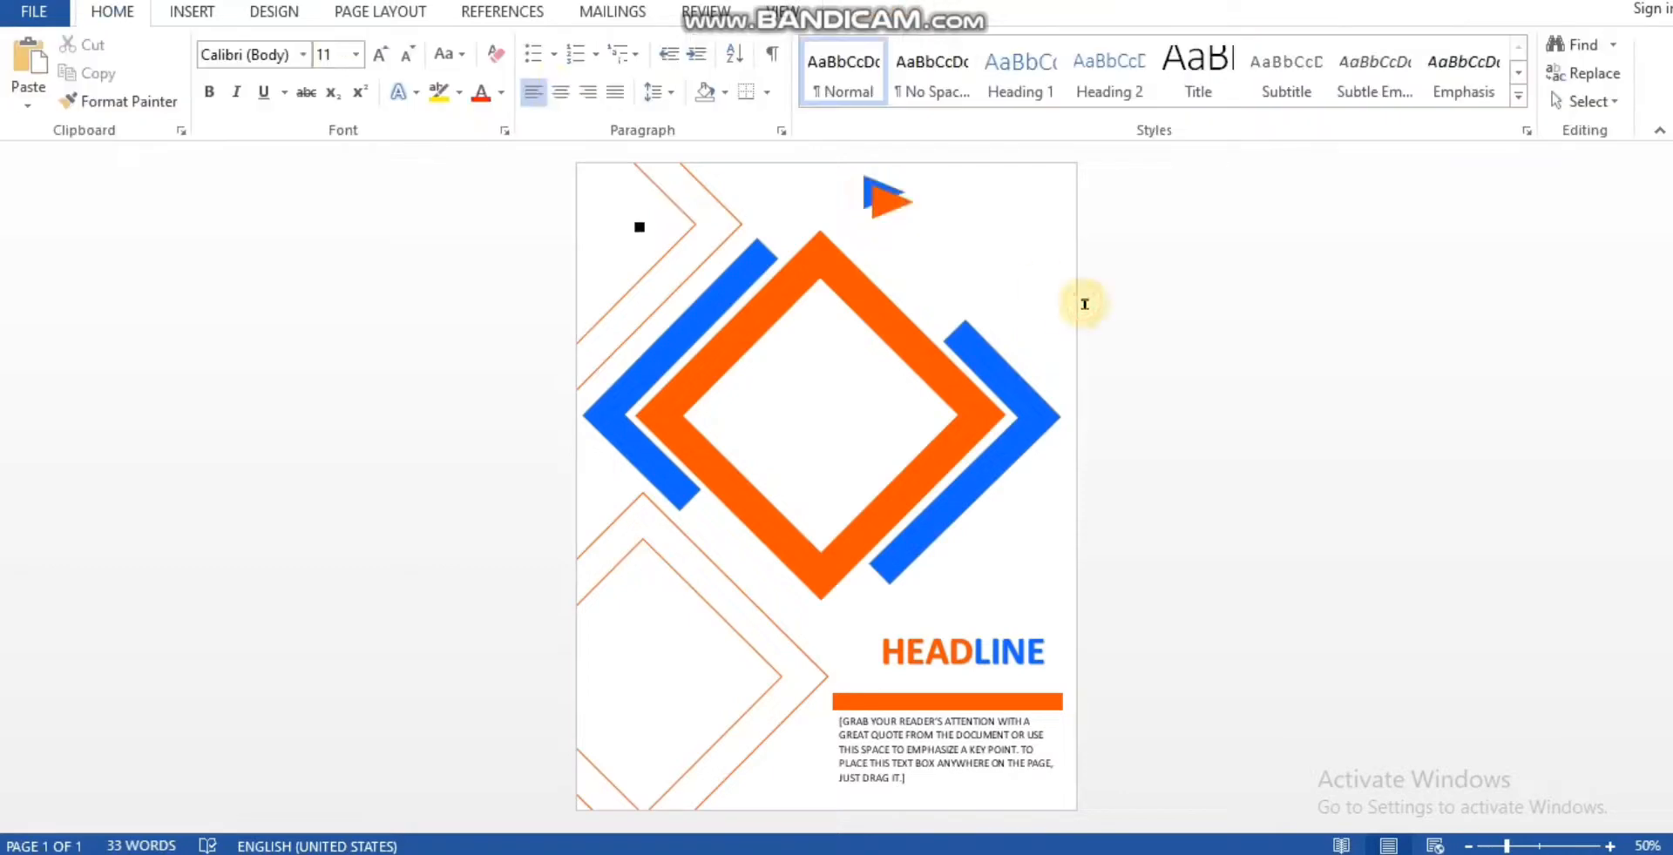
Insert a WordArt object in the plain black fill style reading "Company Name"
click(194, 13)
click(1148, 87)
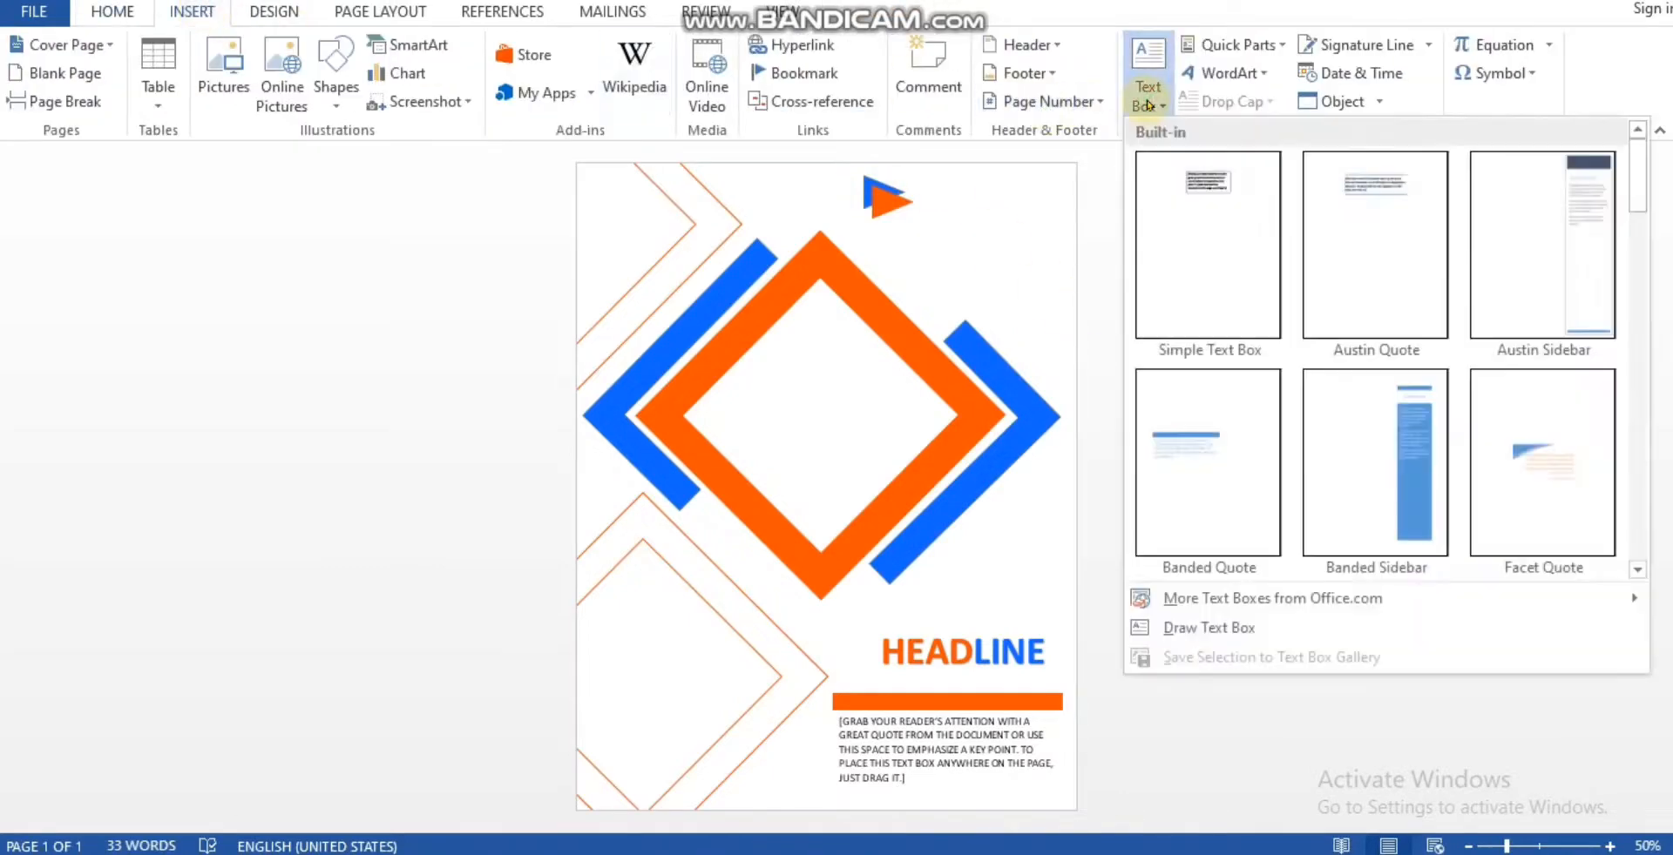
click(1231, 83)
click(1205, 120)
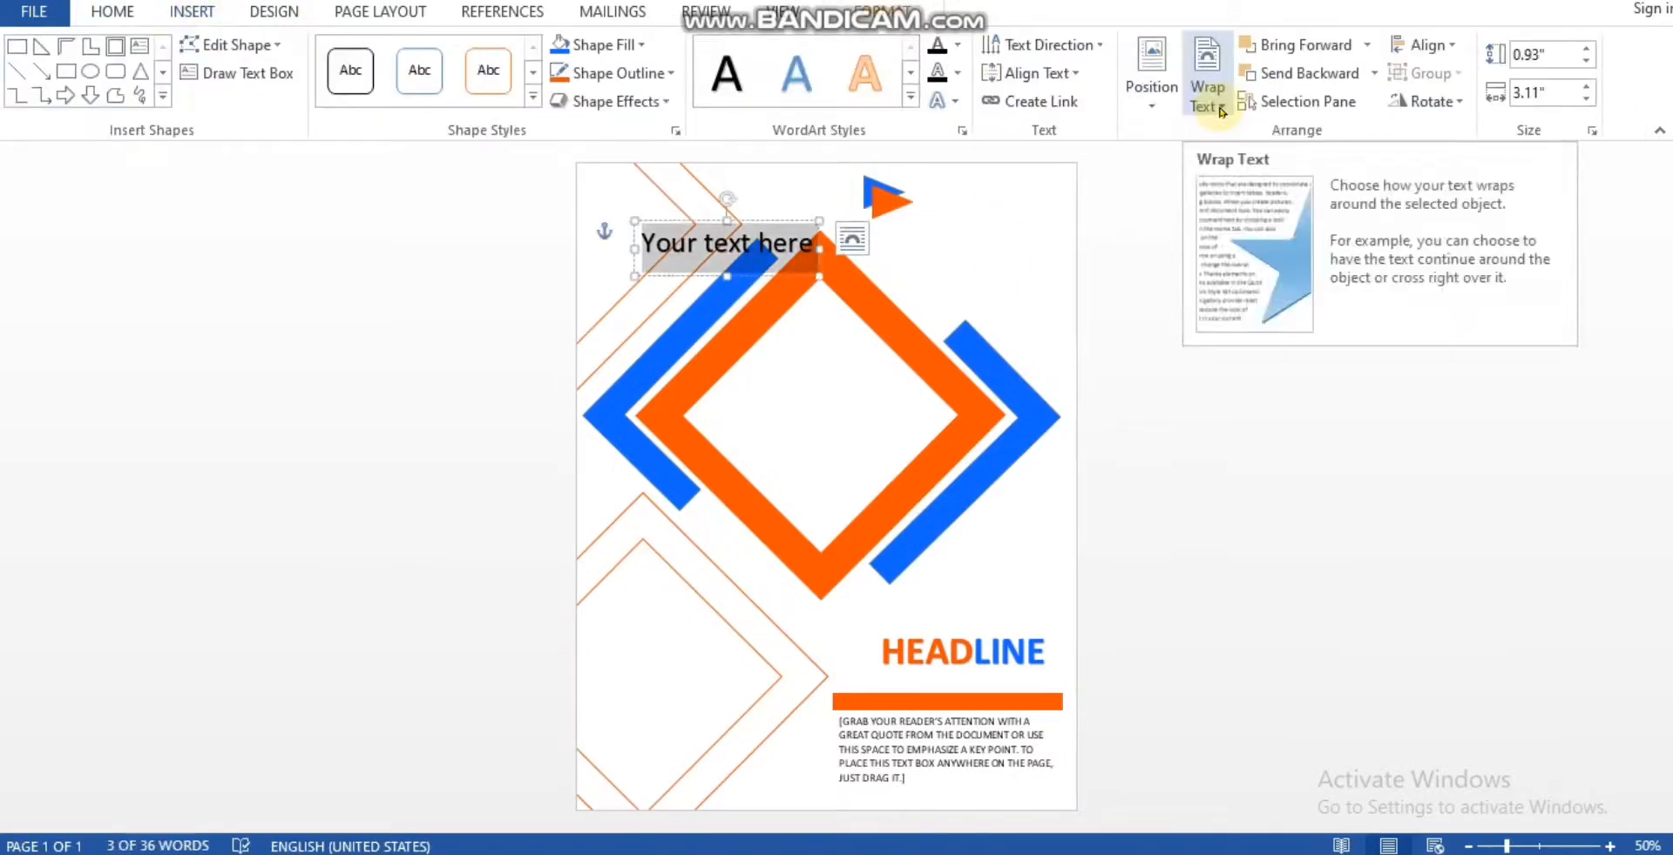
text(dompany Name)
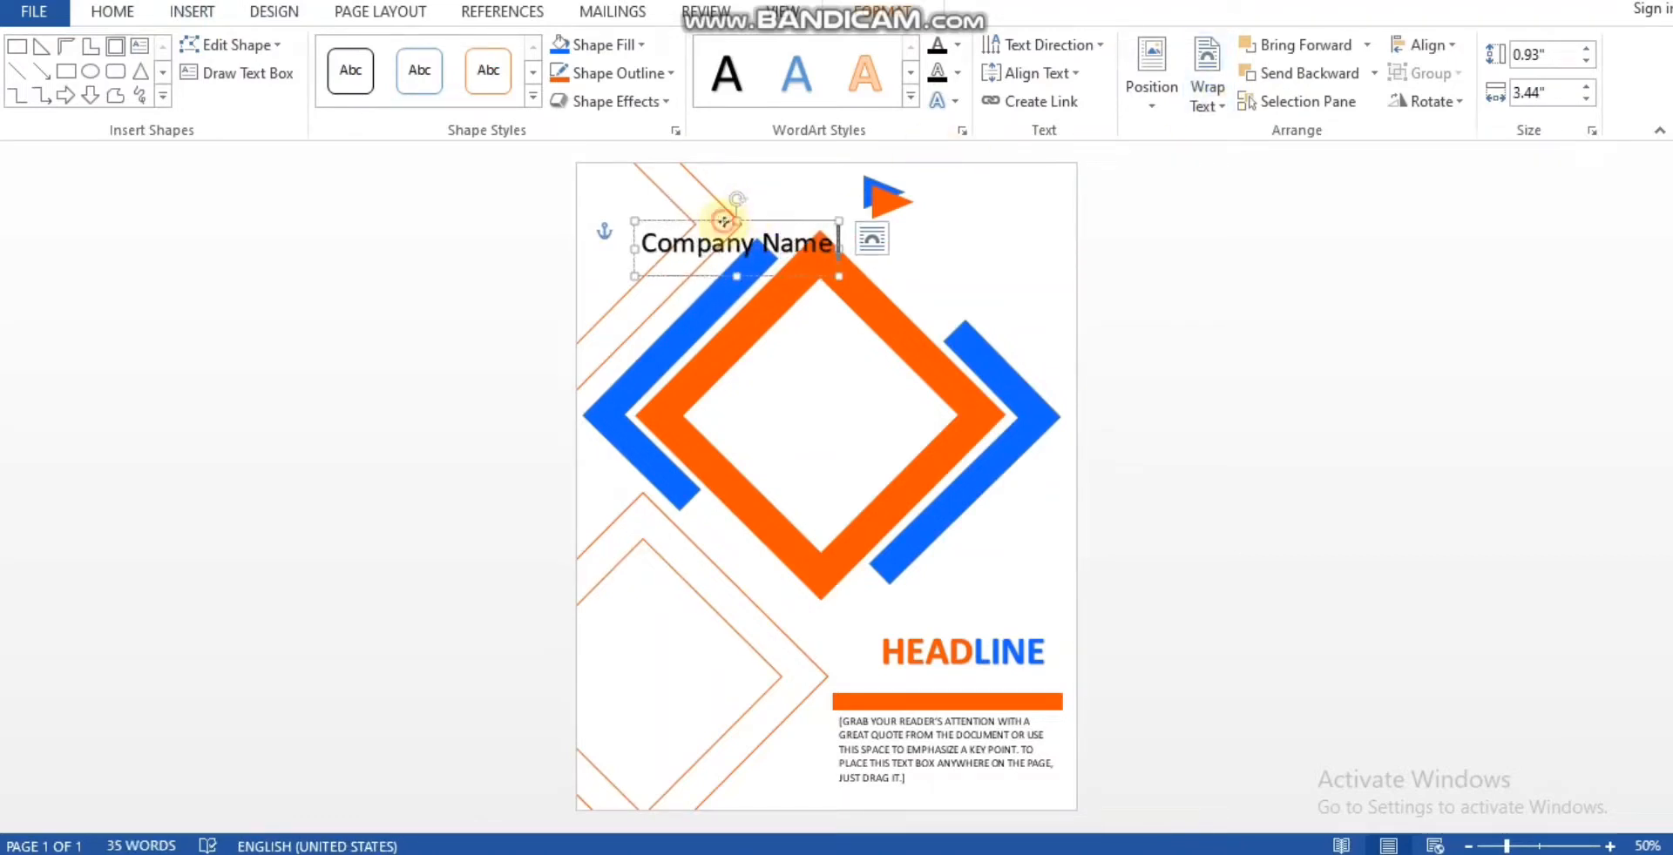
Reduce the font size of the "Company Name" WordArt and place it directly to the right of the triangle logo
drag(723, 221, 1054, 262)
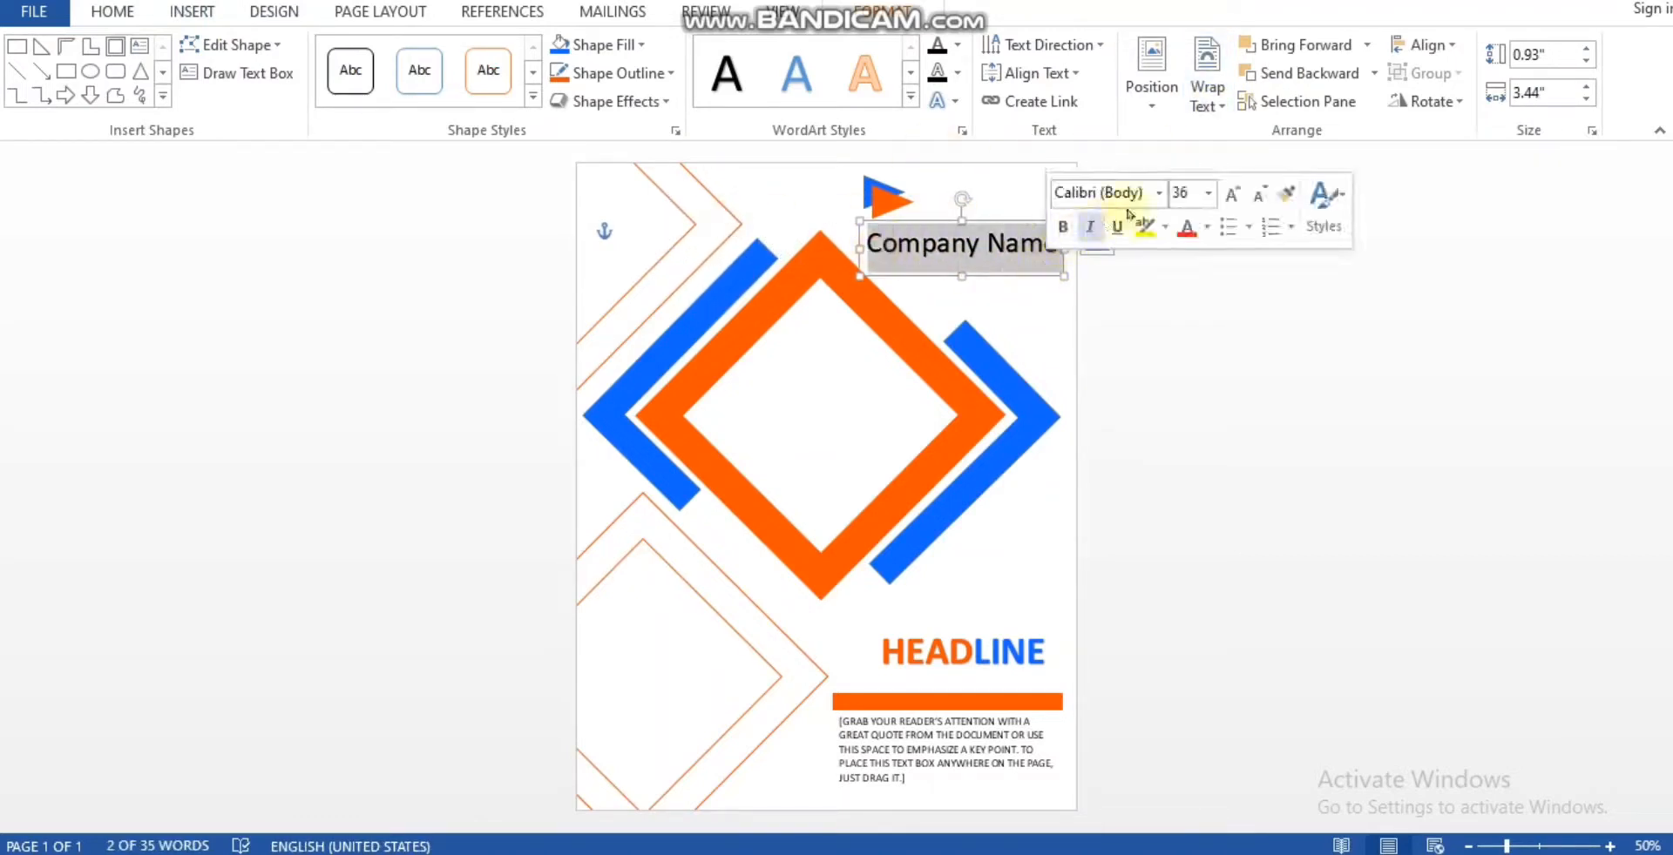
click(1258, 193)
click(913, 219)
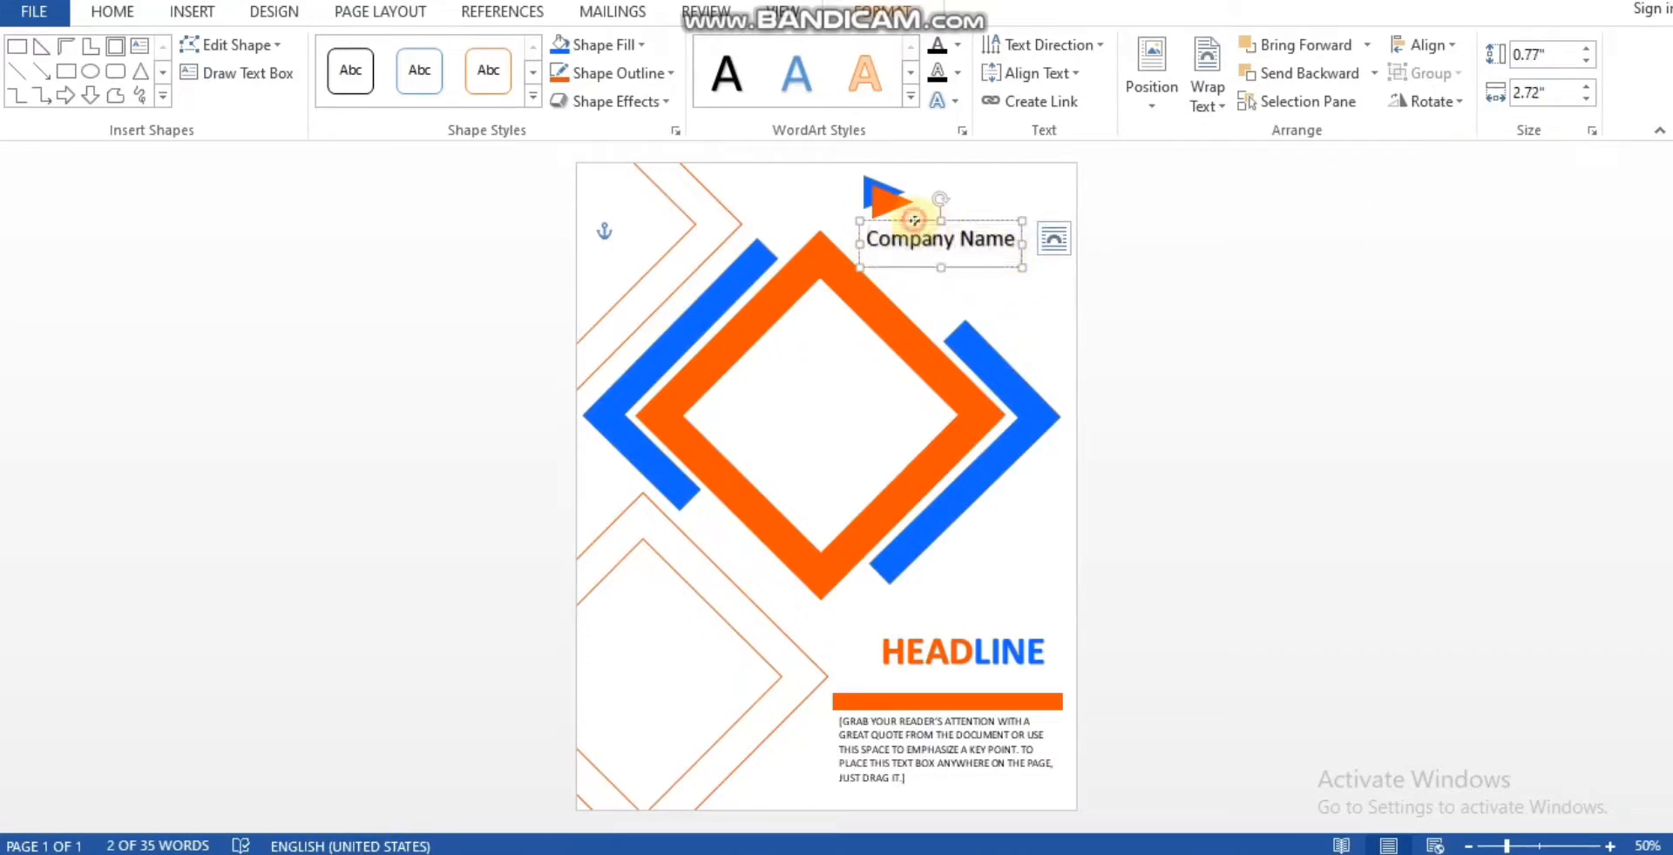
drag(913, 219, 964, 176)
click(989, 316)
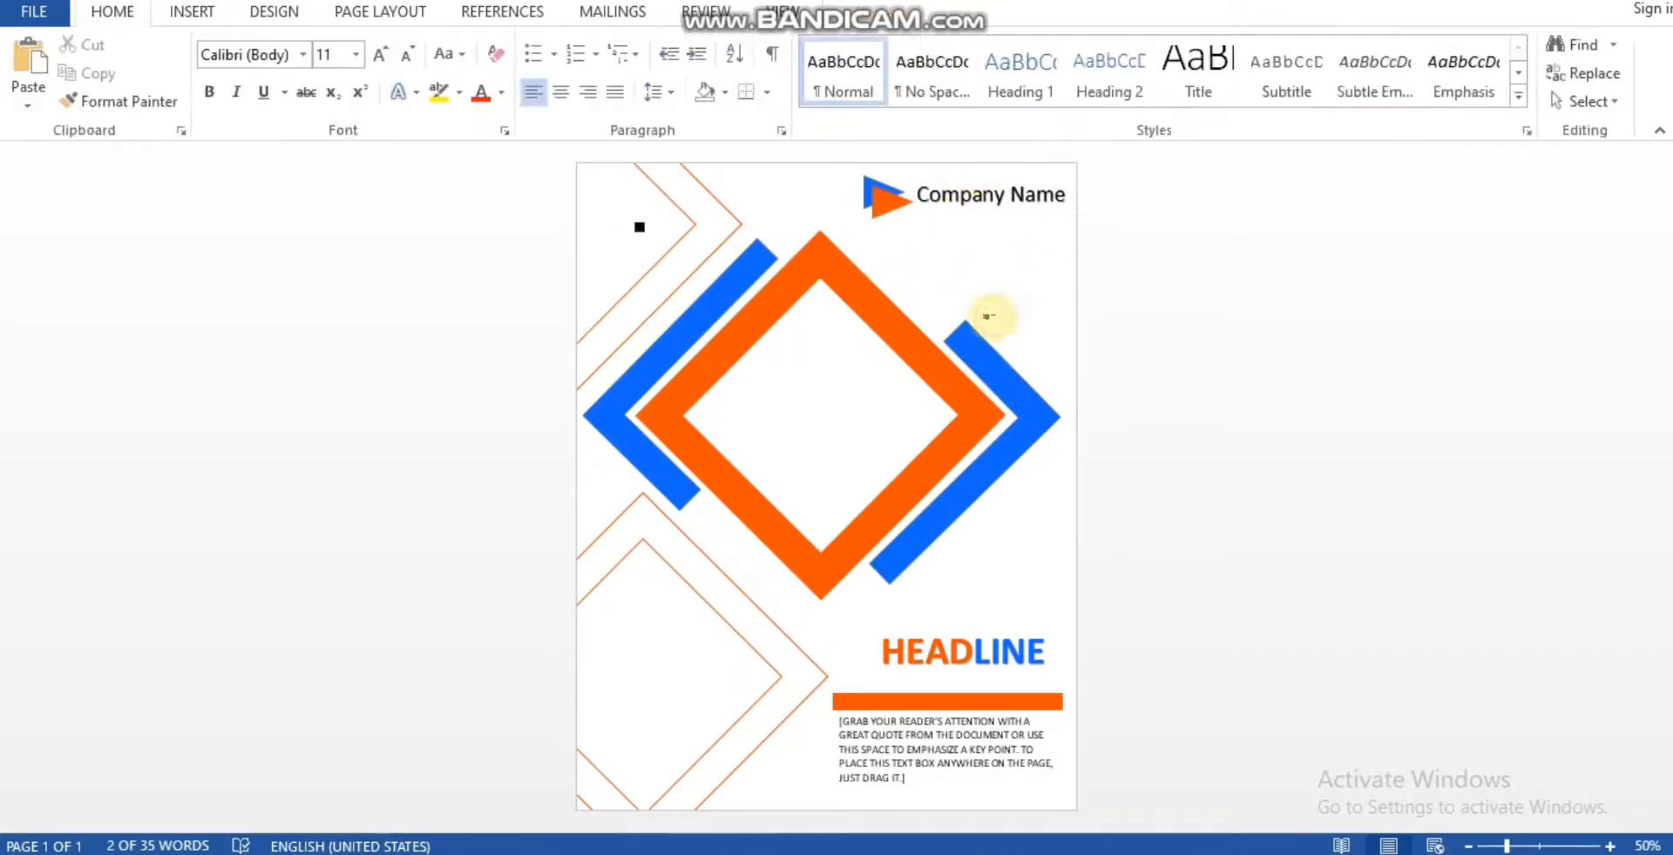
Fill the diamond inside the orange frame with the picture file "download" from the Downloads folder
click(900, 400)
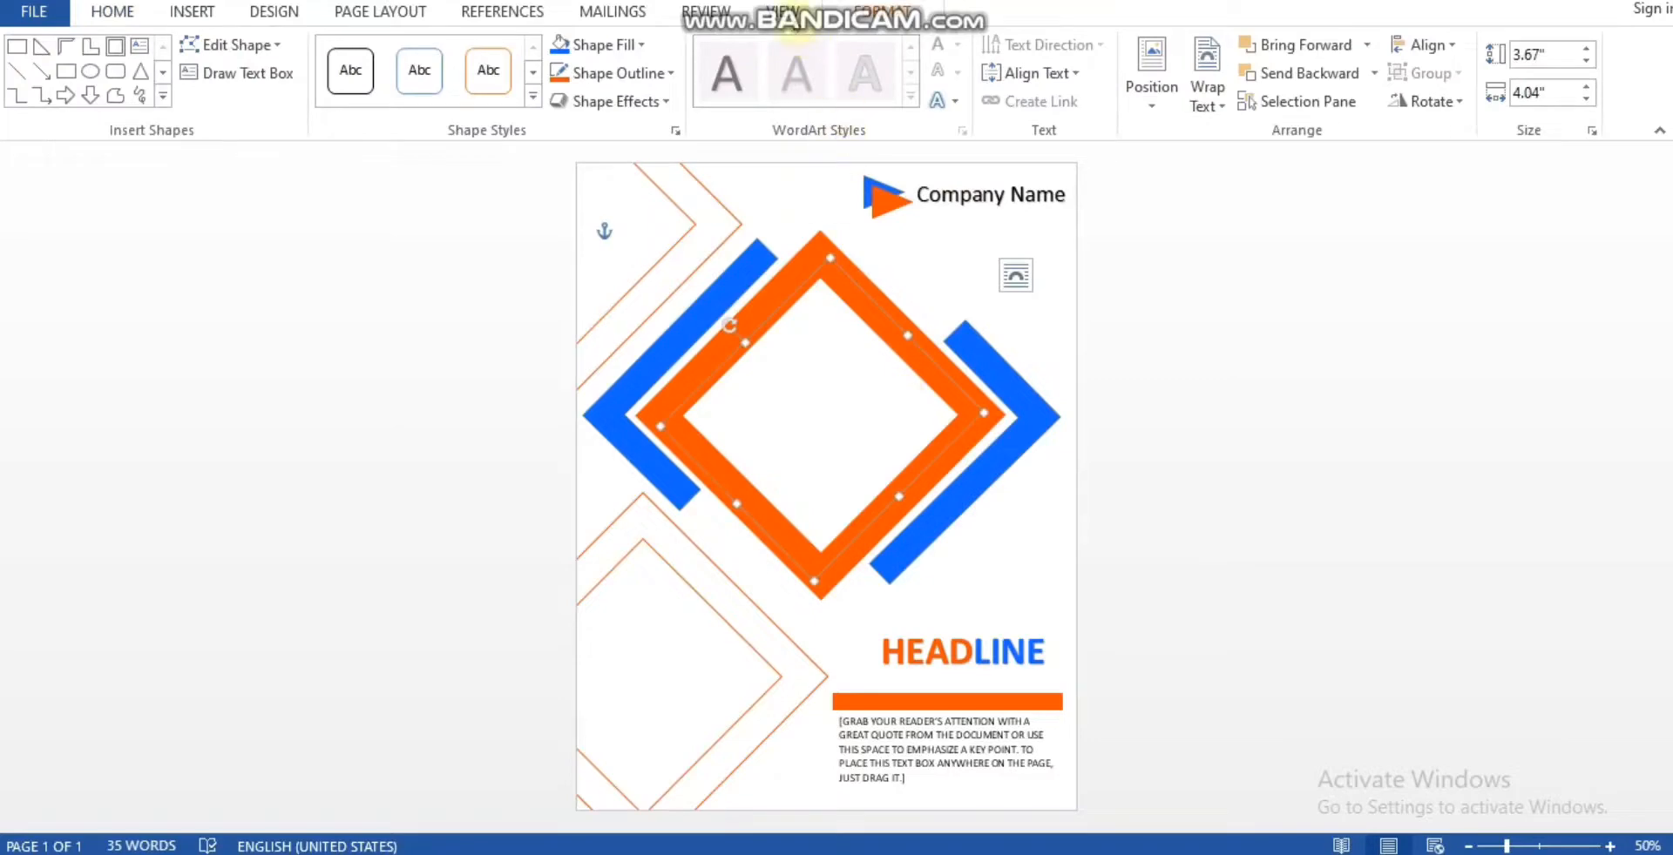
click(626, 43)
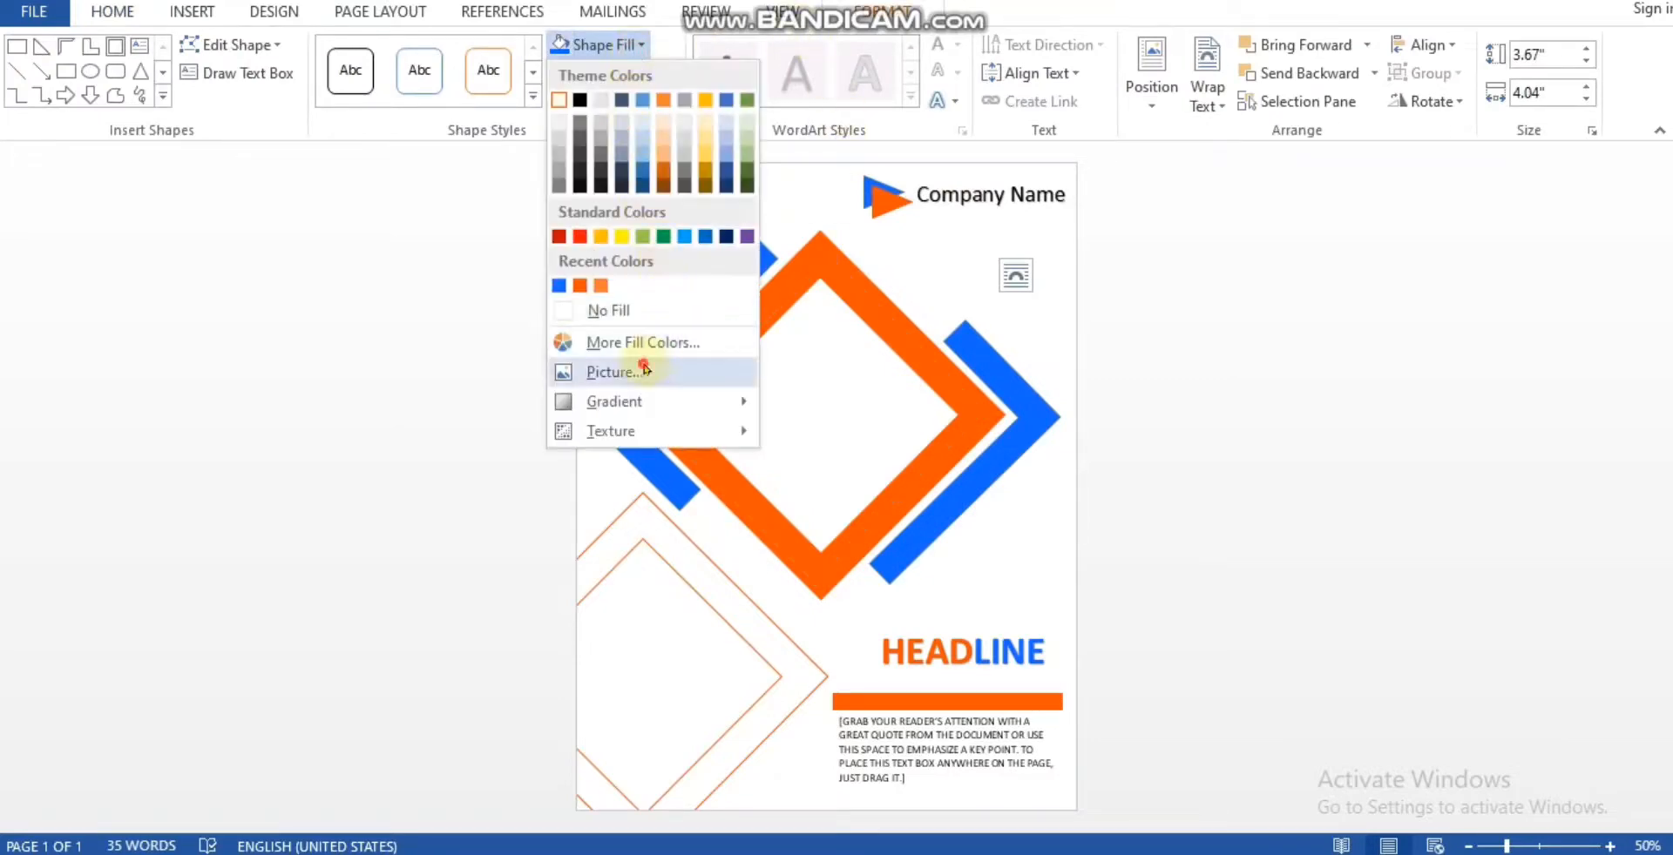
click(643, 372)
click(664, 313)
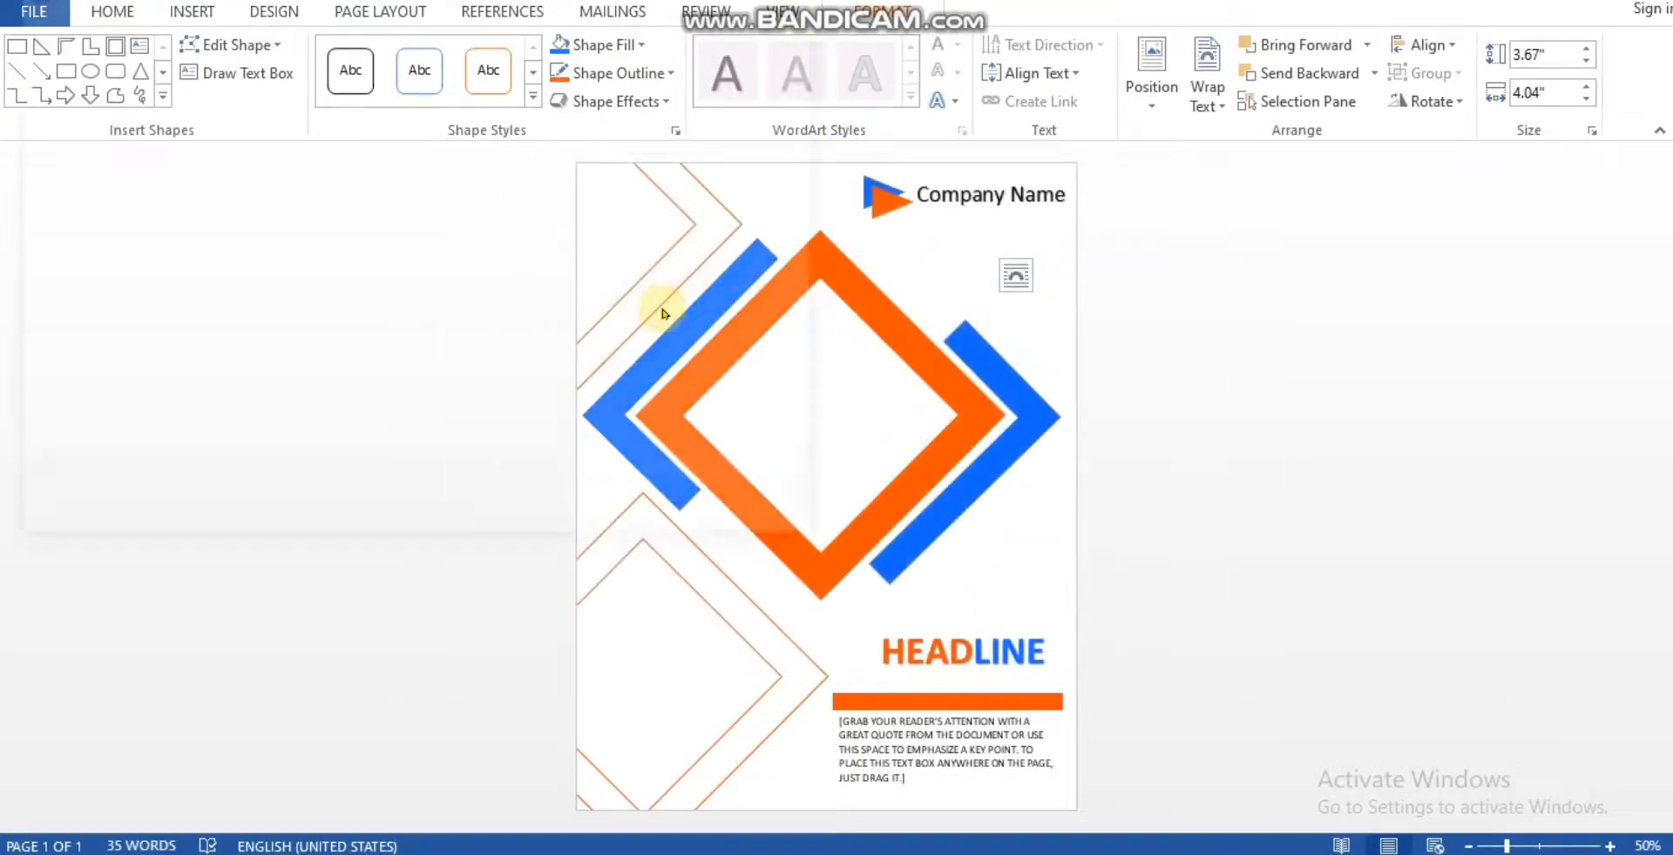
click(279, 178)
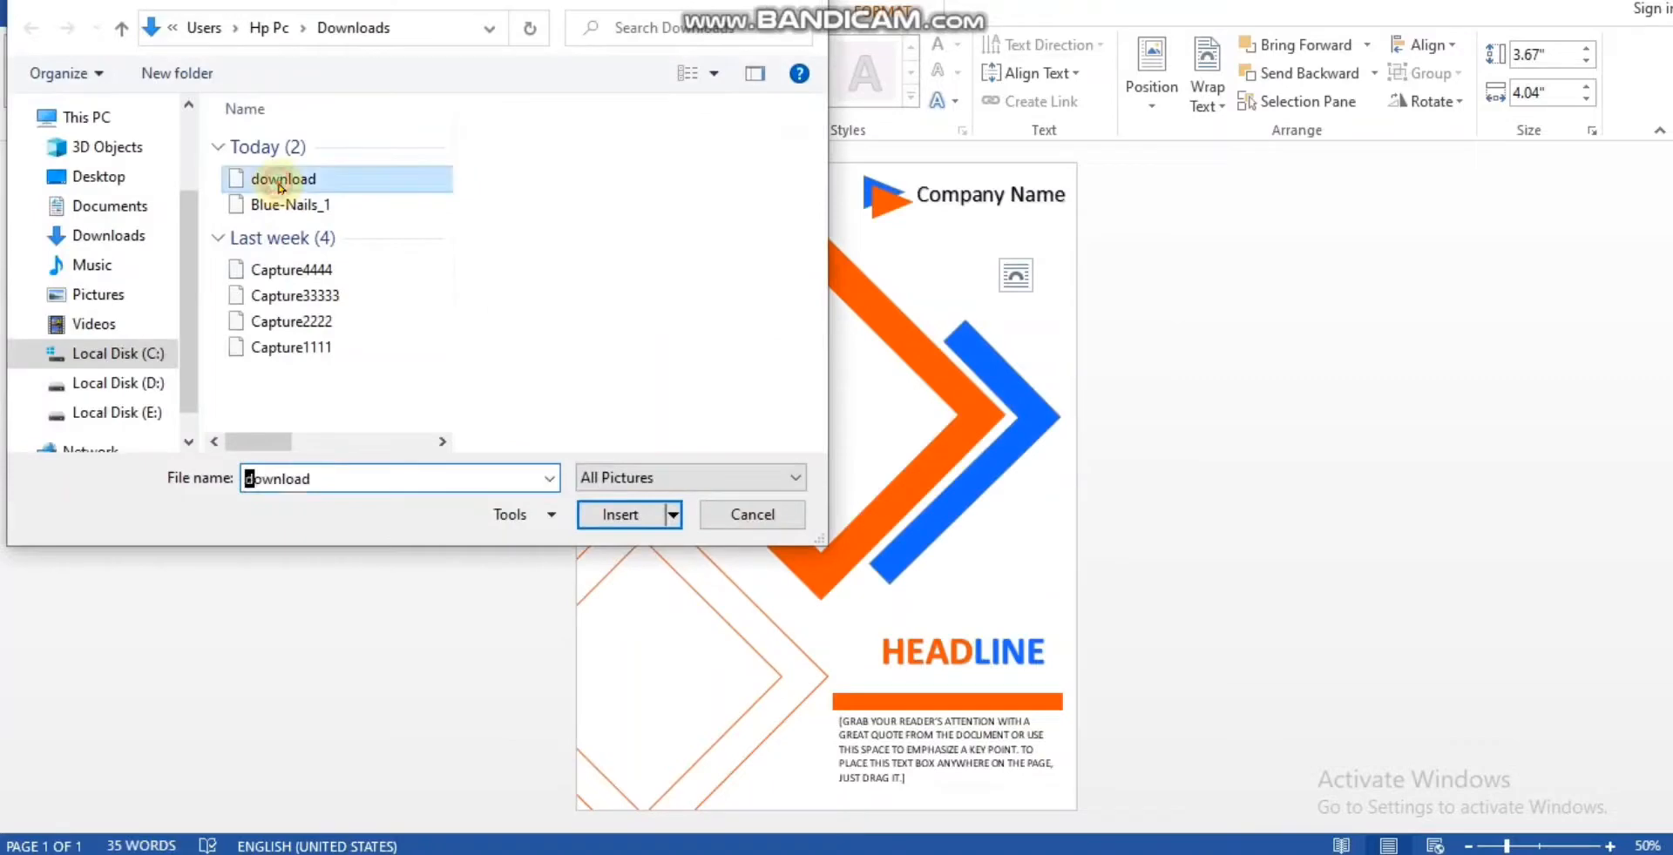
click(624, 515)
click(1197, 508)
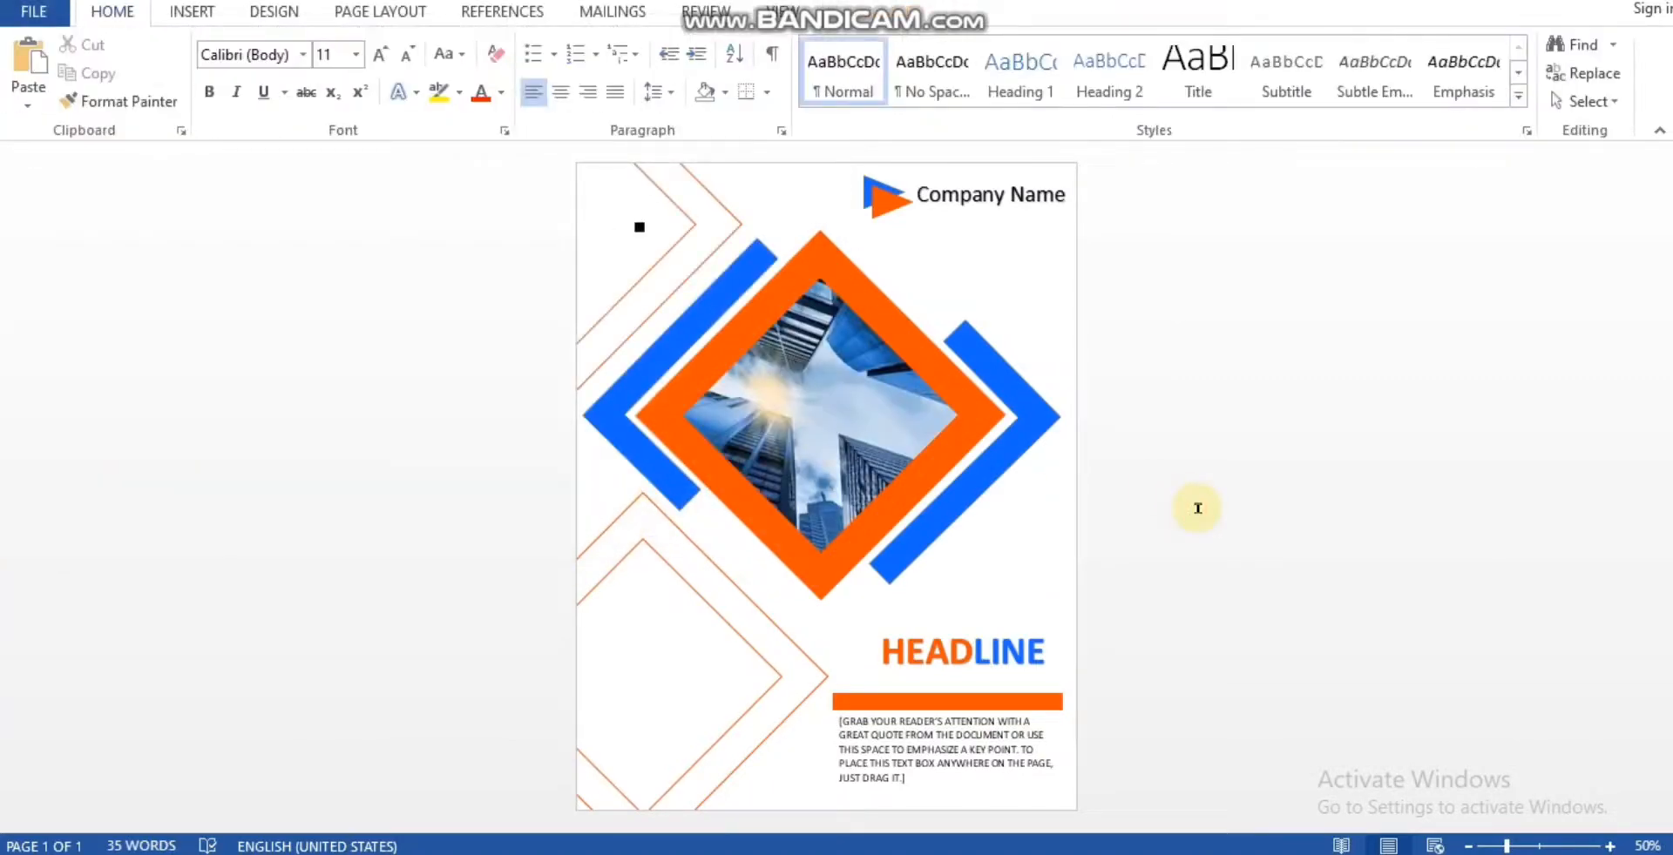